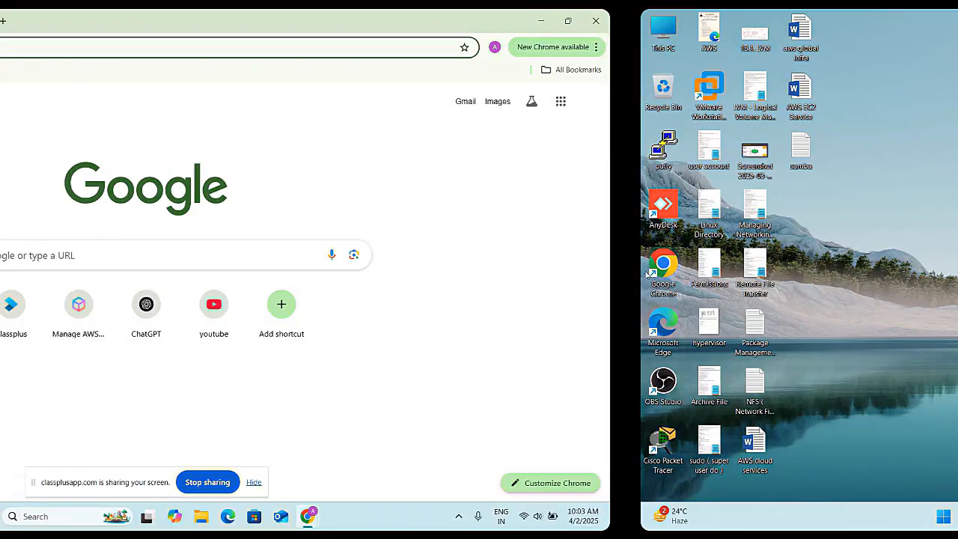
Step: Search Google for the AWS console and sign in, entering the MFA code
left_click(323, 260)
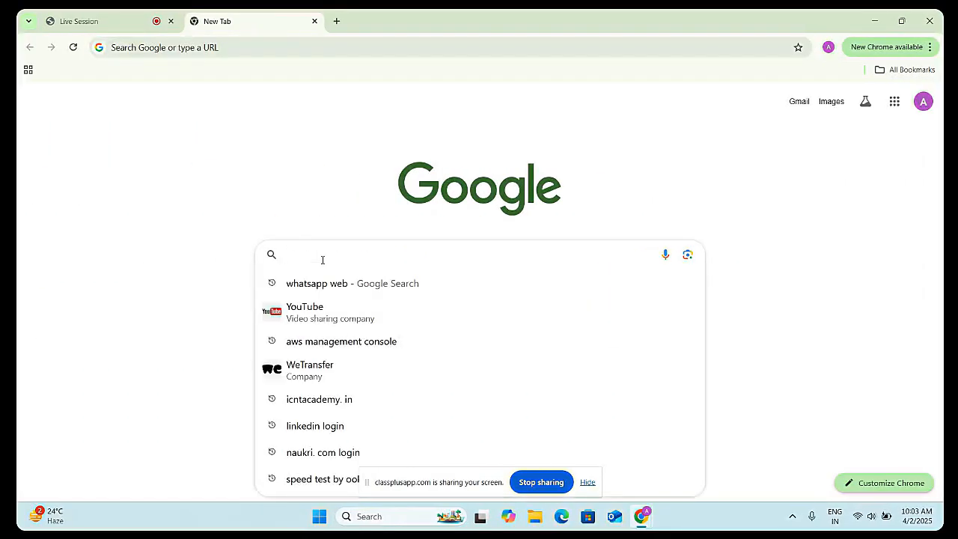
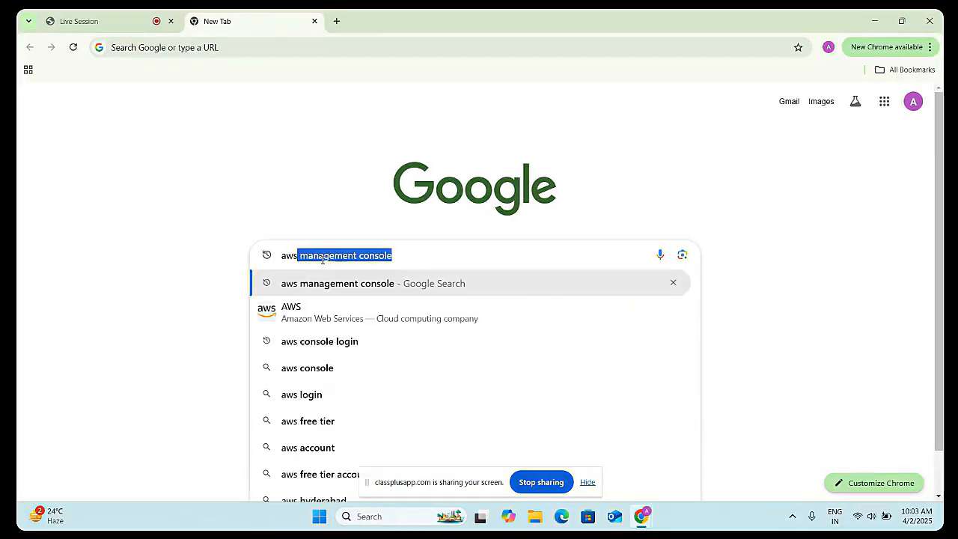
key("Return")
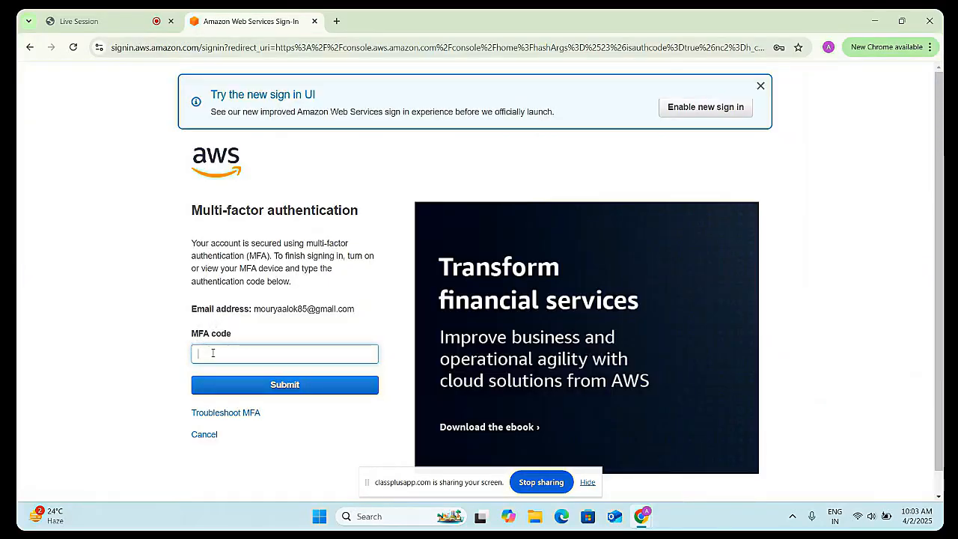
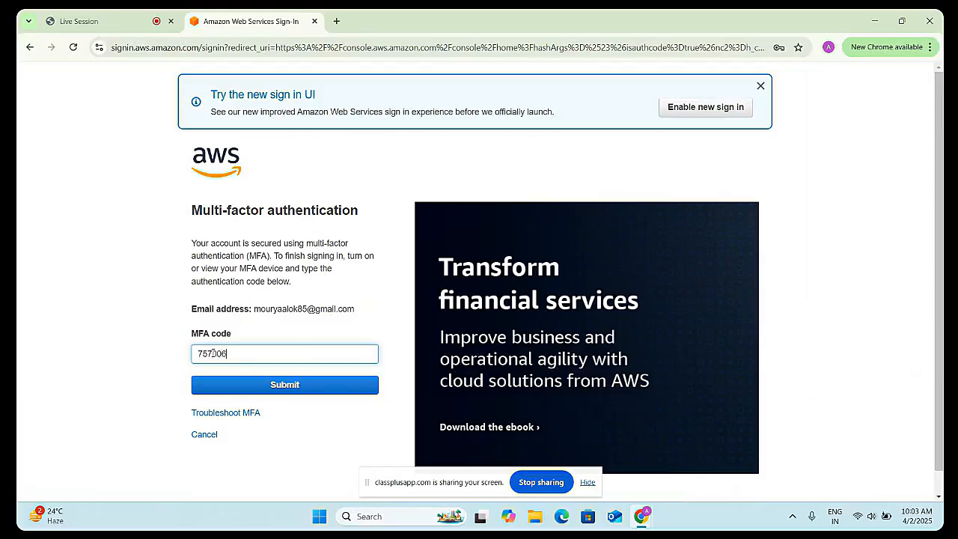
key("Return")
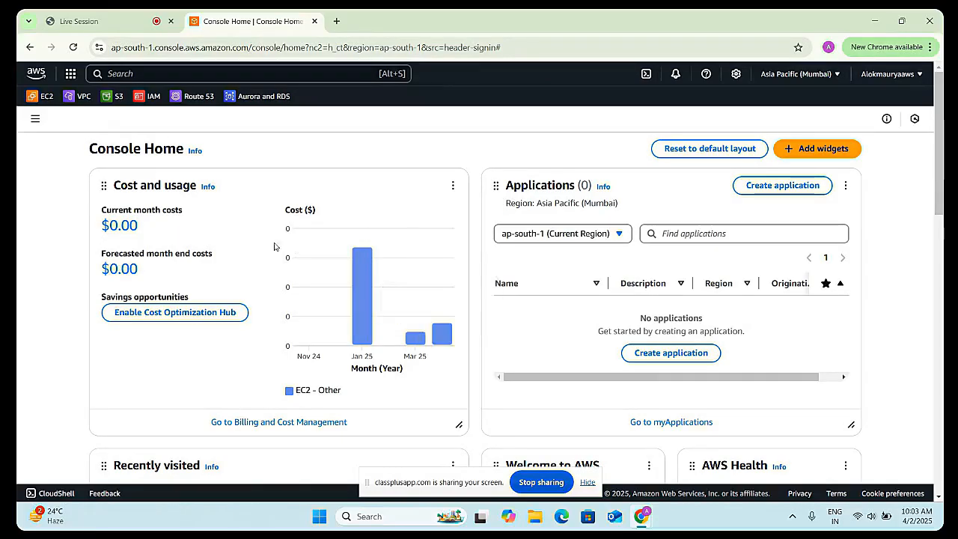
Step: Go to EC2 Instances and start launching a new instance
left_click(44, 96)
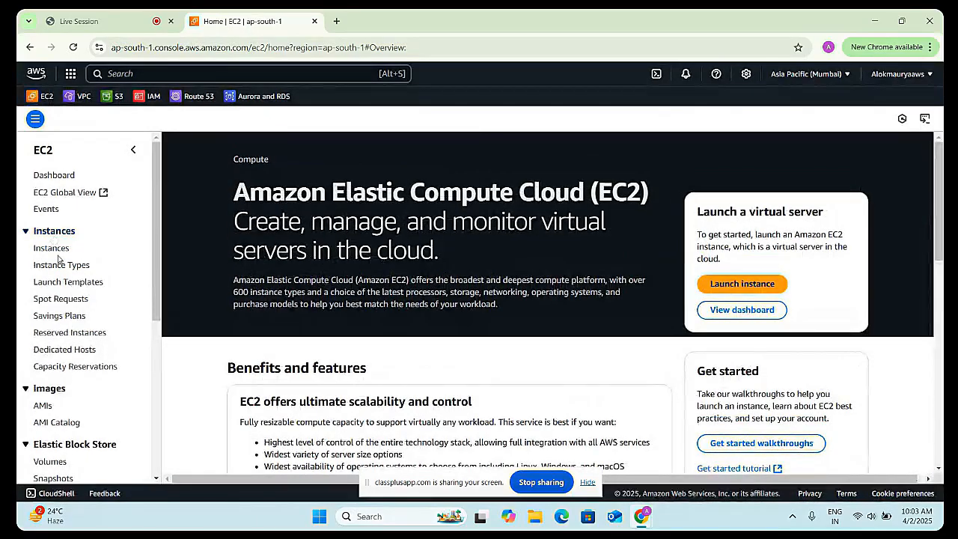
left_click(53, 253)
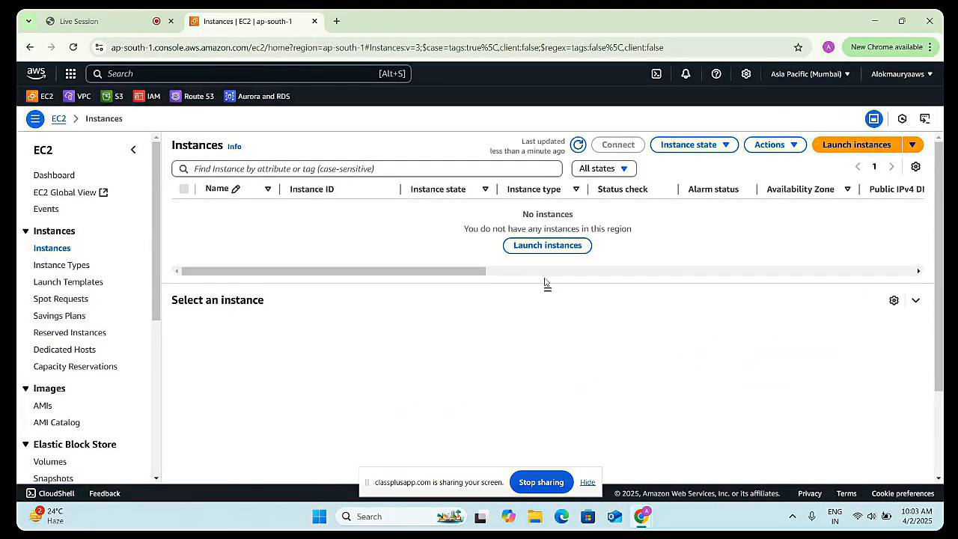
left_click(829, 155)
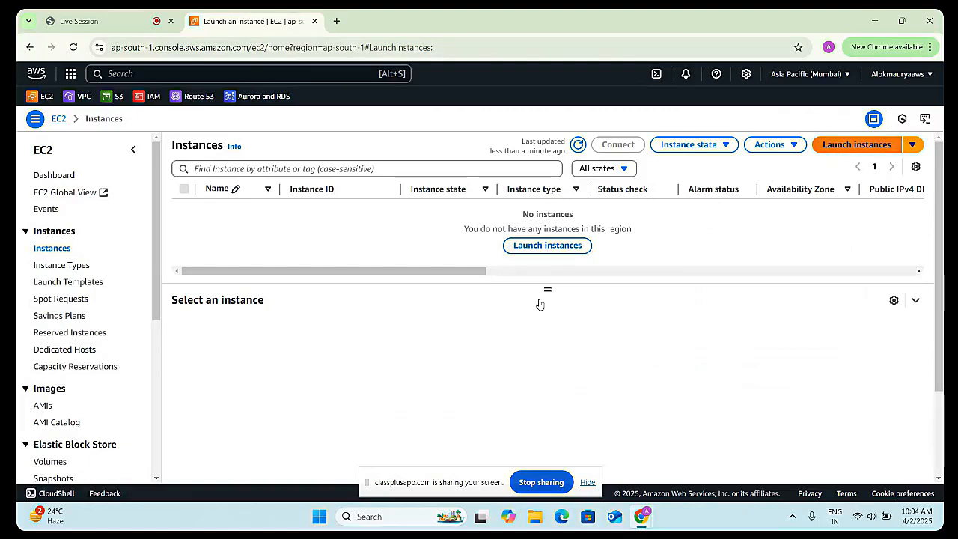
left_click(165, 284)
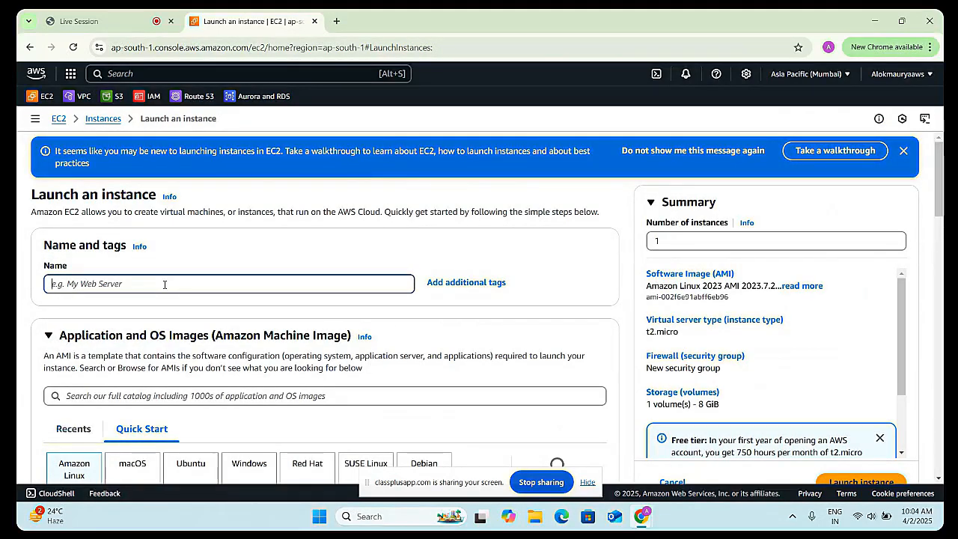
Step: Name the instance my-first-web and choose the Ubuntu image
type("my-")
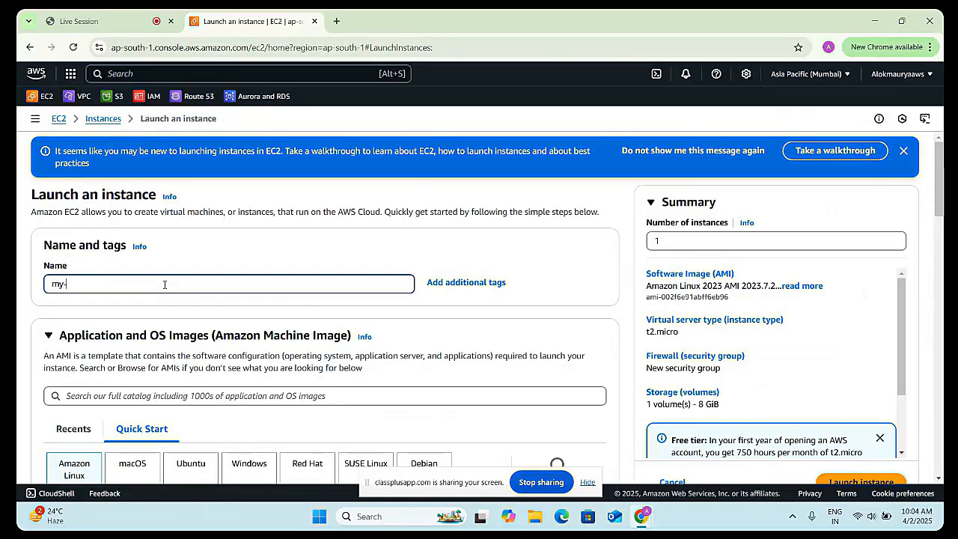
type("first-web")
scroll(137, 397, "down", 2)
left_click(180, 374)
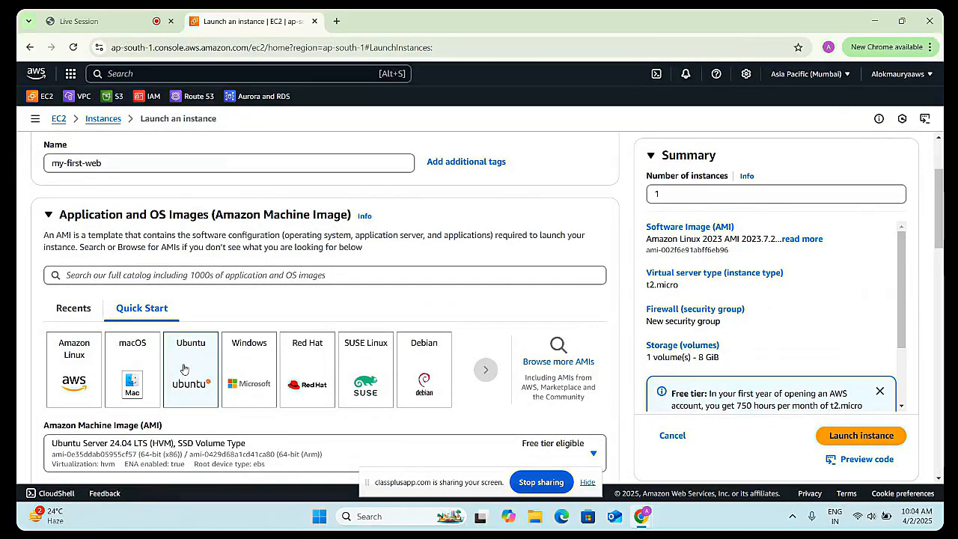
Step: Select the existing keyfile key pair for the instance
scroll(202, 367, "down", 1)
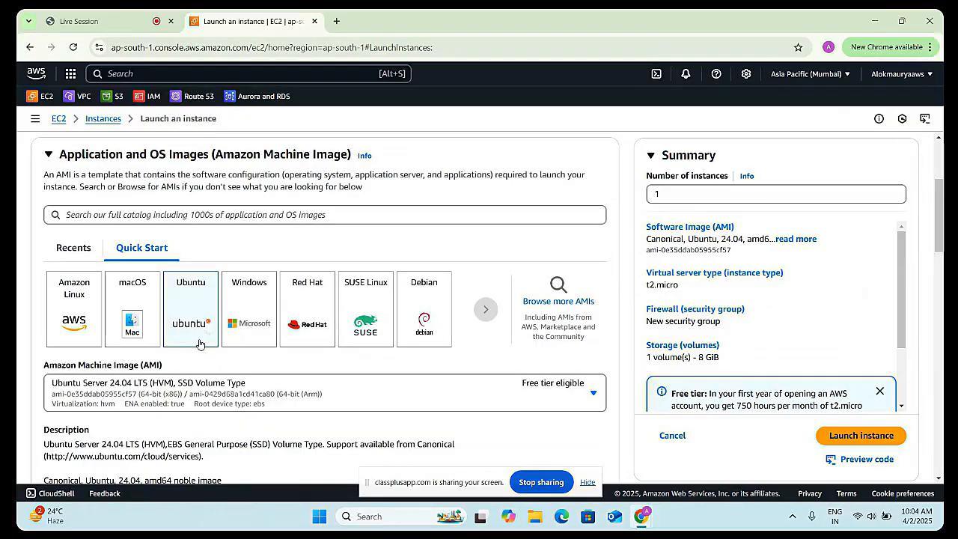
scroll(201, 339, "down", 3)
scroll(201, 340, "down", 4)
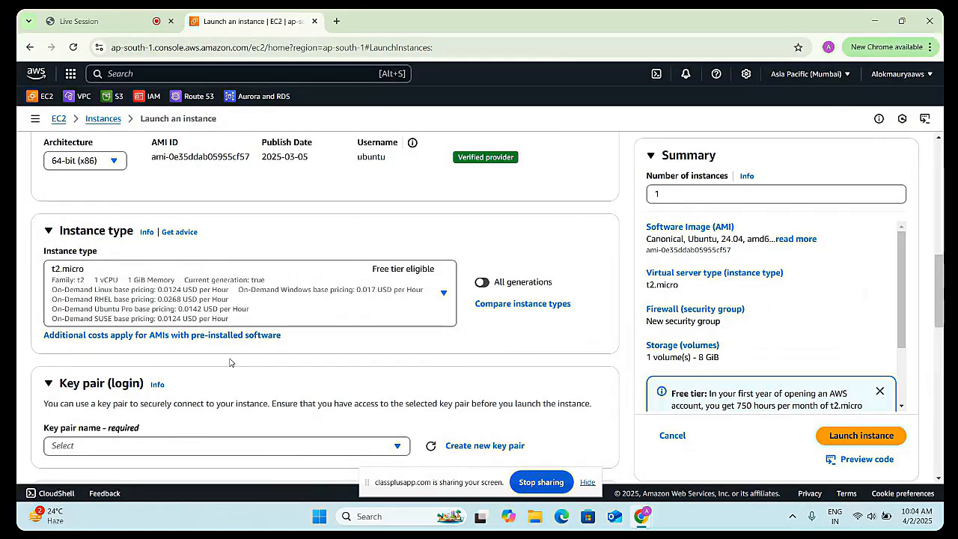
scroll(236, 358, "down", 2)
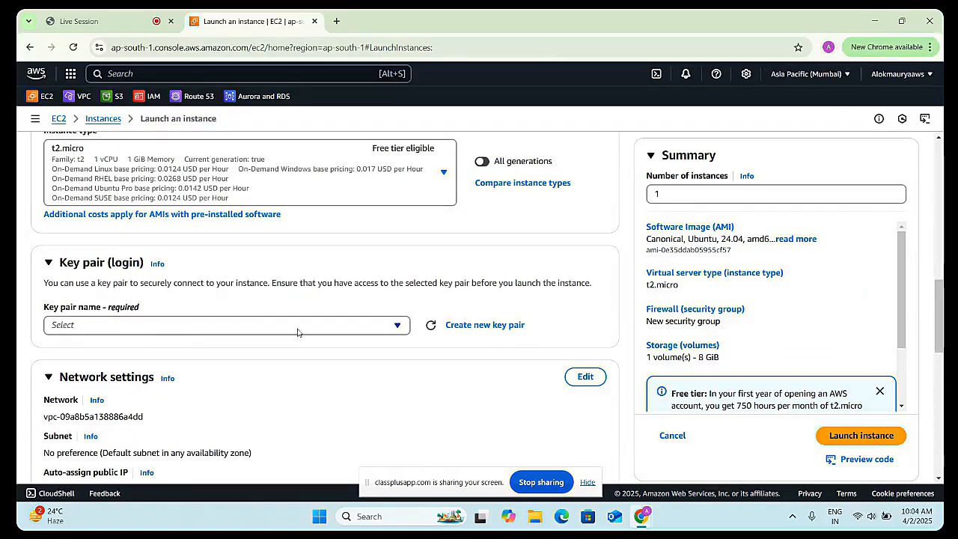
left_click(351, 329)
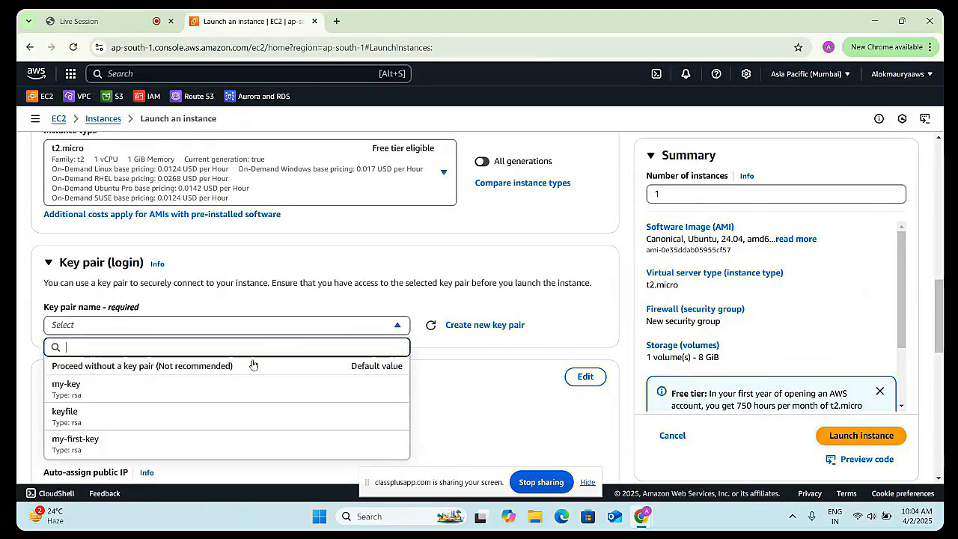
left_click(222, 416)
scroll(214, 396, "down", 2)
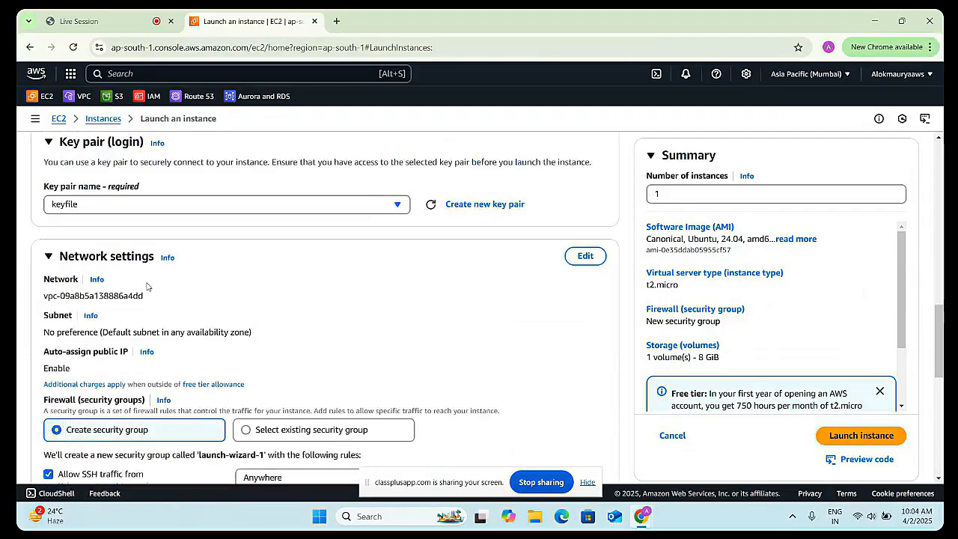
scroll(342, 350, "down", 1)
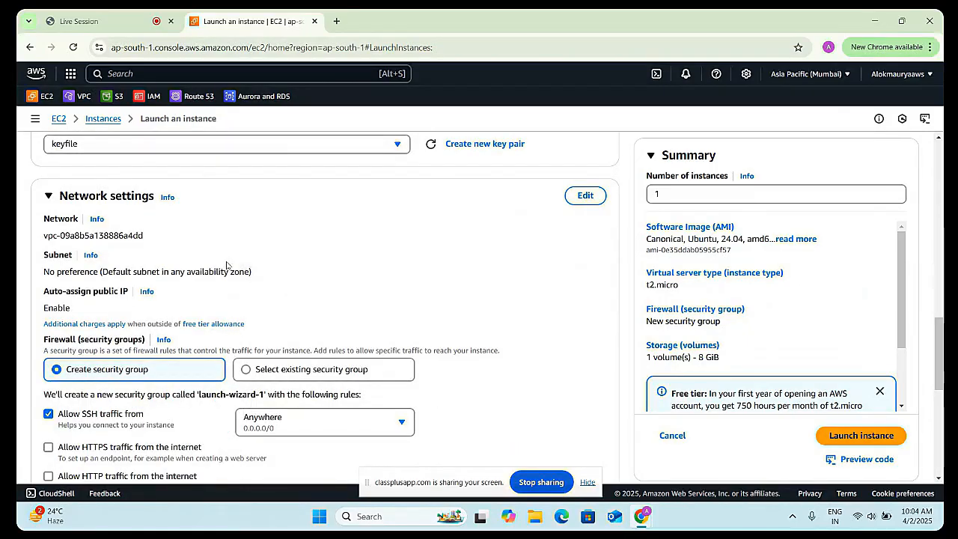
Step: Place the instance in subnet subnet-067122b50ef47d51c in ap-south-1b
left_click(585, 196)
left_click(224, 287)
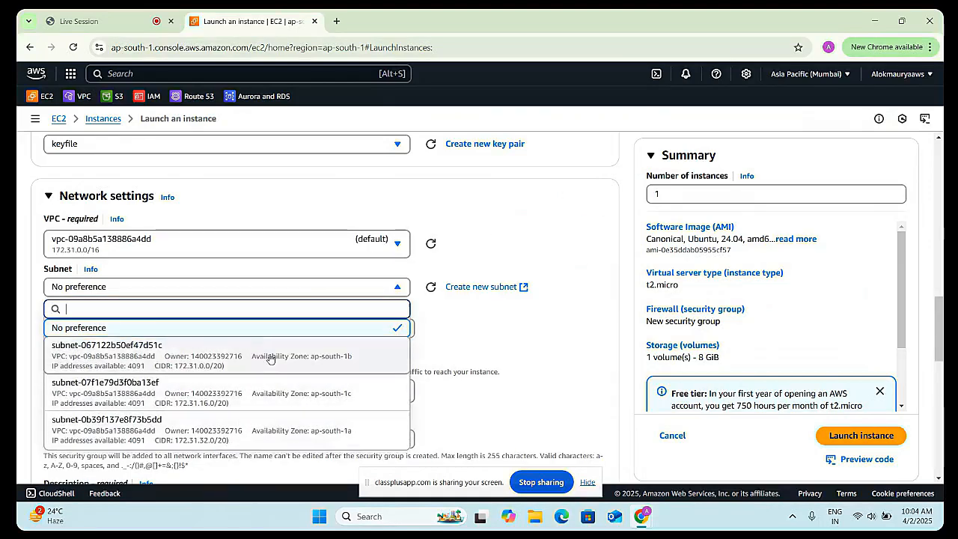
left_click(342, 360)
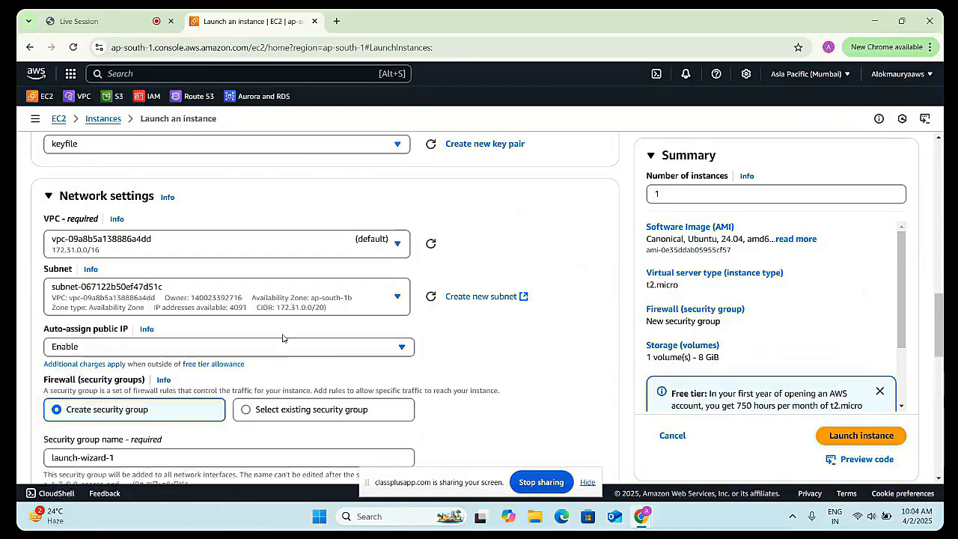
Step: Review the launch-wizard-1 security group and the 8 GiB gp3 storage settings
scroll(283, 338, "down", 2)
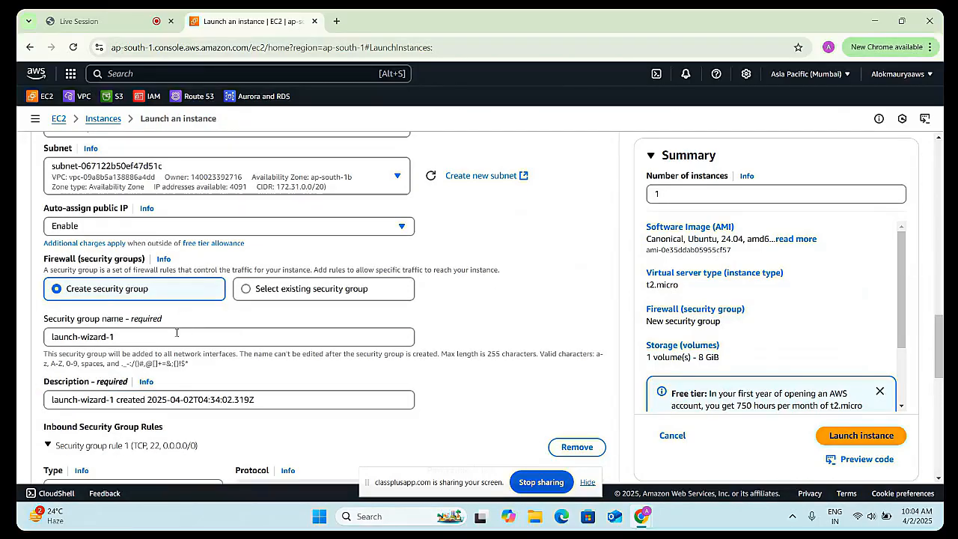
scroll(124, 323, "down", 1)
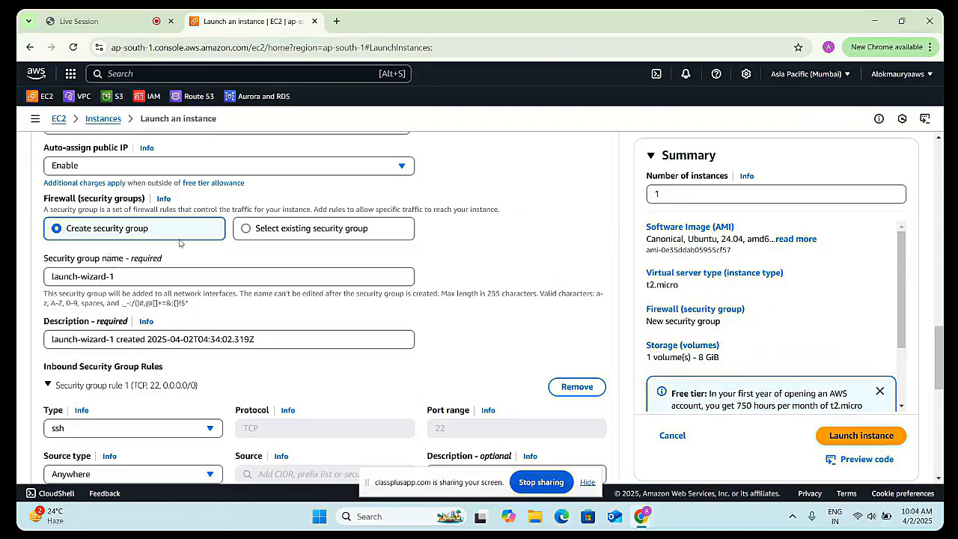
scroll(99, 327, "down", 2)
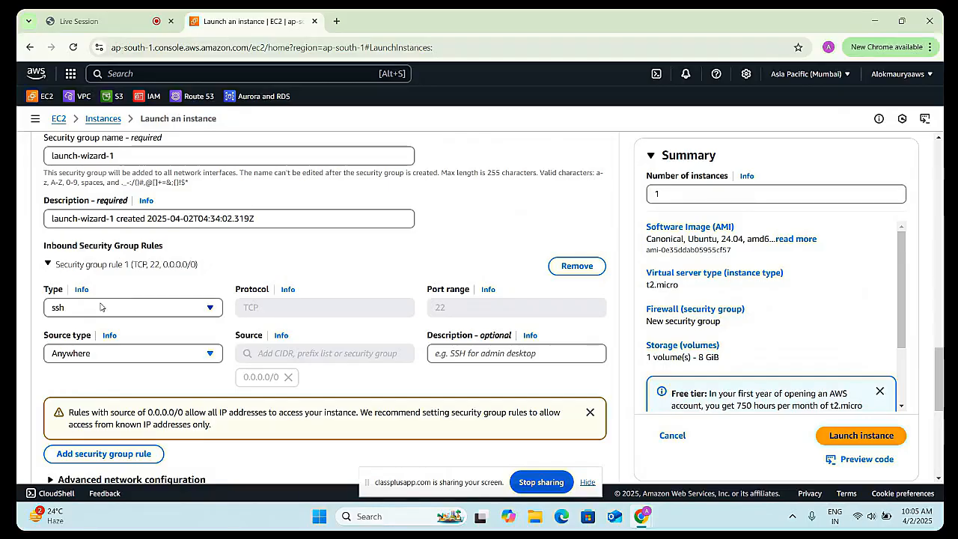
scroll(101, 303, "down", 1)
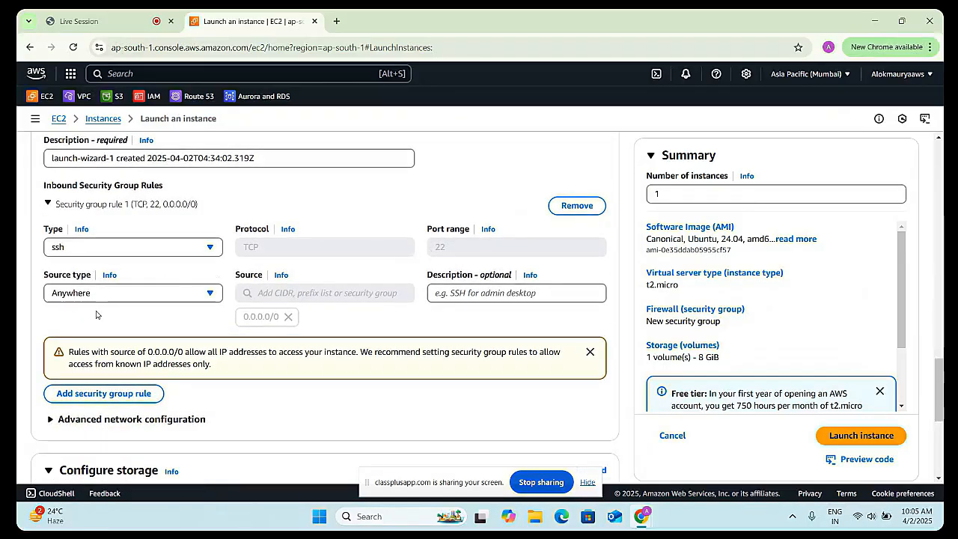
scroll(120, 322, "down", 1)
scroll(119, 330, "down", 1)
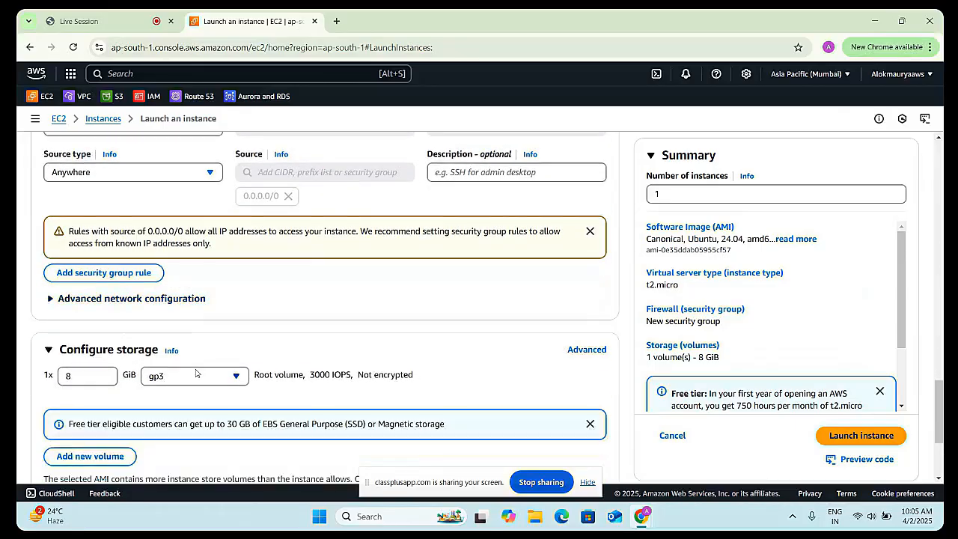
scroll(225, 307, "down", 2)
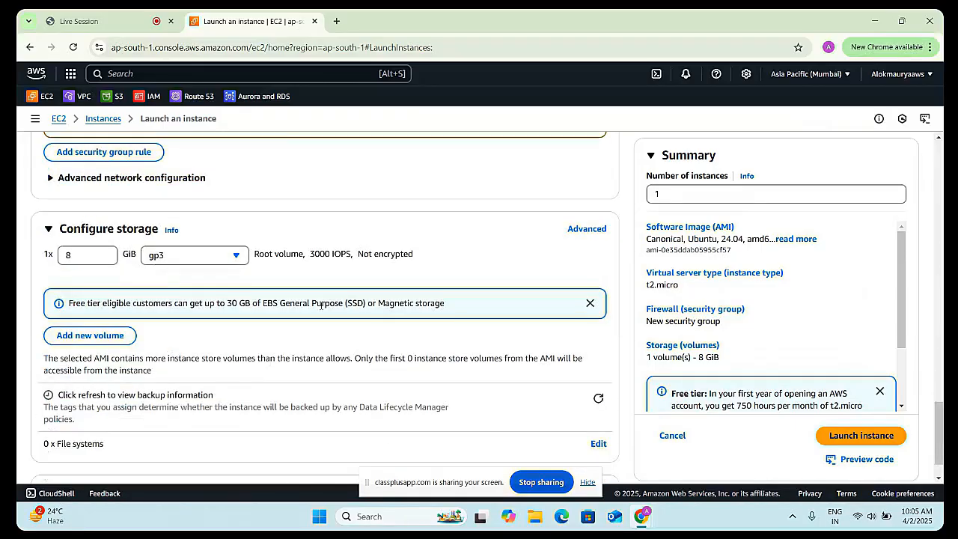
scroll(322, 379, "down", 1)
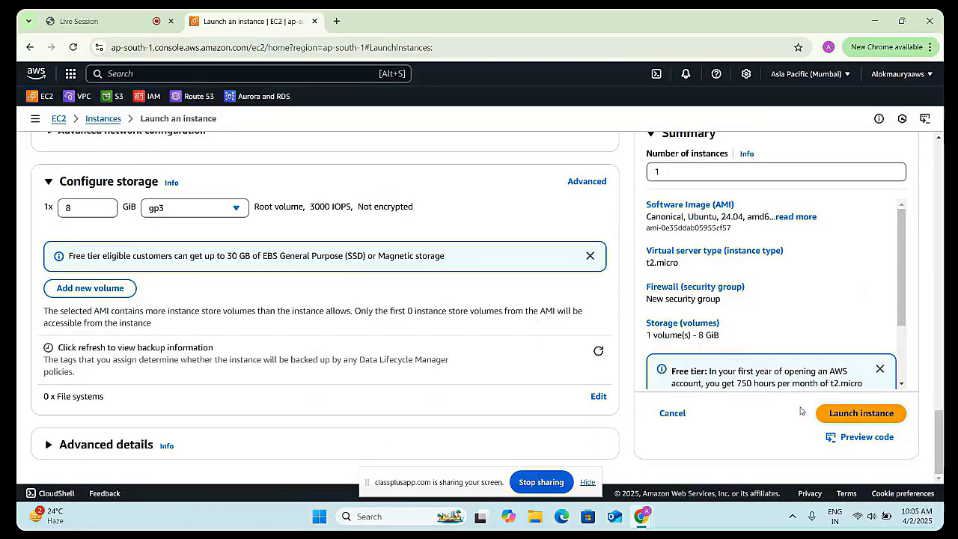
Step: Launch my-first-web and select it in the Instances list to view its details
left_click(848, 419)
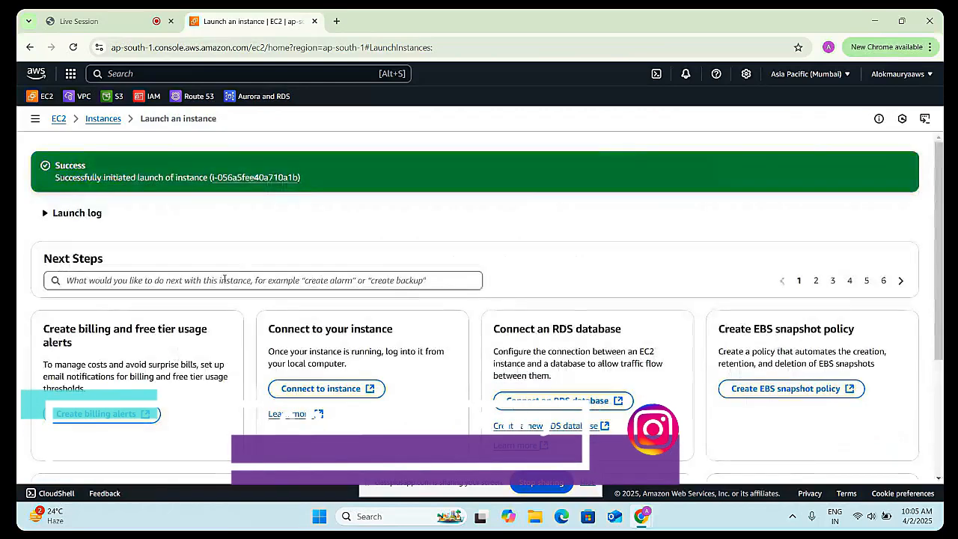
left_click(248, 178)
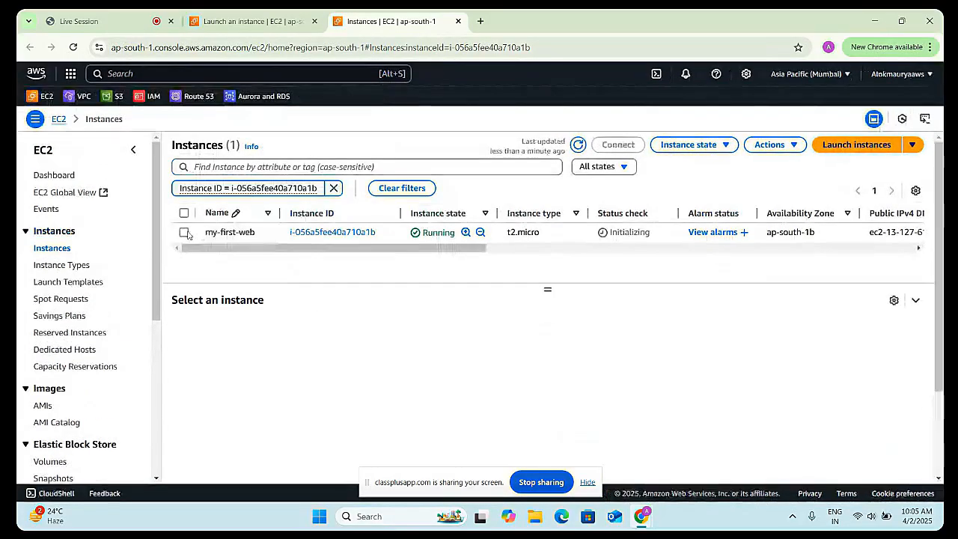
left_click(185, 233)
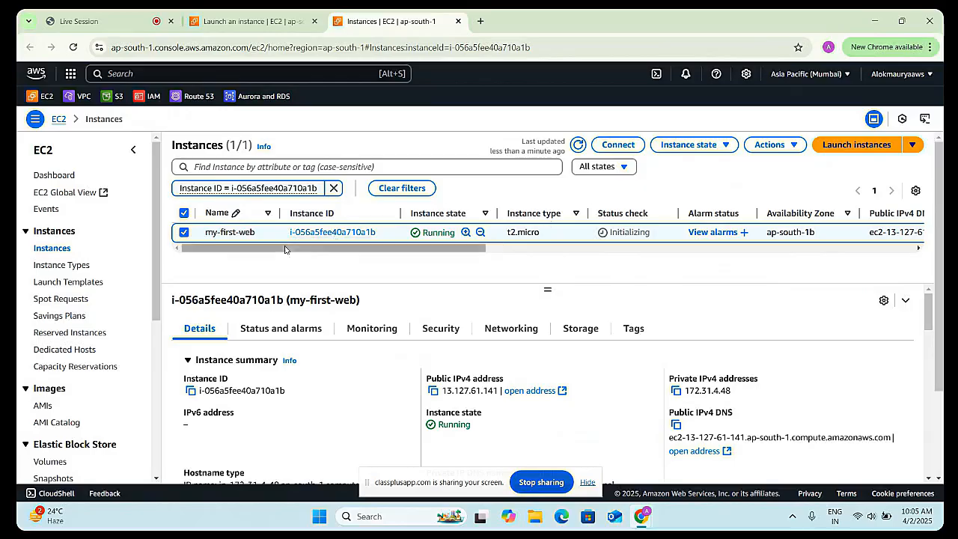
Step: Connect to my-first-web through EC2 Instance Connect as the ubuntu user
left_click(603, 149)
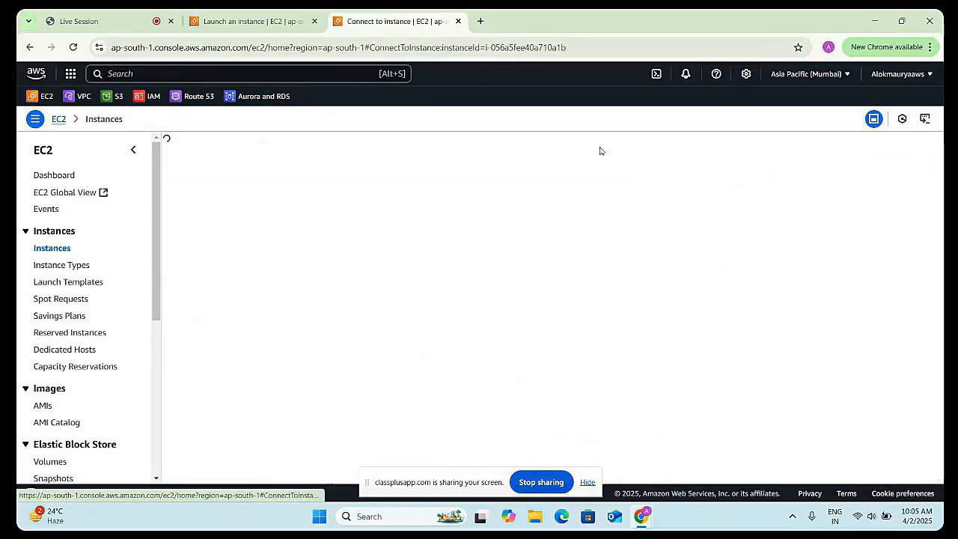
scroll(283, 357, "down", 1)
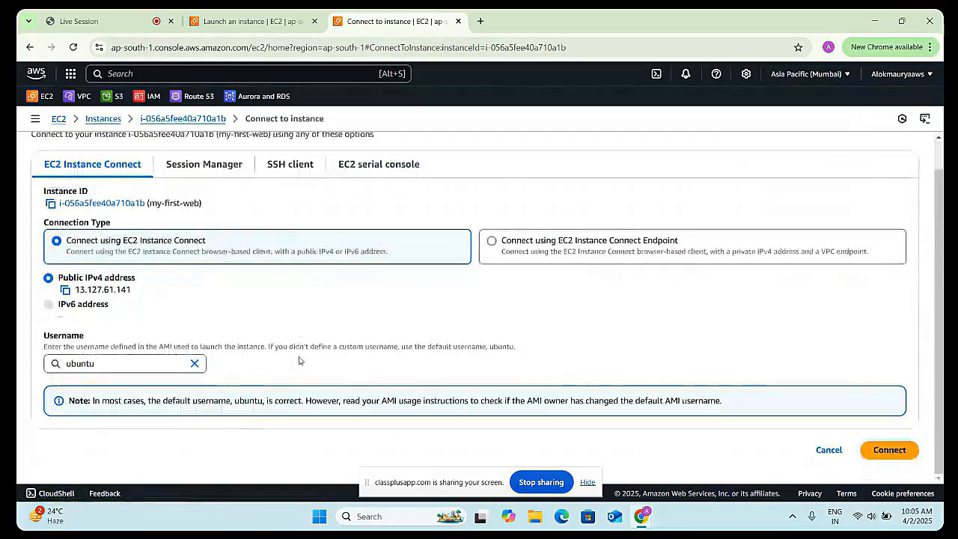
left_click(871, 455)
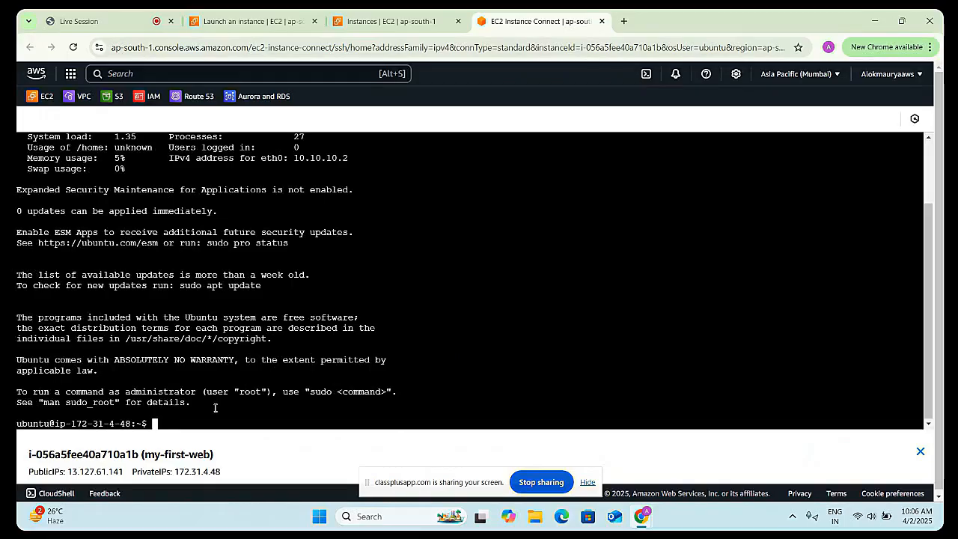
Step: Clear the terminal and show the OS release details with cat /etc/os-release
type("clear")
key("Return")
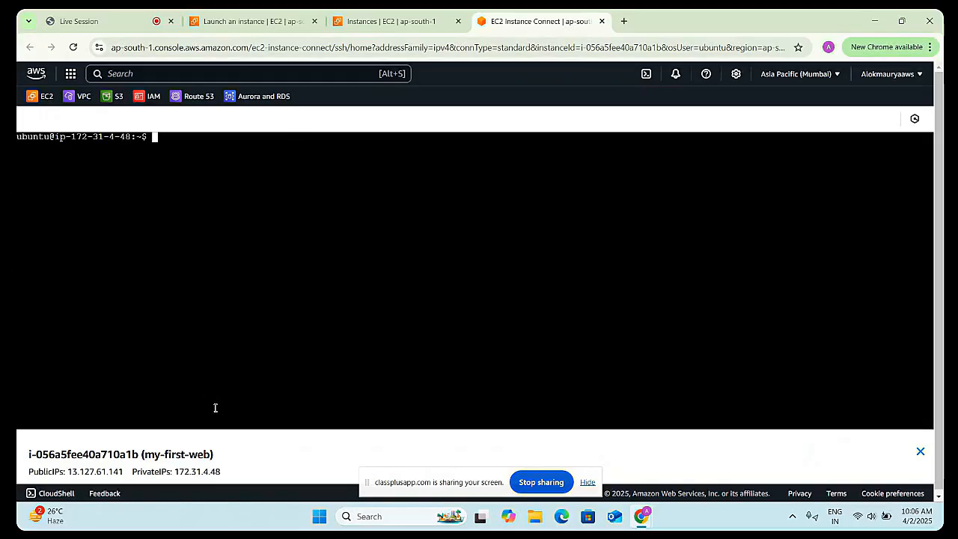
type("ca")
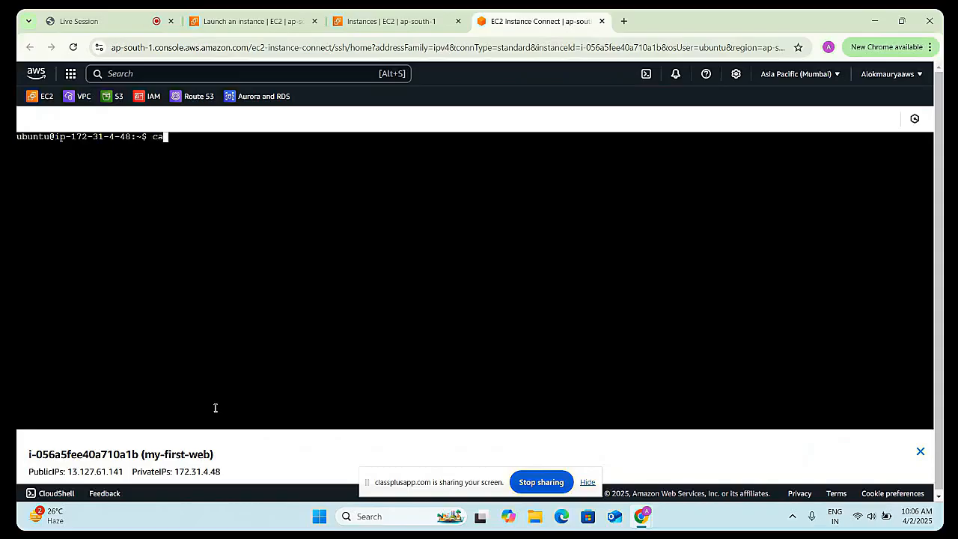
type("t /etc")
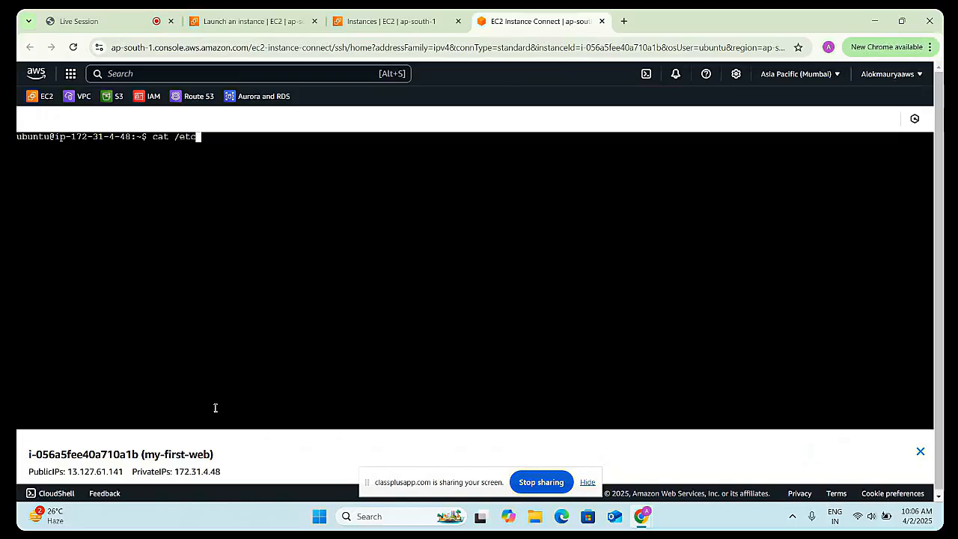
type("/os-release")
key("Return")
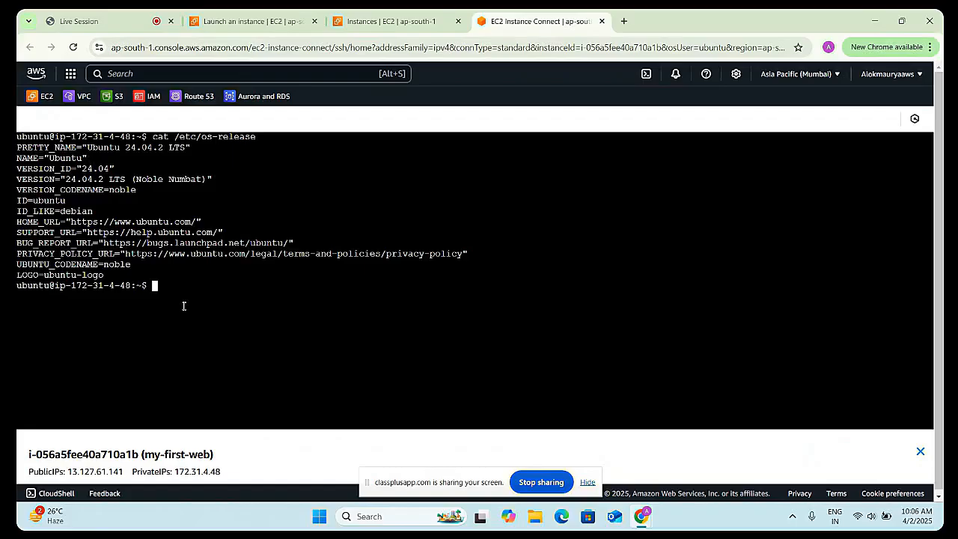
Step: Clear the screen and show memory usage in megabytes with free -m
key("ctrl+l")
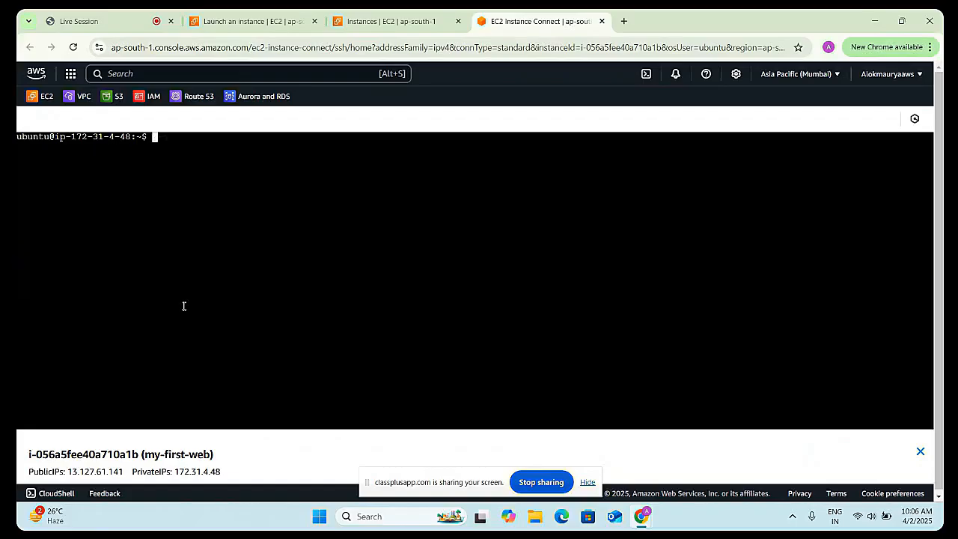
type("fre")
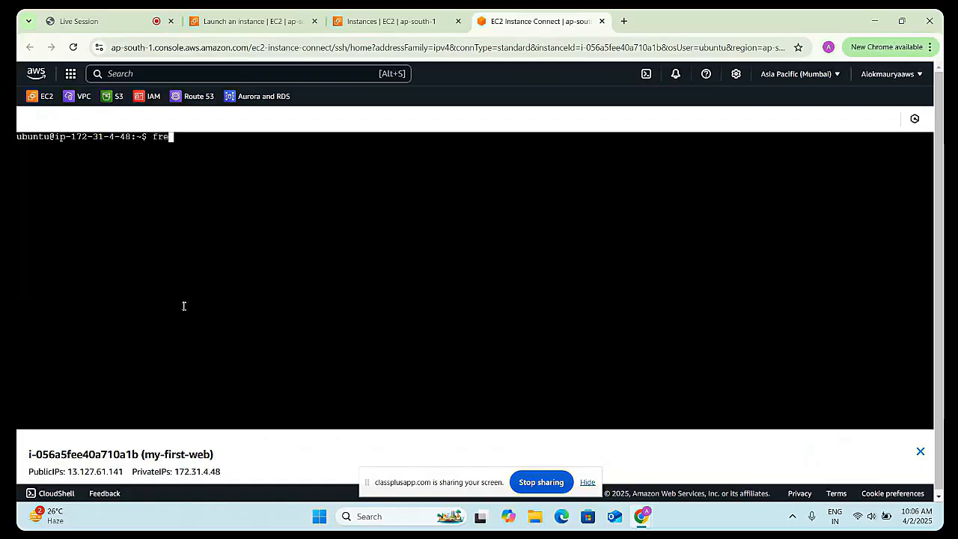
type("e -m")
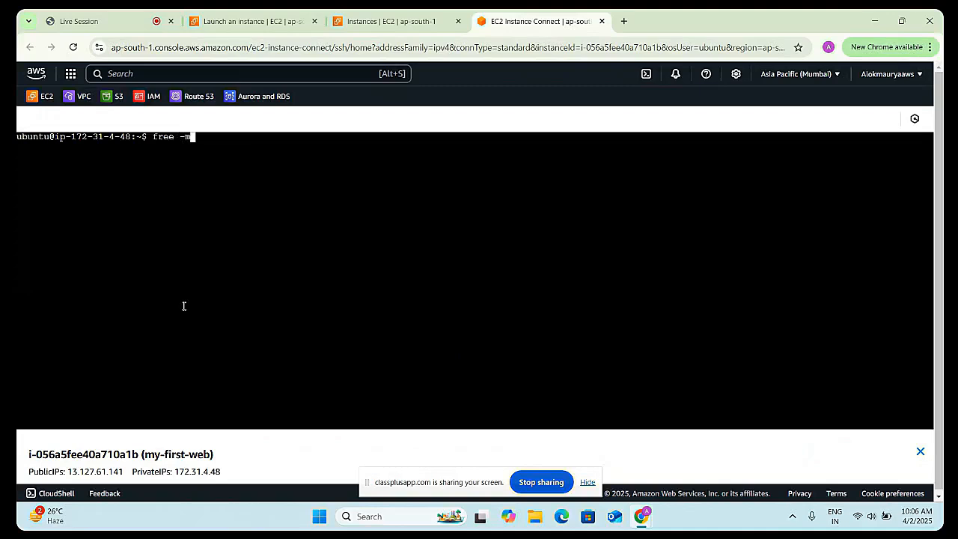
key("Return")
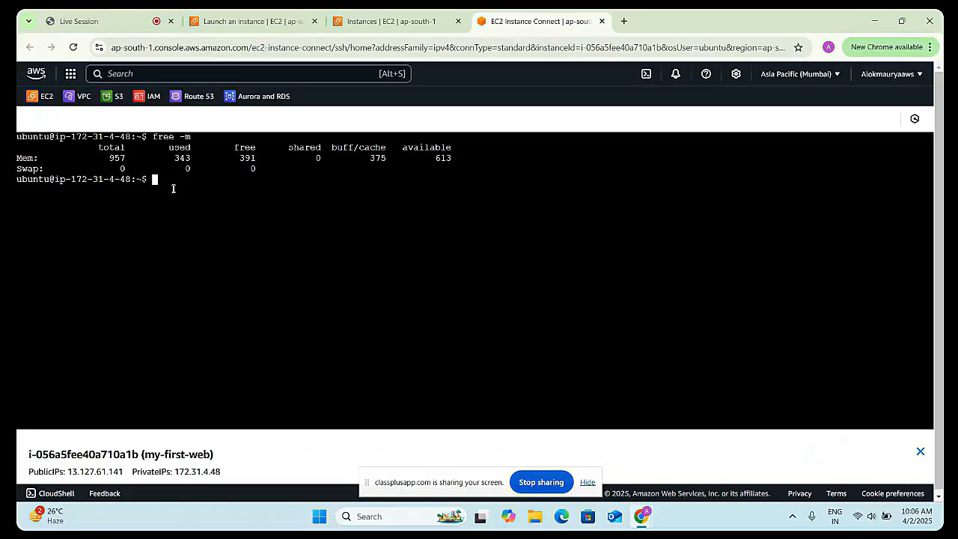
Step: Clear the screen and show the CPU details with lscpu
key("ctrl+l")
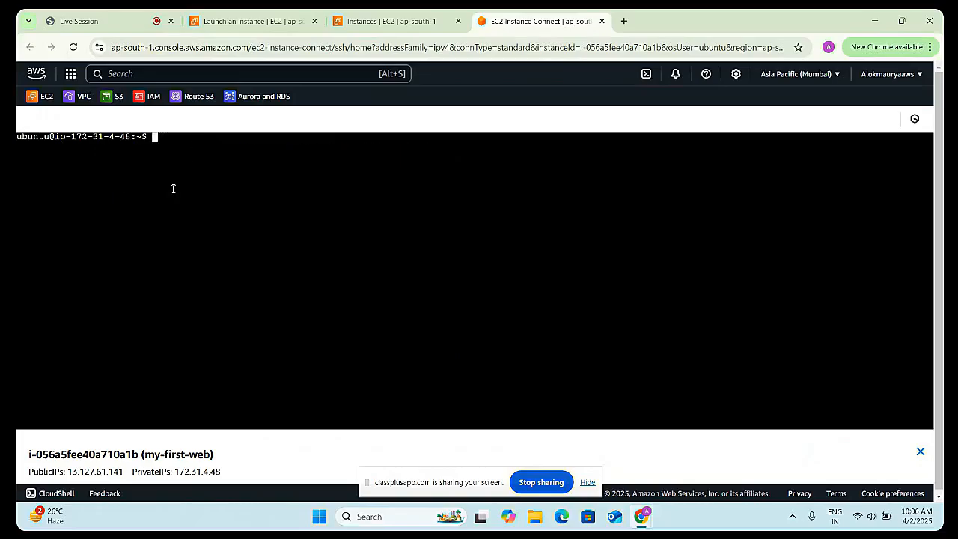
type("lscpu")
key("Return")
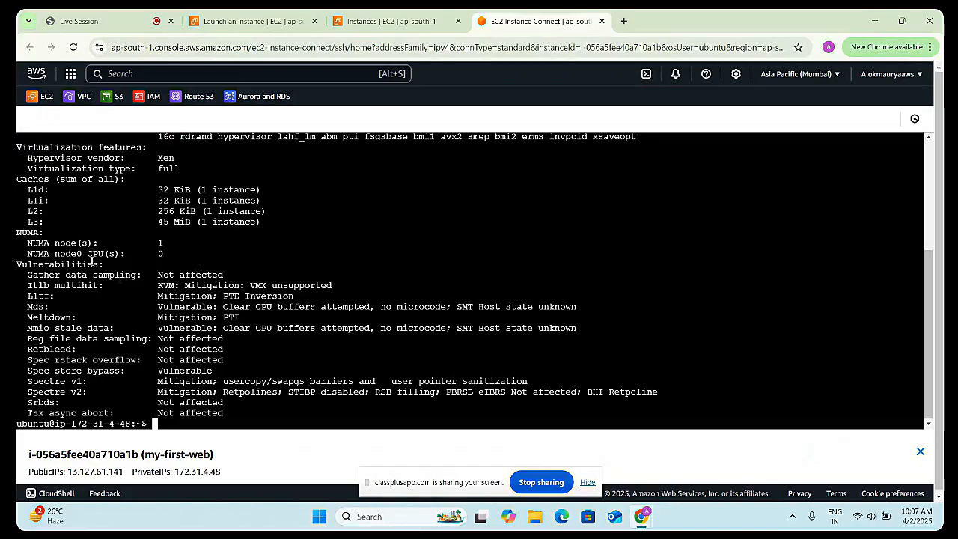
scroll(157, 255, "down", 1)
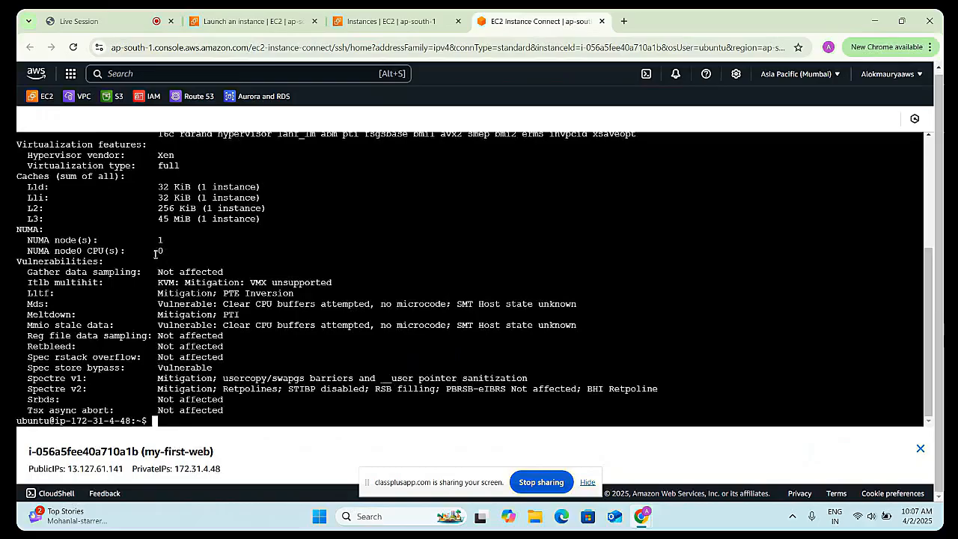
scroll(205, 255, "up", 6)
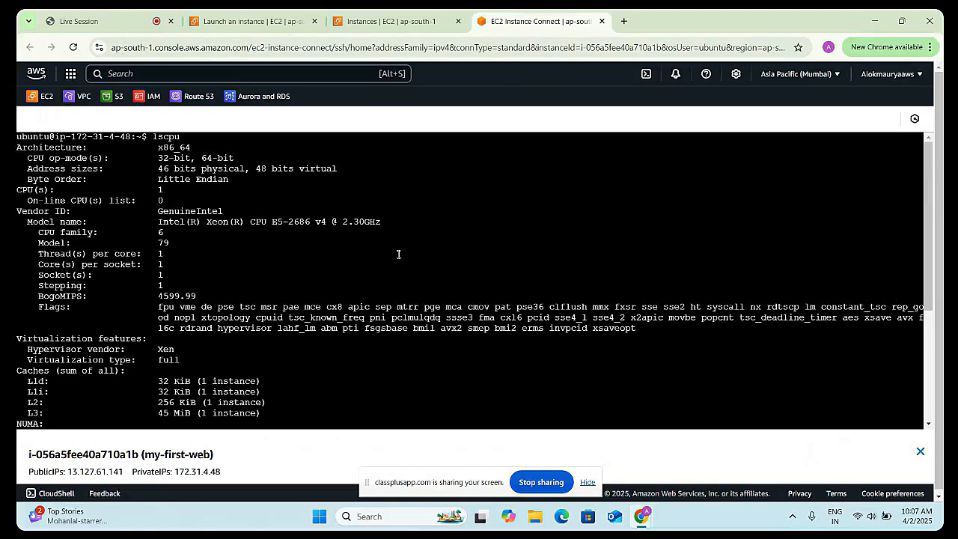
scroll(376, 271, "down", 6)
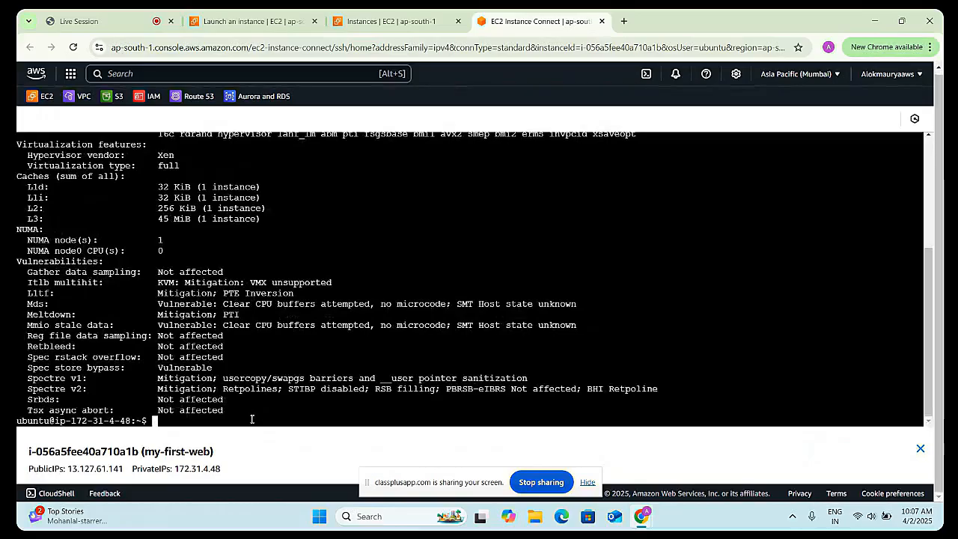
Step: Clear the screen and enter the ip a command
key("ctrl+l")
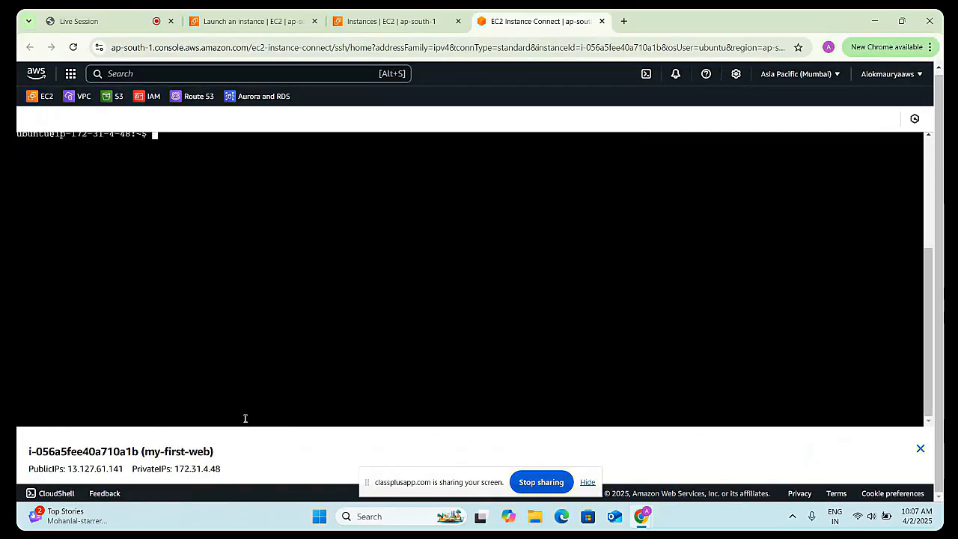
scroll(247, 404, "up", 3)
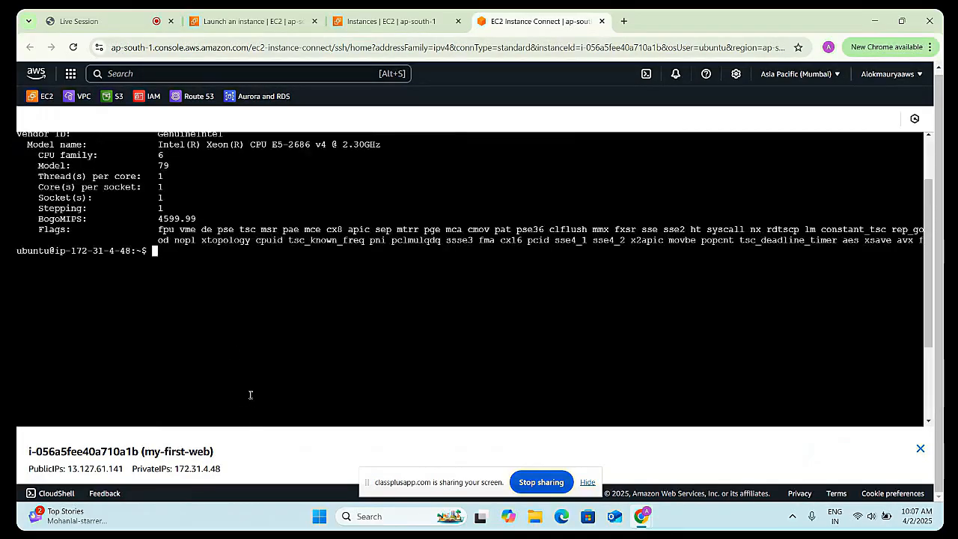
scroll(231, 352, "down", 4)
scroll(231, 352, "up", 2)
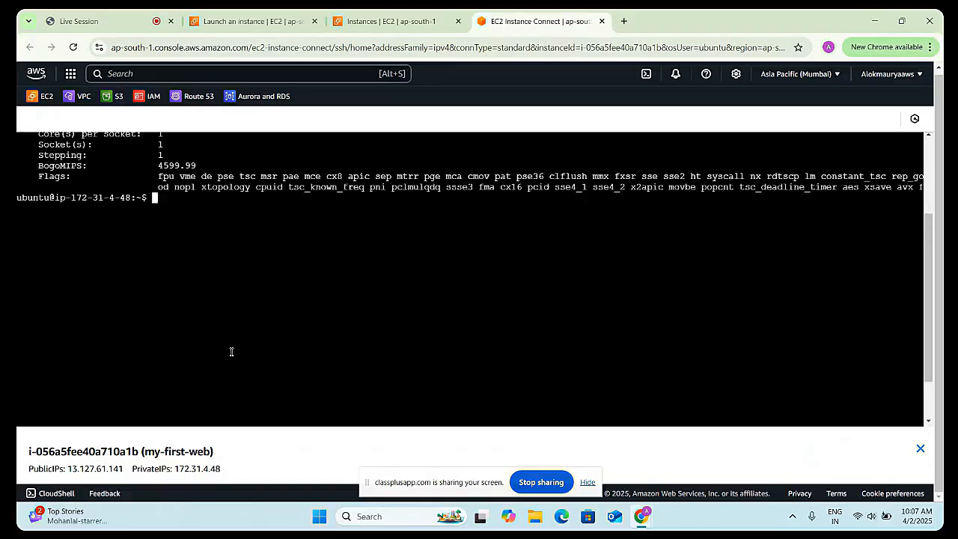
scroll(232, 351, "down", 2)
type("ip a")
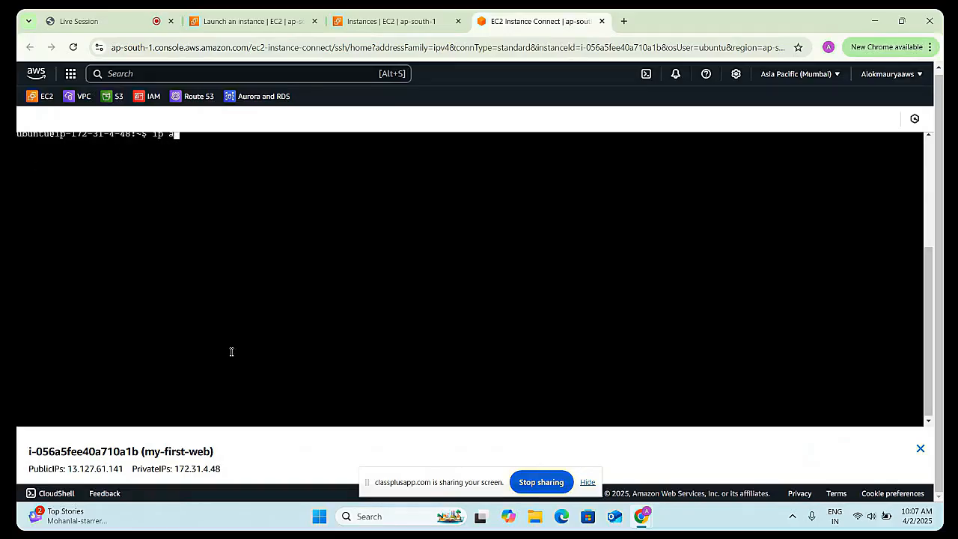
Step: Run ip a to list interfaces (172.31.4.48), then rerun lscpu and clear
key("Return")
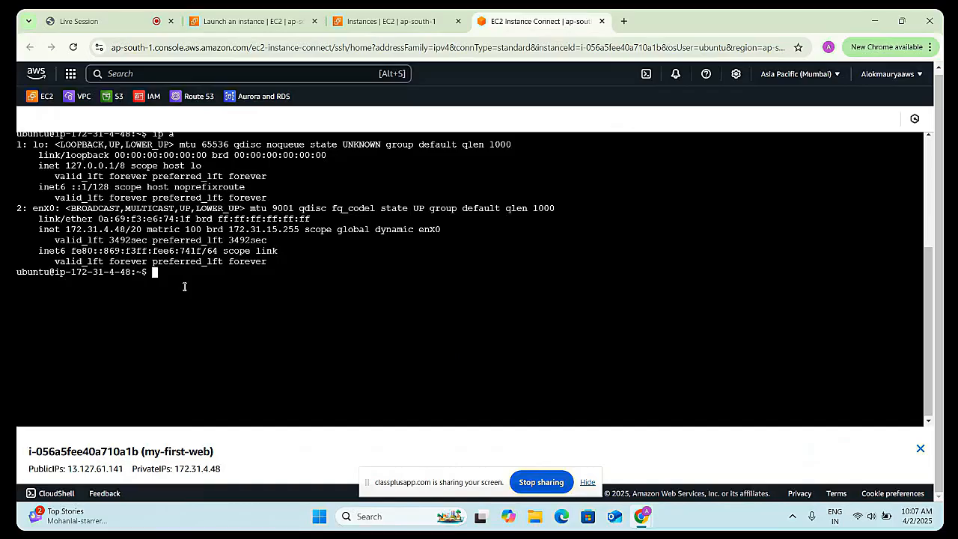
key("ctrl+l")
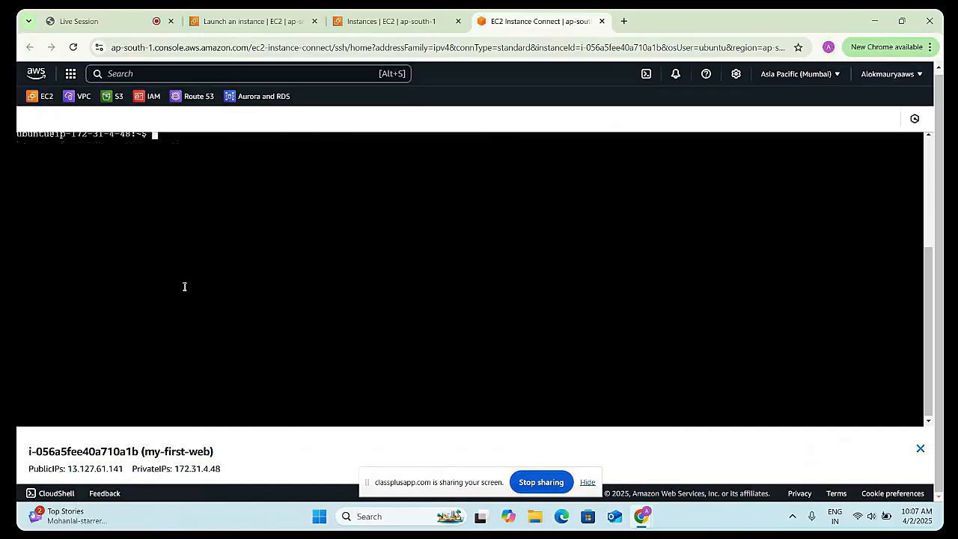
type("lscpu")
key("Return")
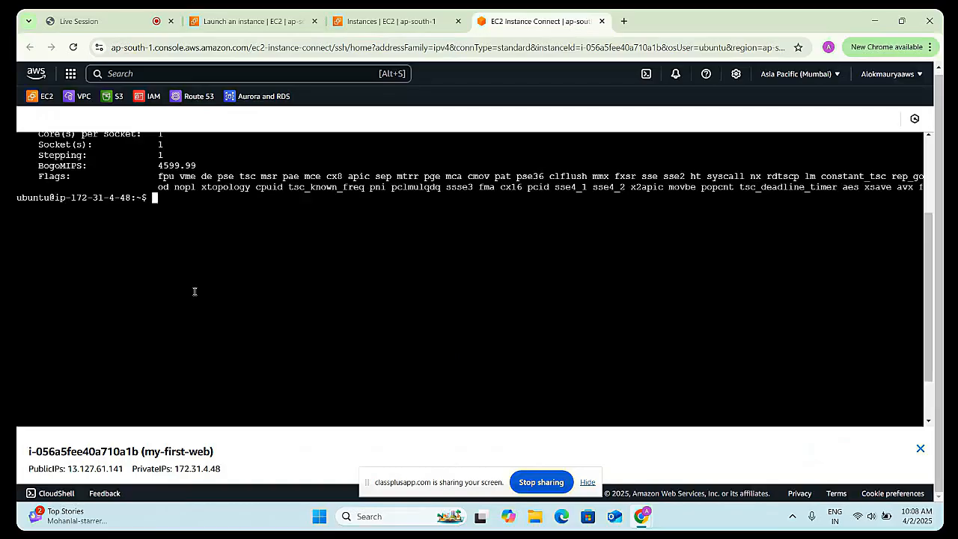
key("ctrl+l")
Step: Switch to a root shell with sudo -i
type("sudo")
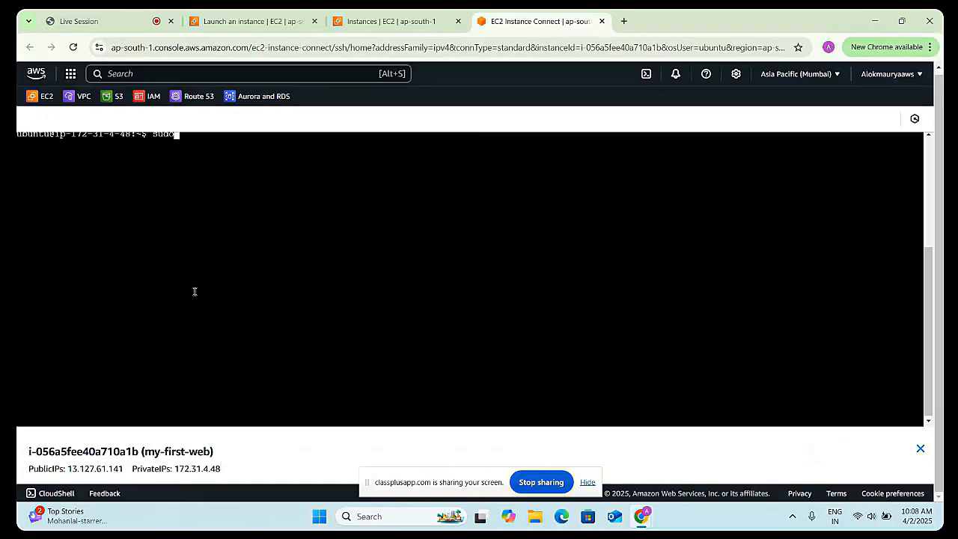
scroll(197, 293, "up", 2)
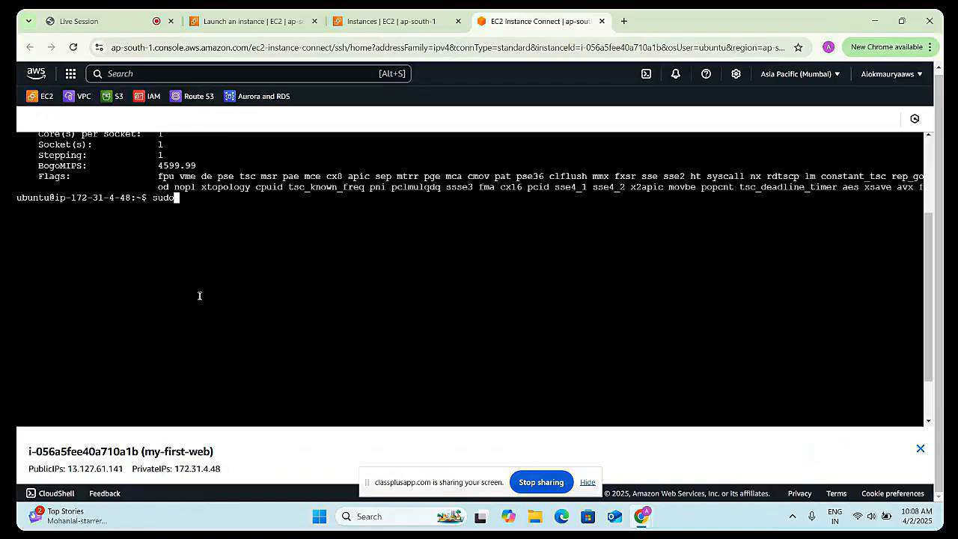
type("-i")
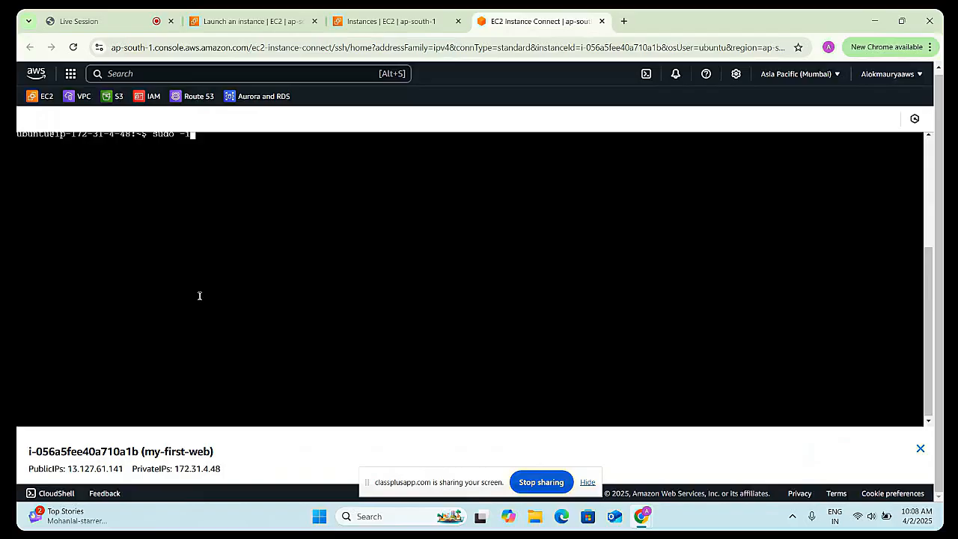
key("Return")
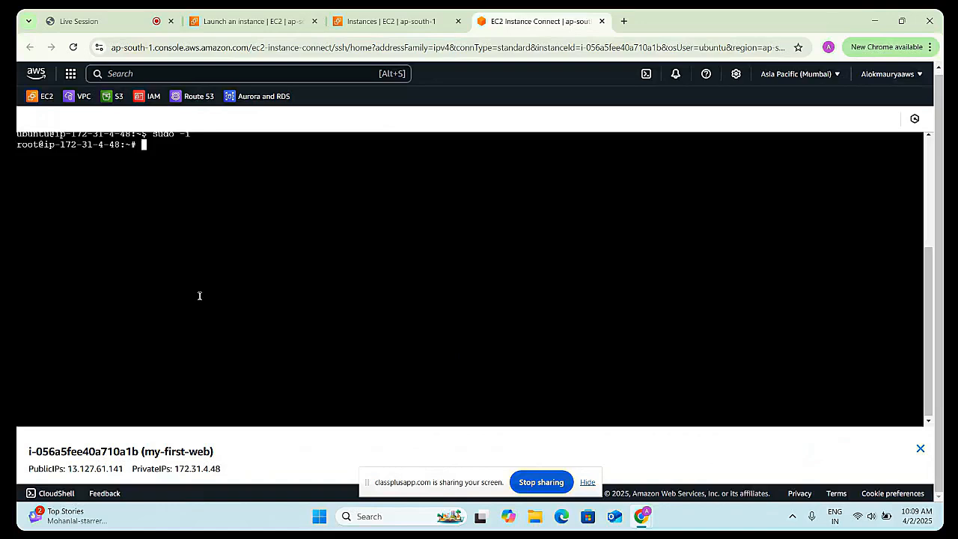
Step: Refresh the package lists with apt-get update and clear the output
type("apt-g")
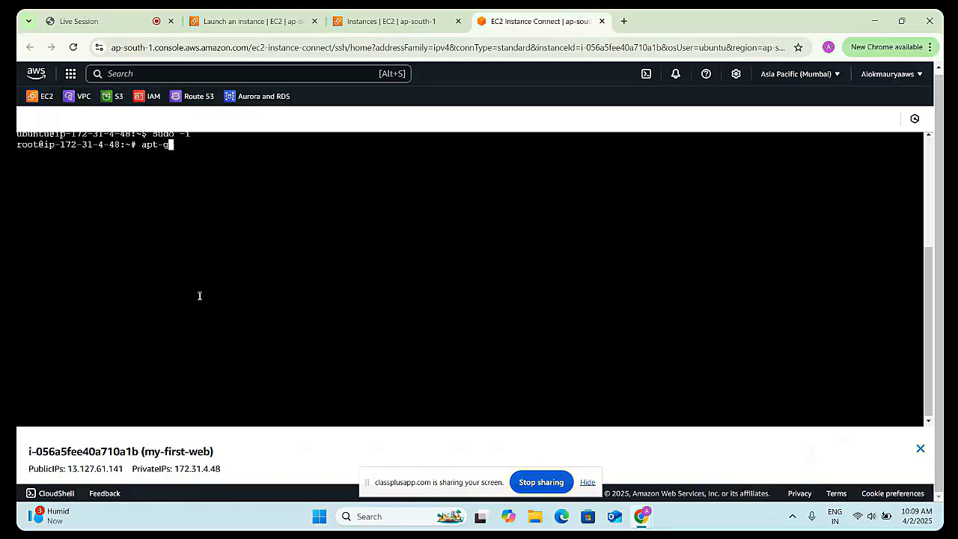
type("et update")
key("Return")
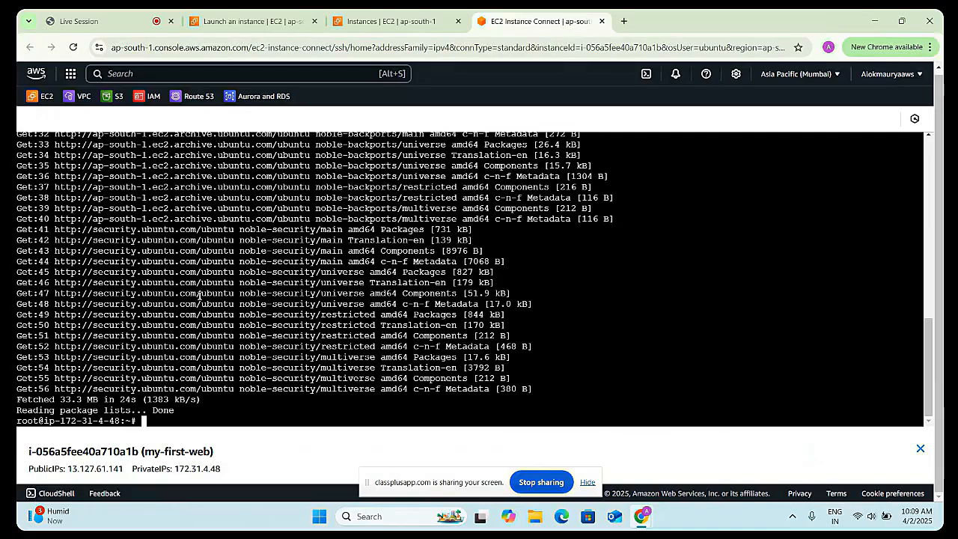
key("ctrl+l")
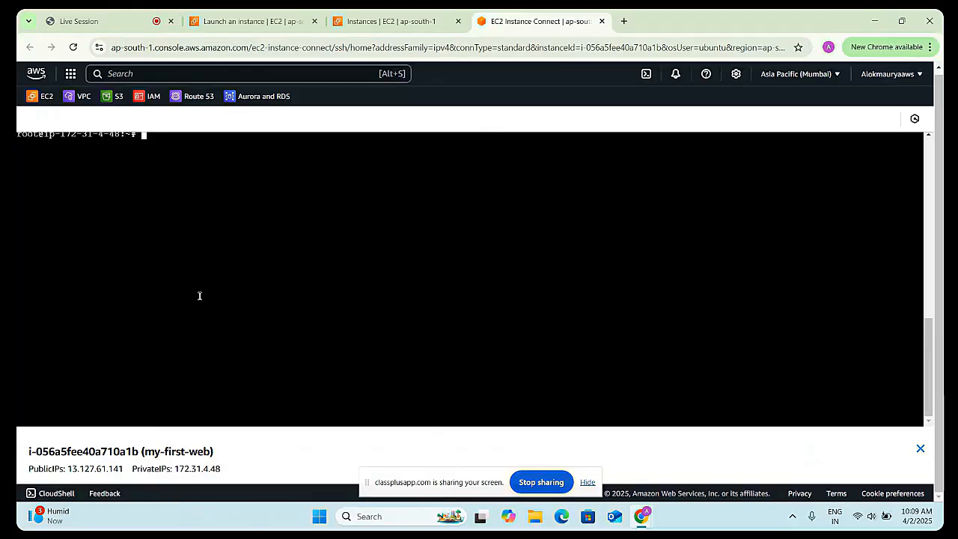
Step: Run nginx -t to check whether nginx is installed
scroll(200, 295, "up", 2)
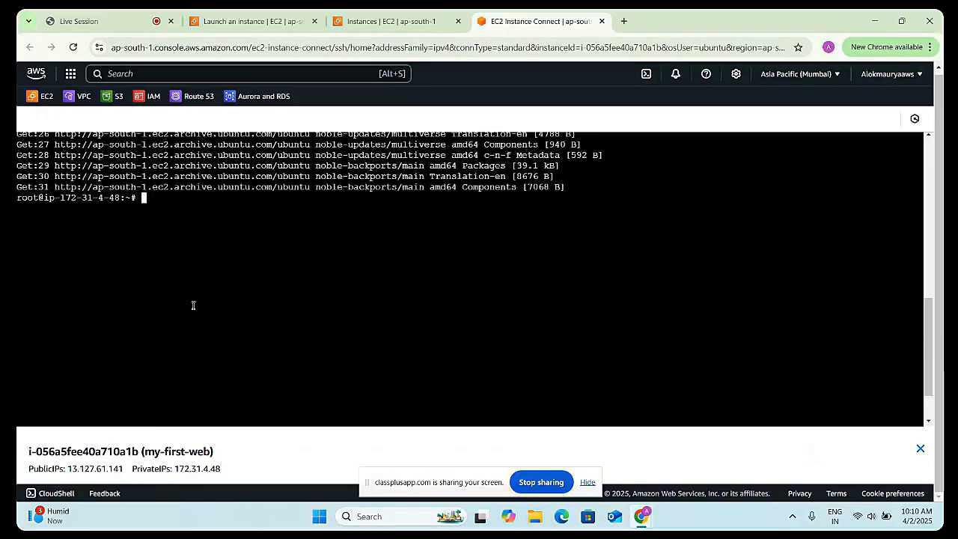
scroll(193, 301, "down", 2)
type("n")
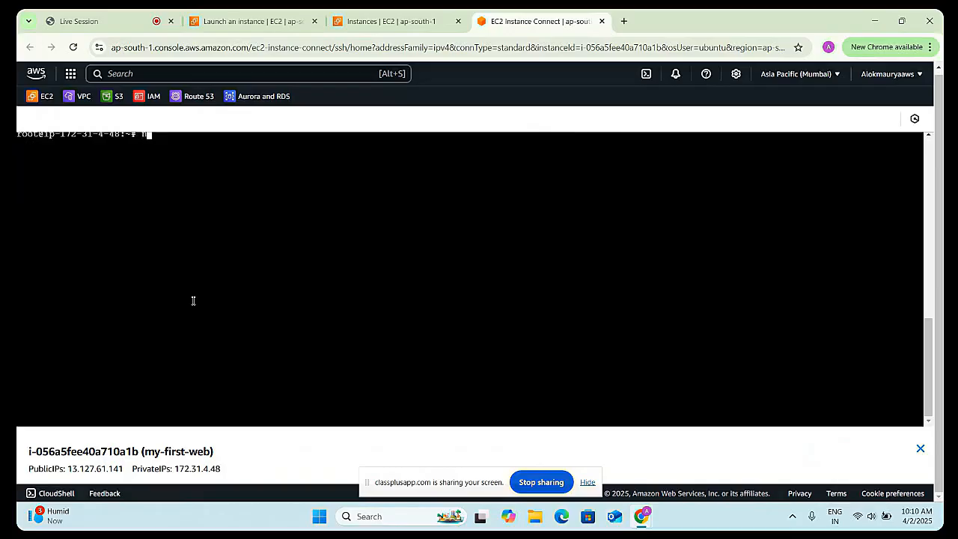
type("gi")
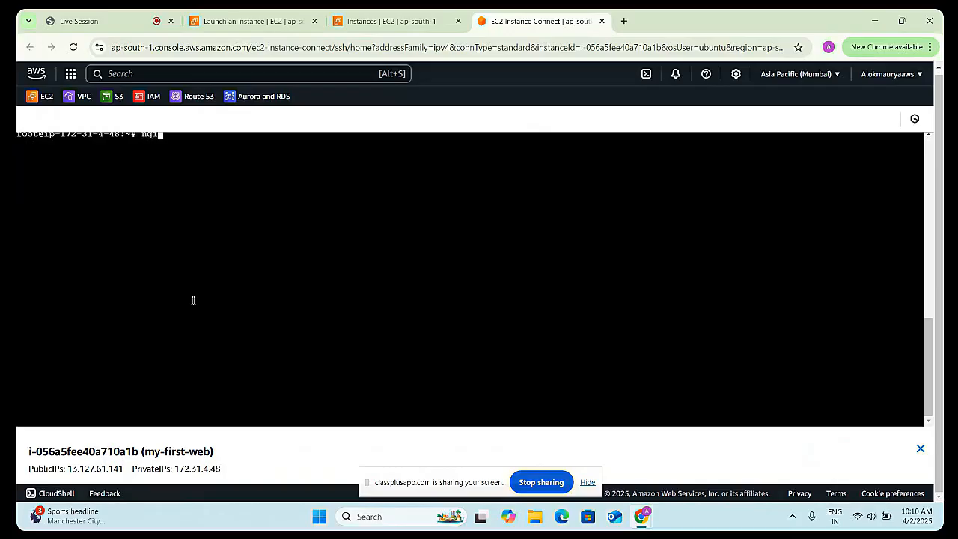
type("nx -t")
key("Return")
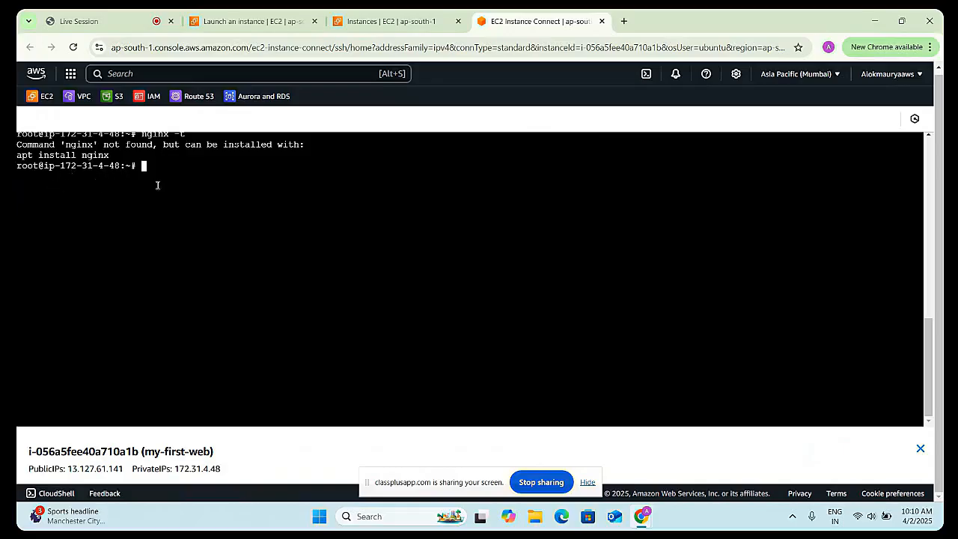
Step: Install nginx with apt-get install nginx -y and clear the screen
type("apt-get install ")
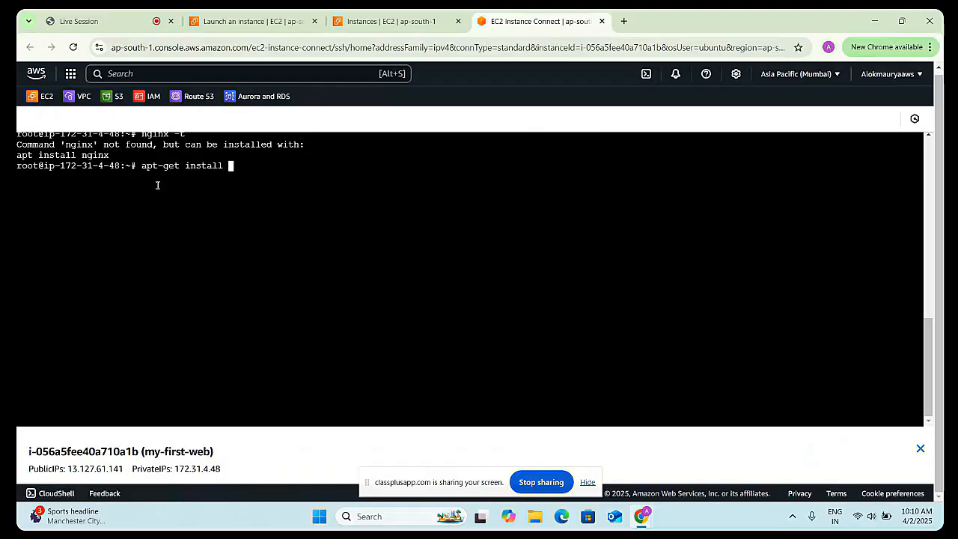
type("nginx -y")
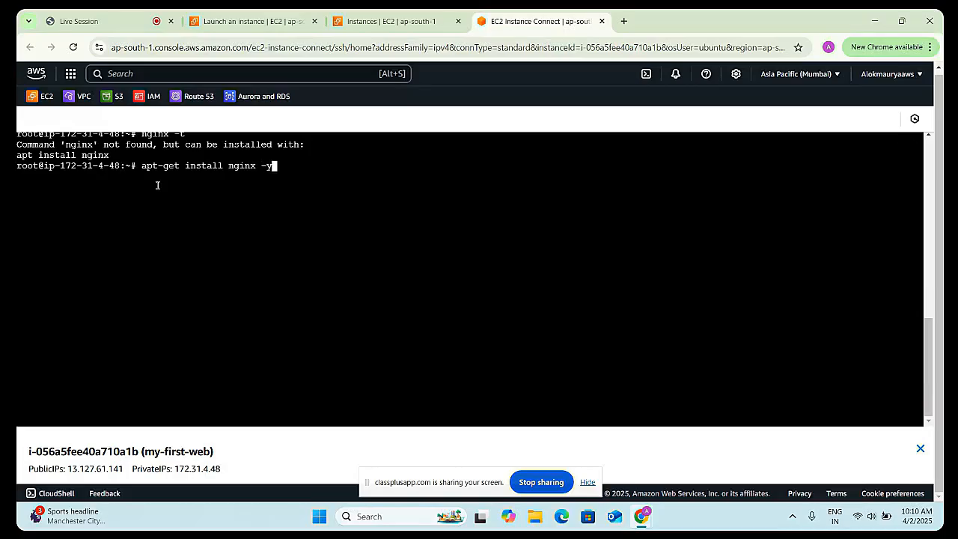
key("Return")
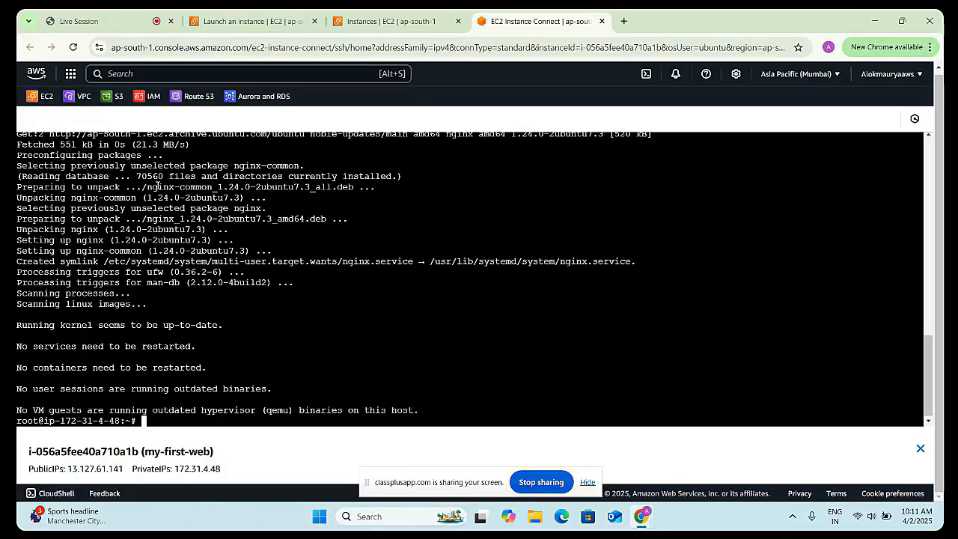
key("ctrl+l")
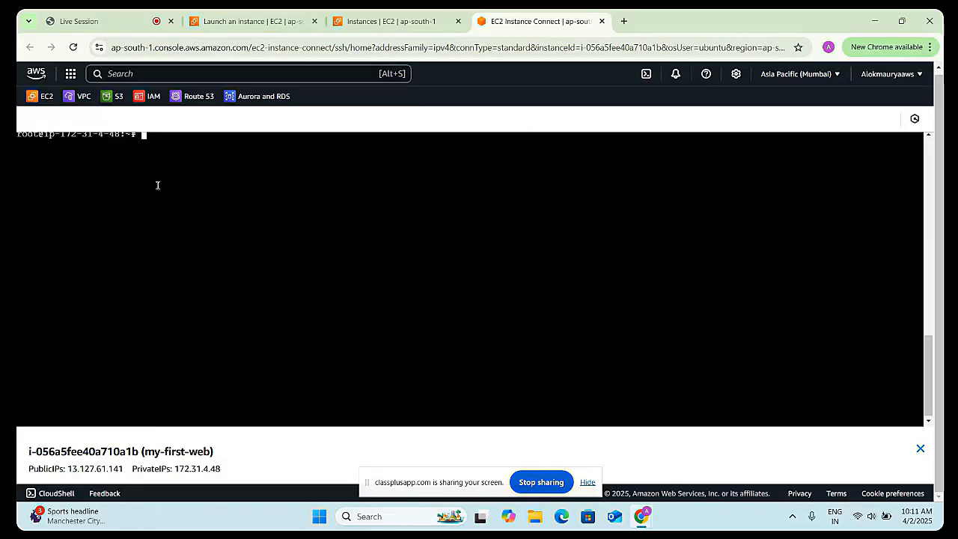
Step: Run the nginx configuration test with nginx -t
key("Up")
key("Down")
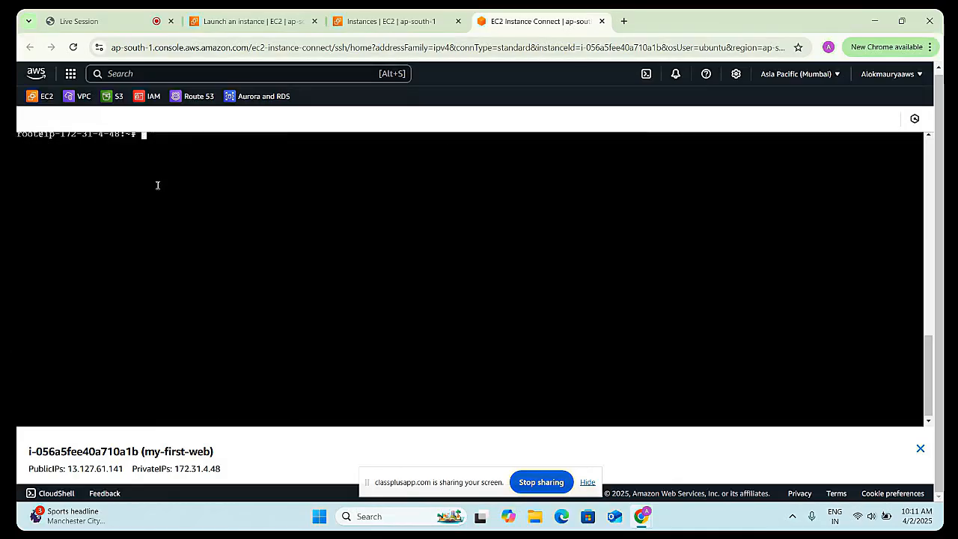
scroll(142, 197, "up", 2)
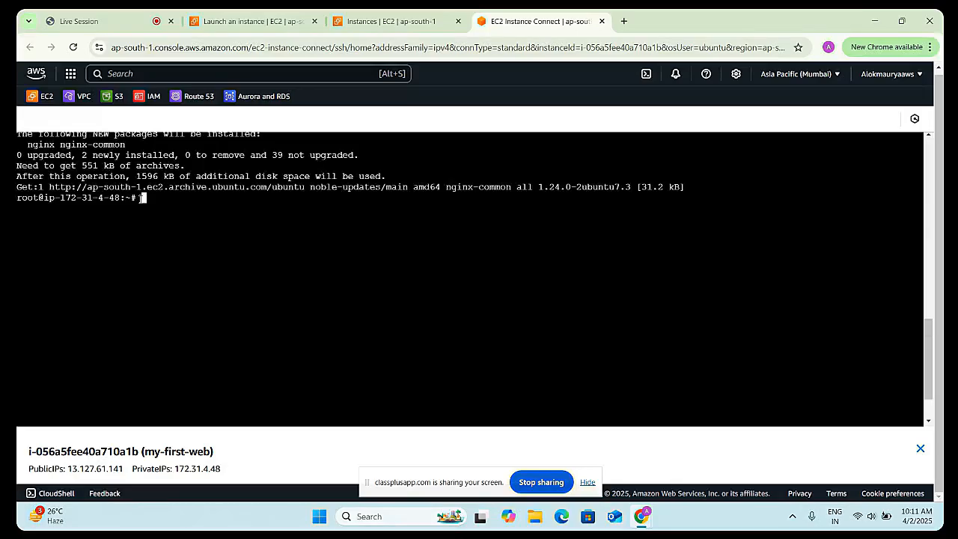
type("ser")
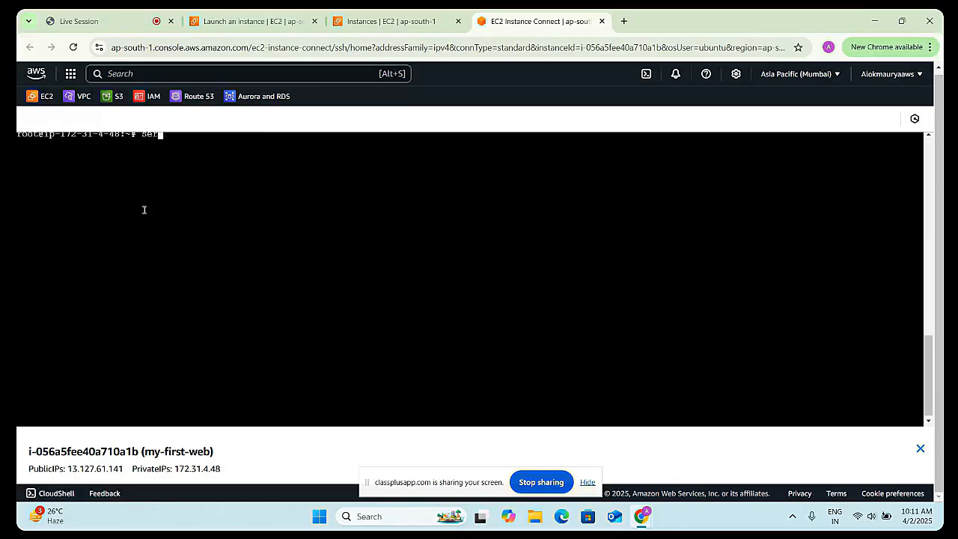
type("vic")
key("BackSpace")
key("BackSpace")
key("BackSpace")
key("BackSpace")
key("BackSpace")
key("BackSpace")
type("nginx -t")
key("Return")
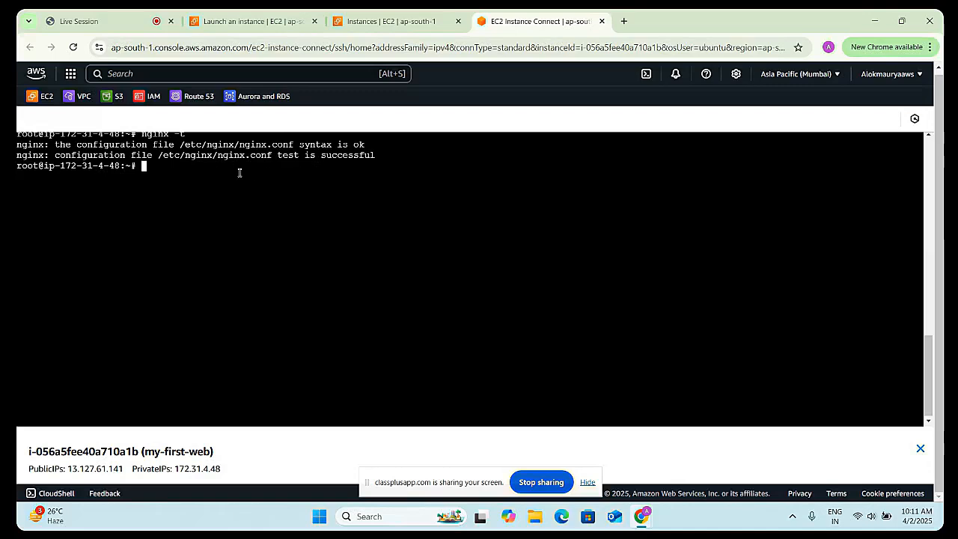
Step: Check that the nginx service is active with service nginx status
type("sev")
type("r")
type("i")
key("BackSpace")
key("BackSpace")
key("BackSpace")
type("rvice ")
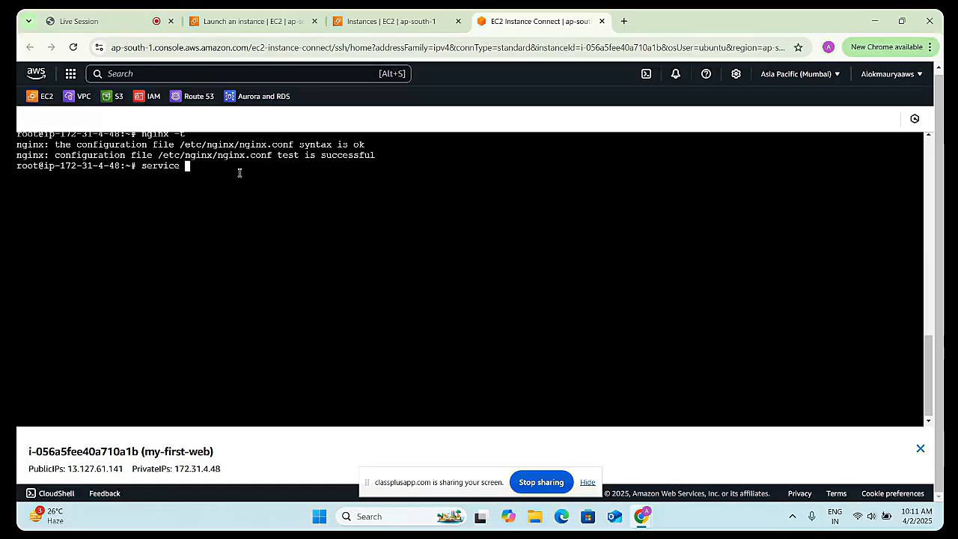
type("ngi")
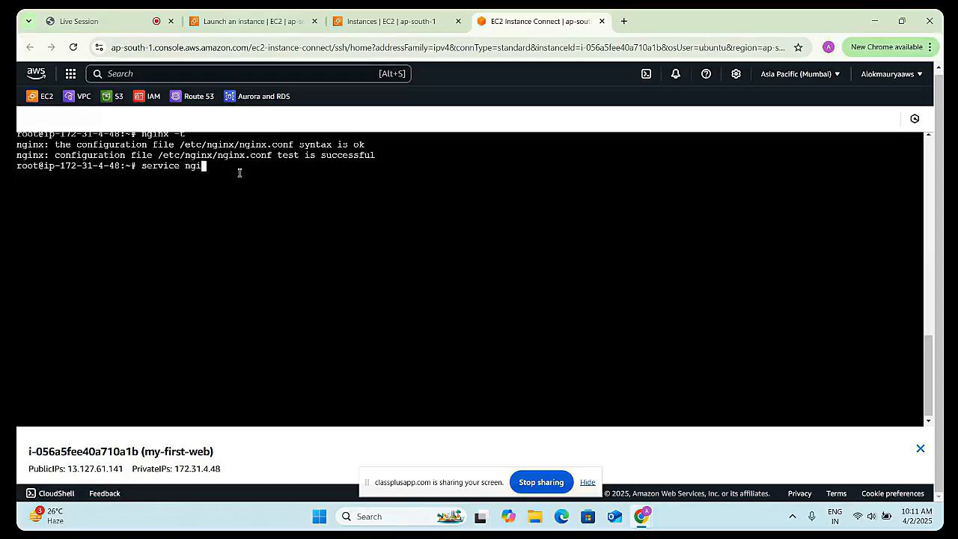
type("nx status")
key("Return")
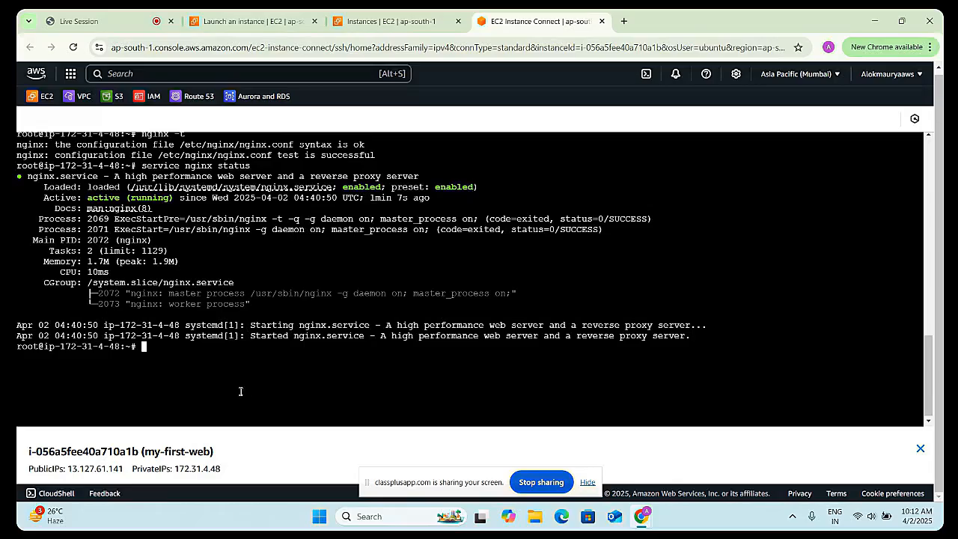
Step: Fetch localhost with curl to get the nginx welcome page, then enter cd /var/www/html
type("cur")
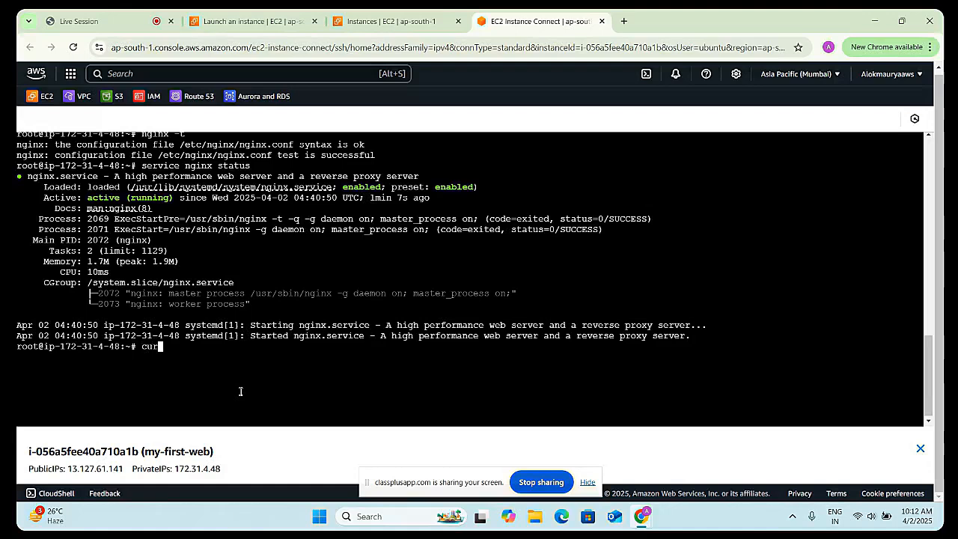
type("l loca")
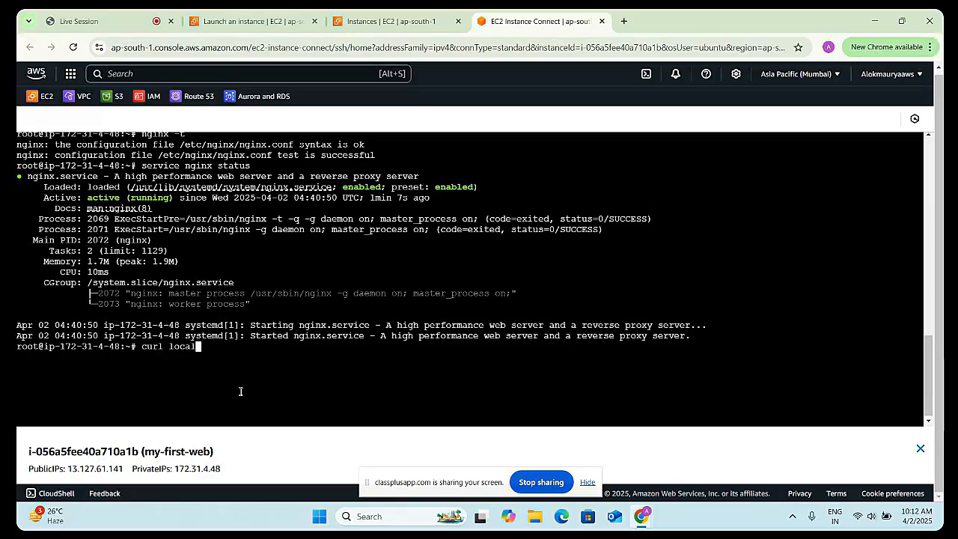
type("l")
type("host")
key("Return")
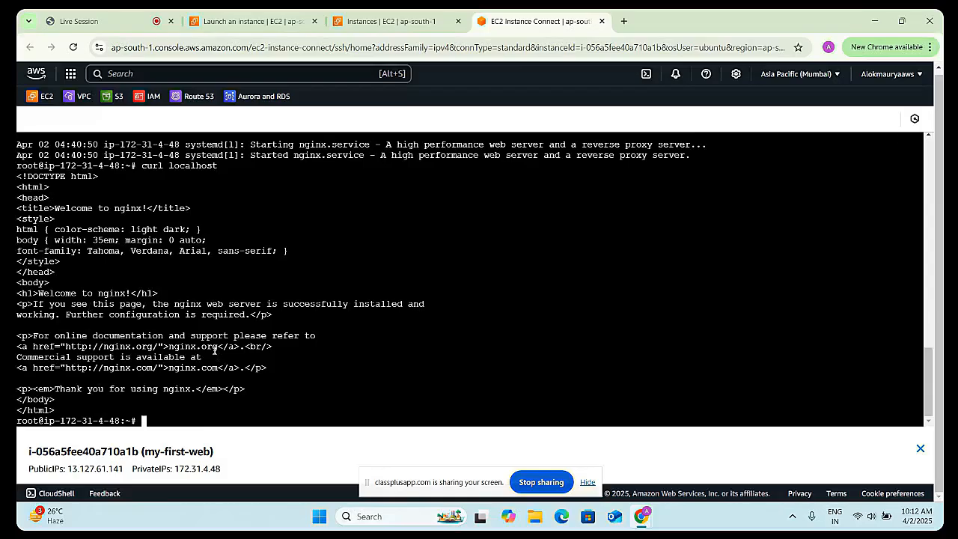
type("cd /var/www/html")
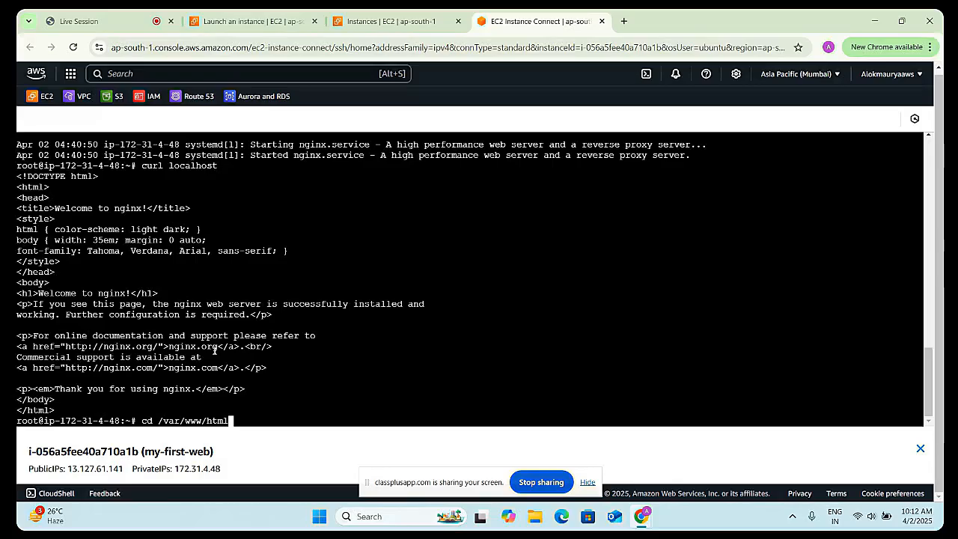
Step: Move into /var/www/html and list its files
key("Return")
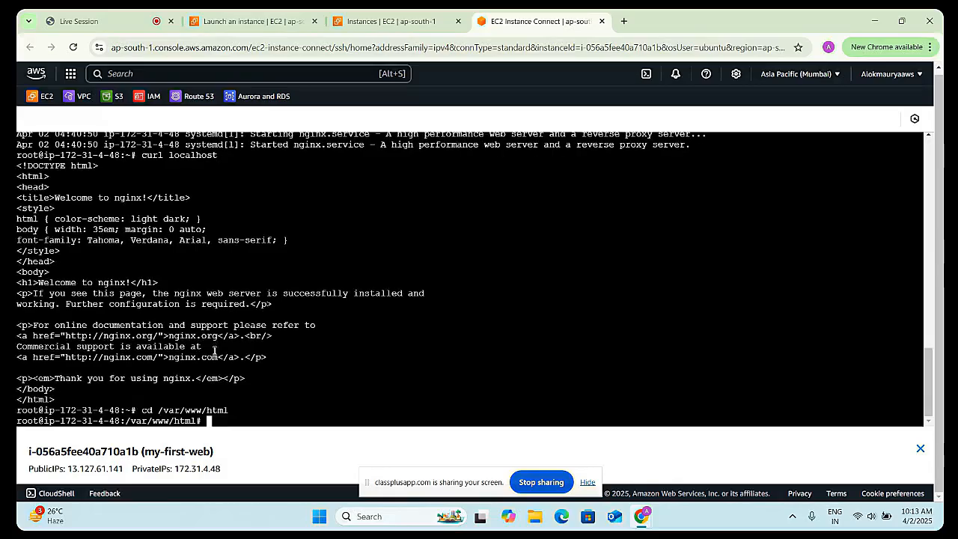
type("ls")
key("Return")
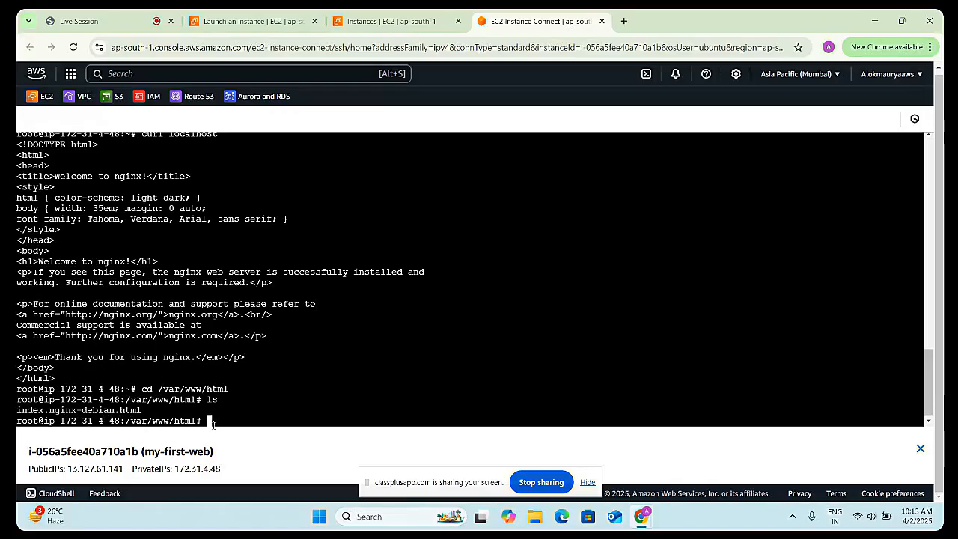
Step: Print index.nginx-debian.html with cat, then clear the screen
type("cat")
double_click(17, 411)
right_click(18, 411)
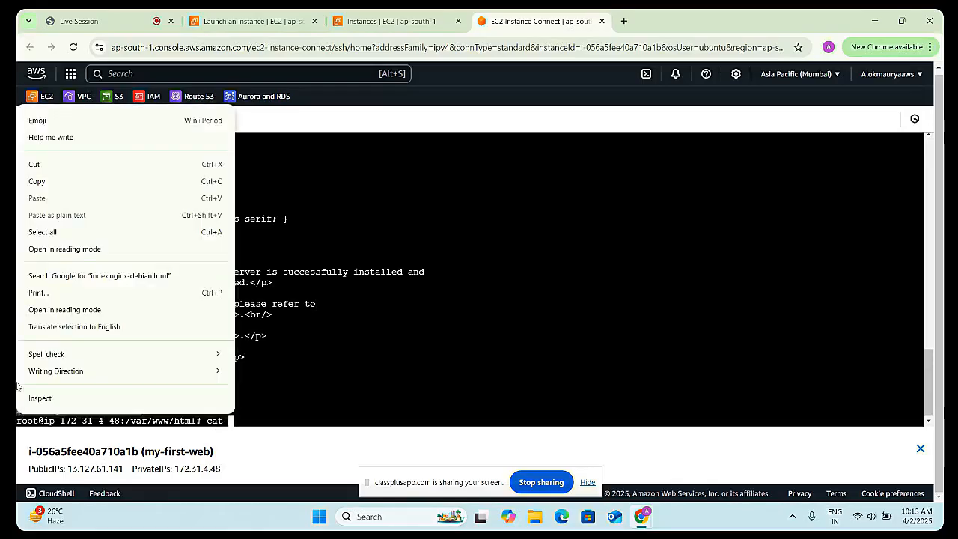
left_click(52, 184)
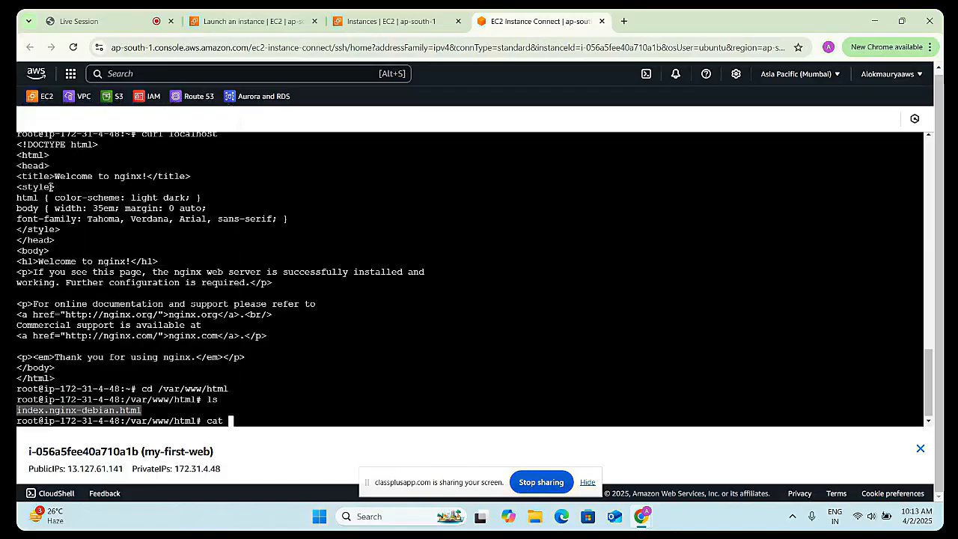
left_click(236, 421)
right_click(237, 421)
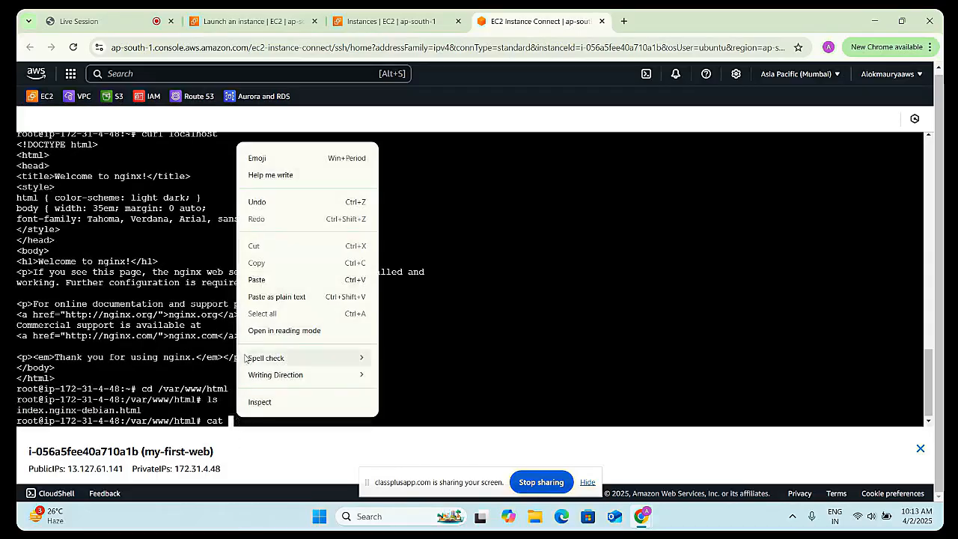
left_click(264, 281)
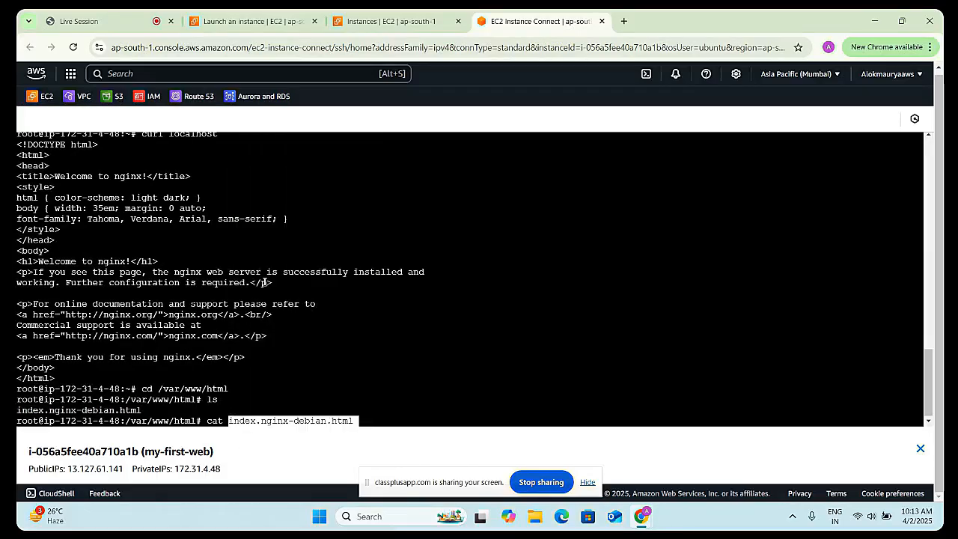
key("Return")
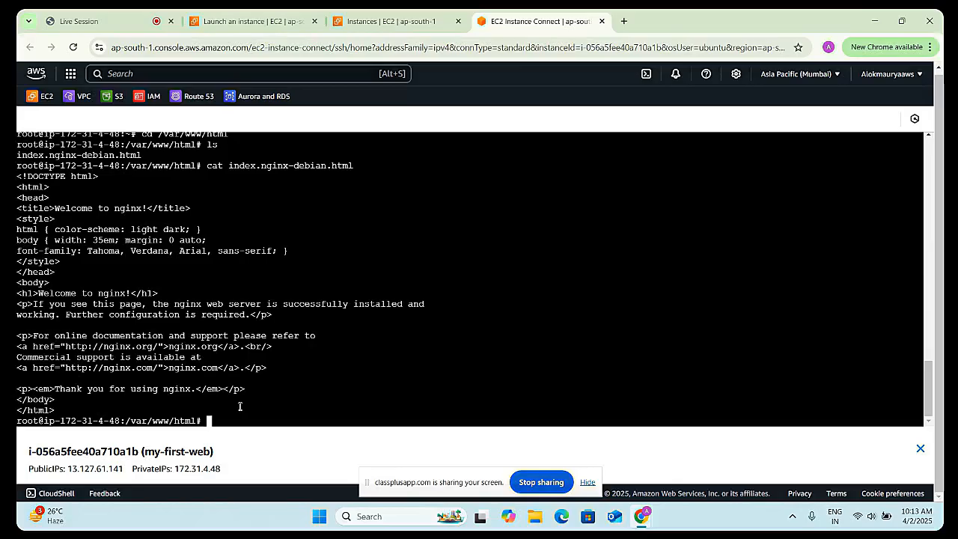
key("ctrl+l")
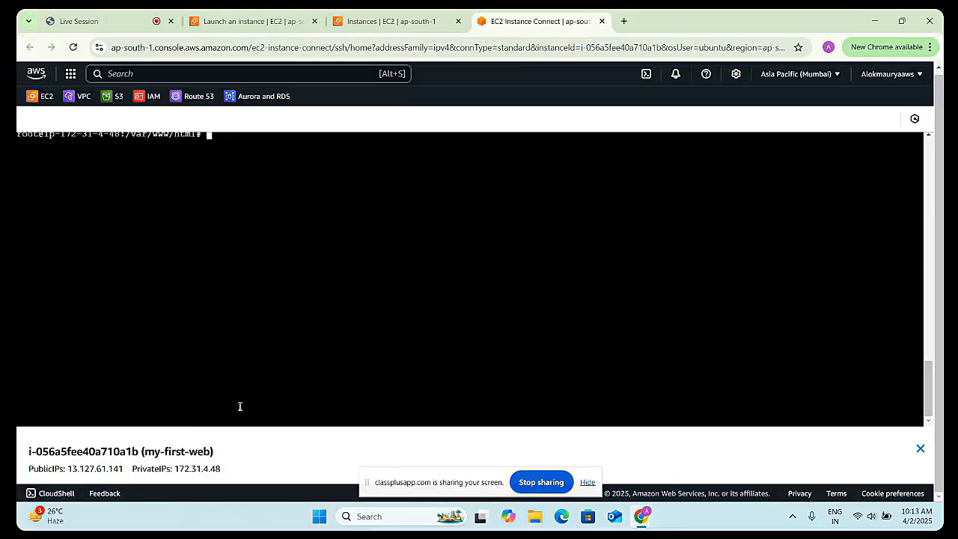
Step: Write "Welcome to ICNTACADEMY.in" into index.html with an echo redirect
scroll(239, 407, "up", 3)
type("echo")
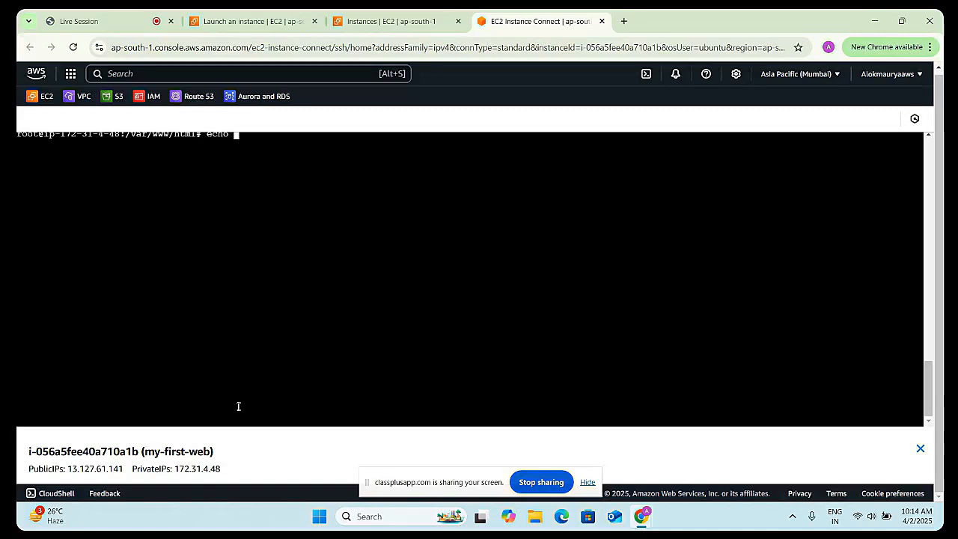
type(" \"Welcome to ICNT\" ACADEMY.")
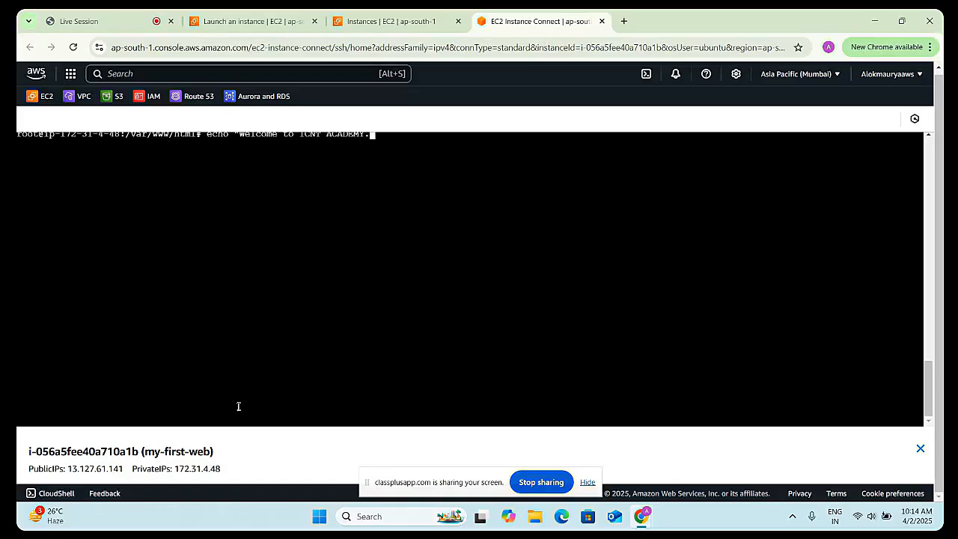
type("c")
key("BackSpace")
key("Left")
key("Left")
key("Left")
key("Left")
key("Left")
key("Left")
key("Left")
key("Left")
key("BackSpace")
key("Right")
key("Right")
key("Right")
key("Right")
key("Right")
key("Right")
key("Right")
key("Right")
type("in")
key("BackSpace")
type("\">index.html")
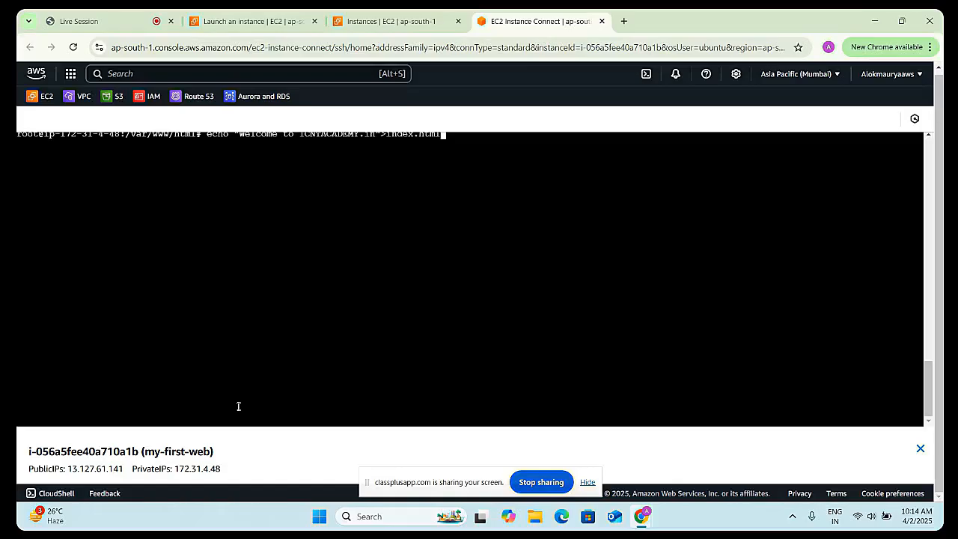
key("Return")
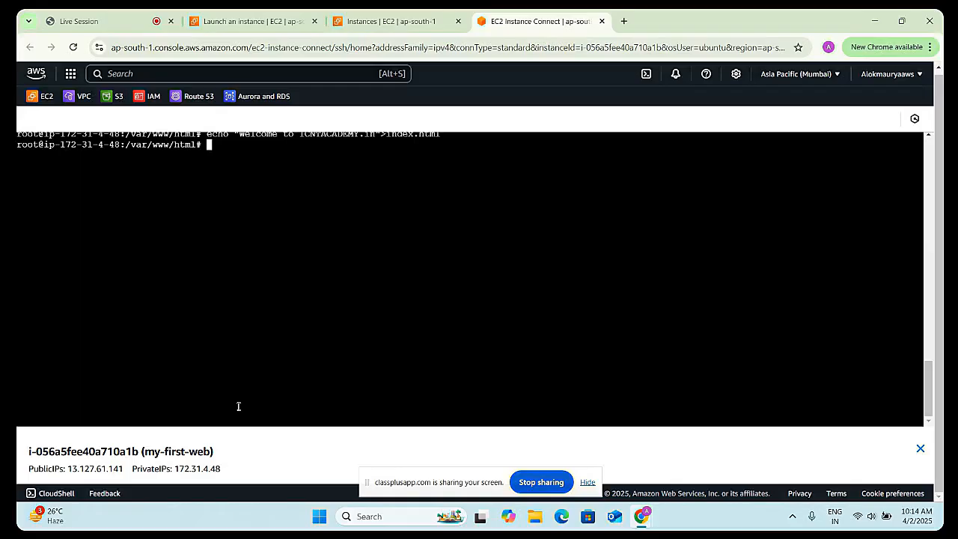
Step: Run curl localhost to confirm the new welcome page is served
type("curl localhost")
key("Return")
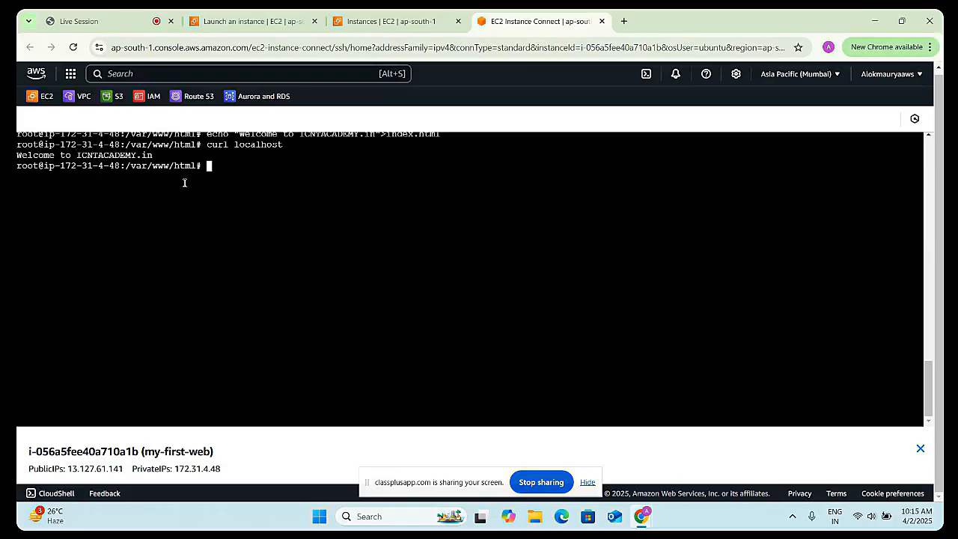
type("exit")
Step: Log out of the root shell and the instance session with exit
key("Return")
type("exit")
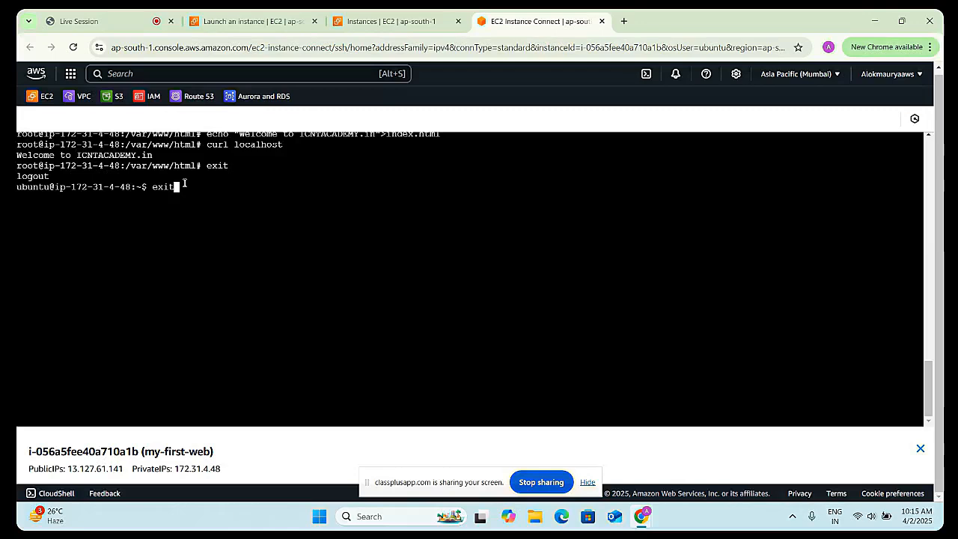
key("Return")
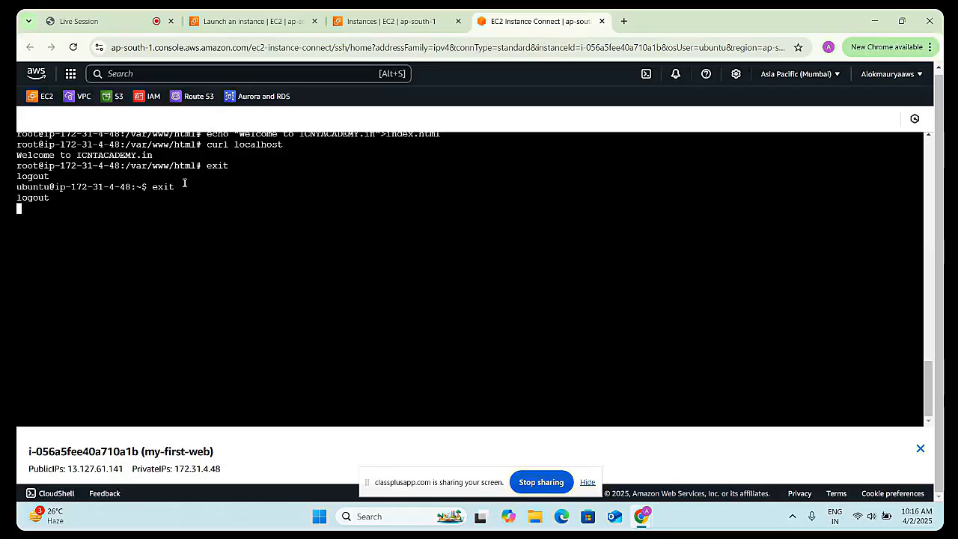
Step: Close the Instance Connect tab, reload the unfiltered Instances list, and start a new launch
left_click(602, 22)
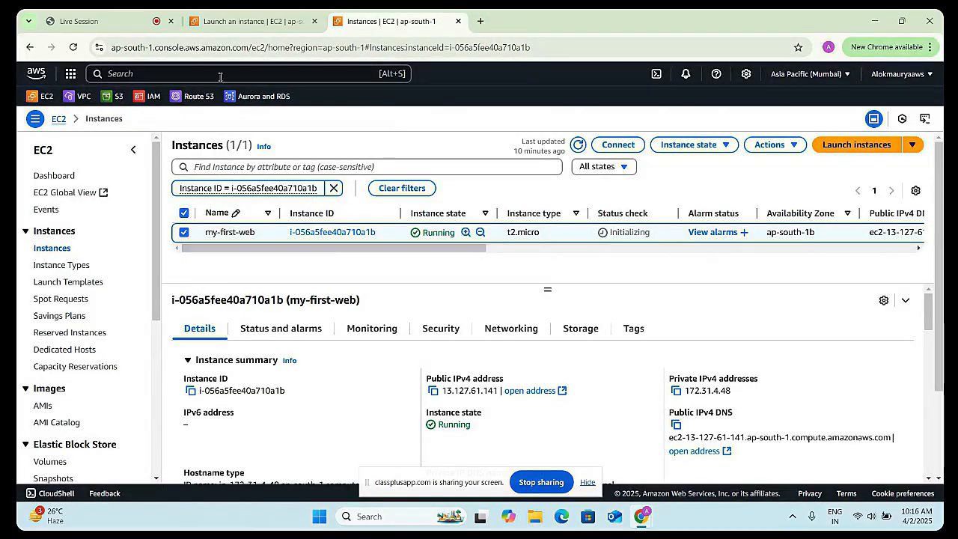
left_click(61, 249)
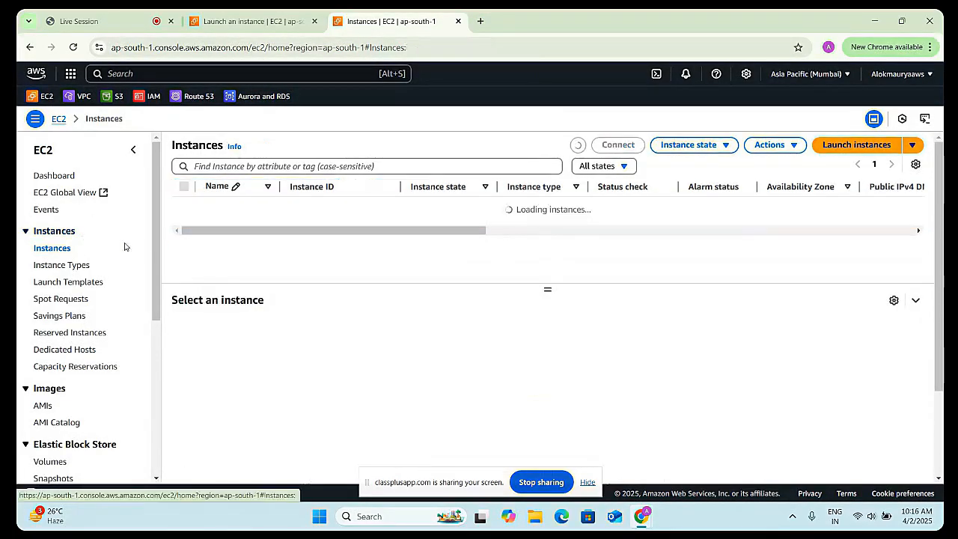
left_click(821, 149)
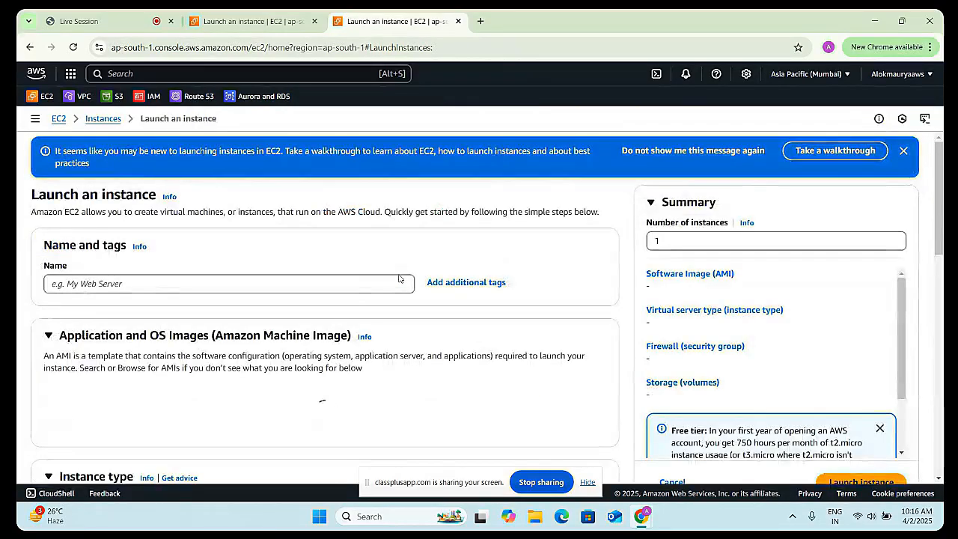
Step: Name the new instance userdata-ec2 and choose the Ubuntu AMI
left_click(251, 284)
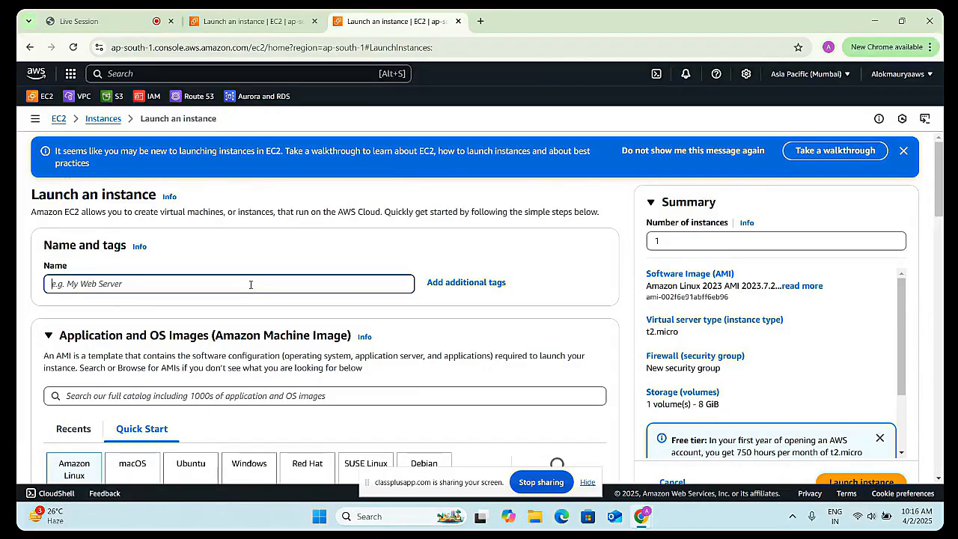
type("userdata")
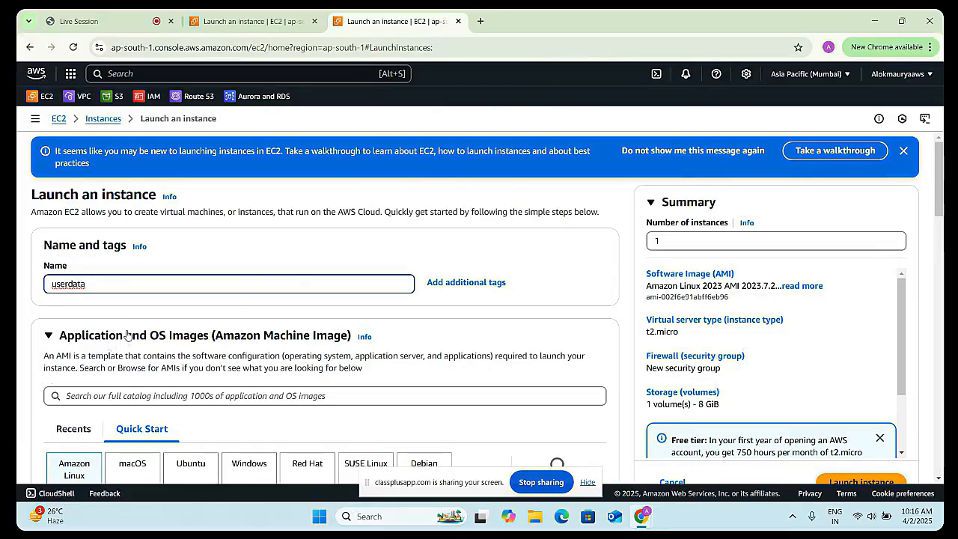
type("ec2")
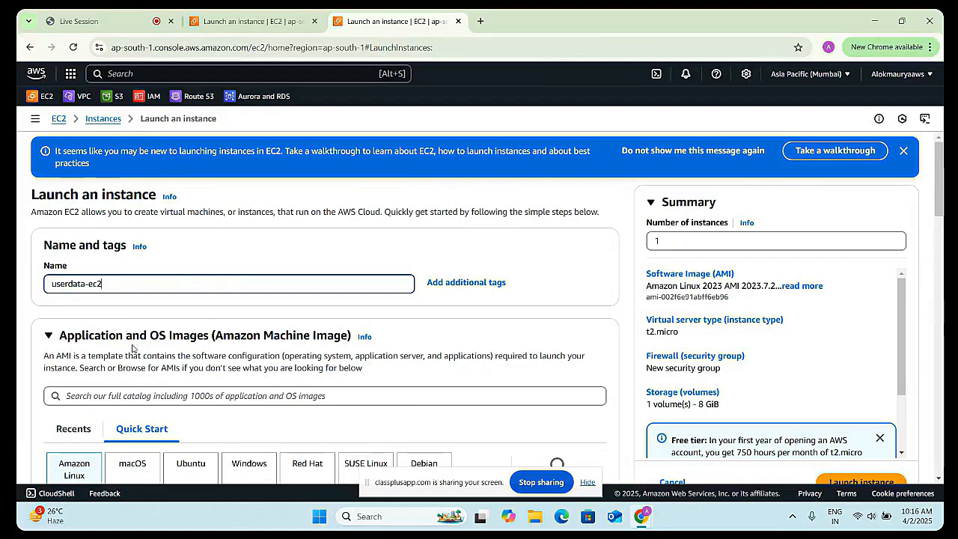
scroll(133, 348, "down", 1)
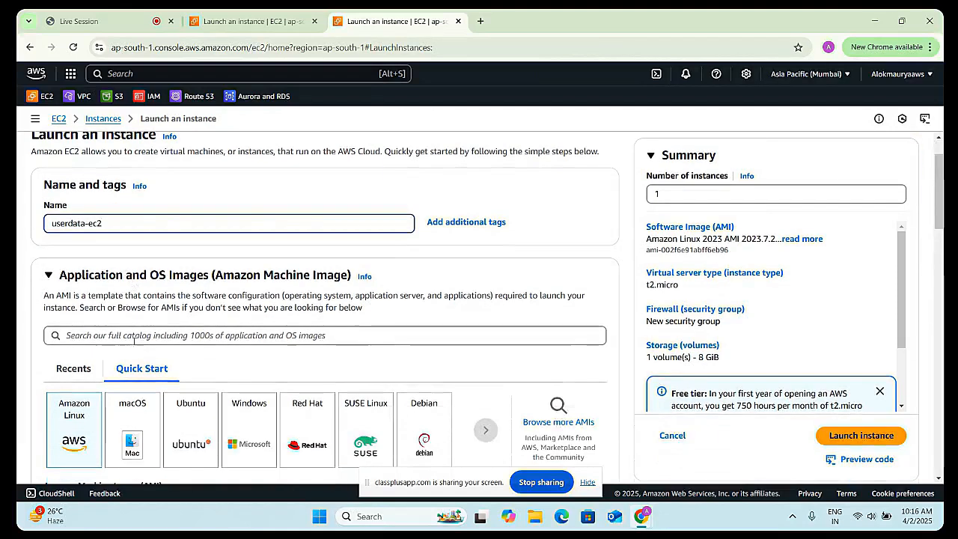
left_click(207, 431)
Step: Select the keyfile key pair for the instance
scroll(239, 315, "down", 2)
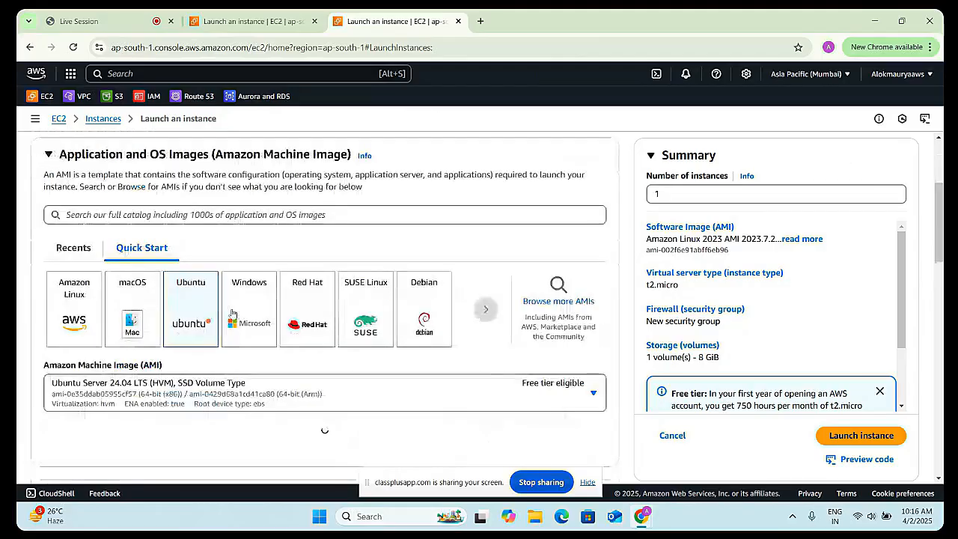
scroll(234, 352, "down", 7)
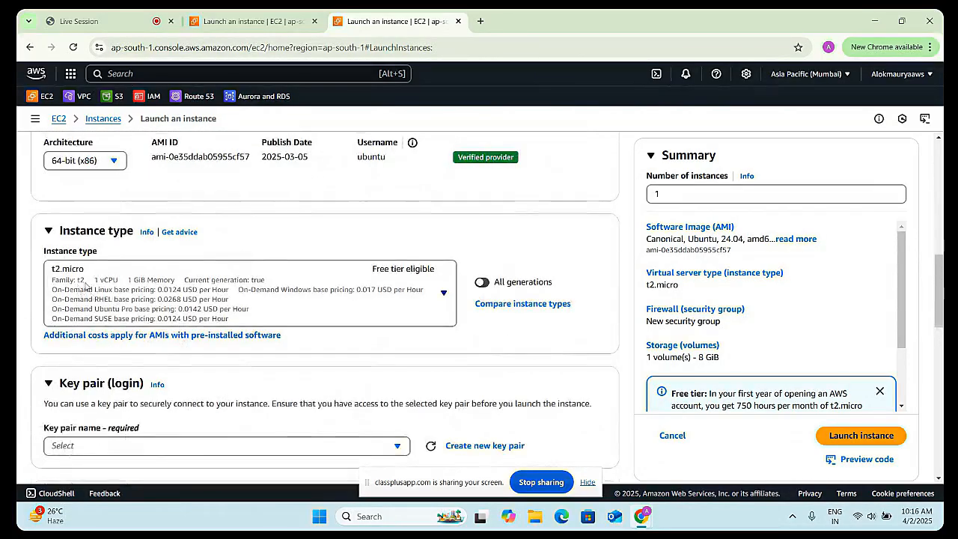
scroll(188, 301, "down", 1)
scroll(186, 299, "down", 2)
left_click(172, 325)
left_click(168, 408)
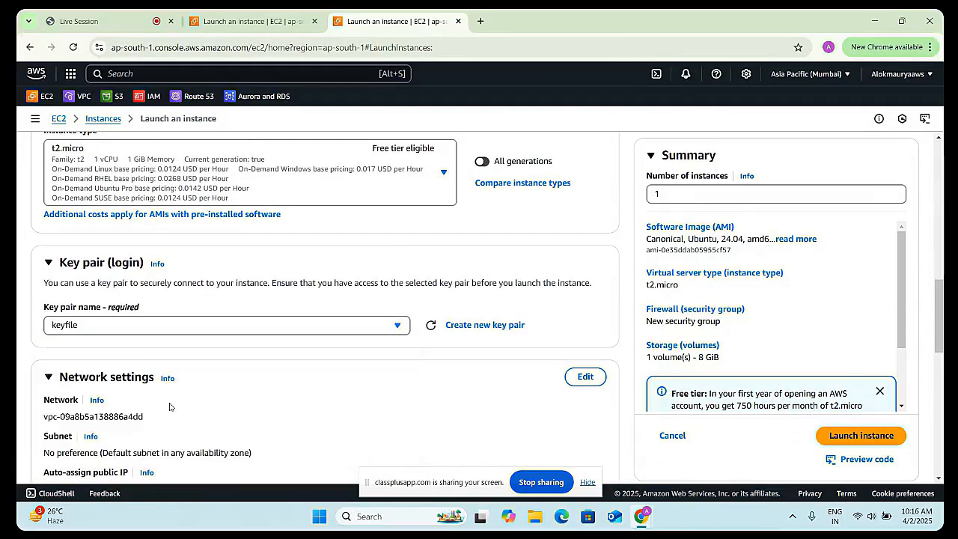
scroll(205, 363, "down", 1)
scroll(205, 362, "down", 3)
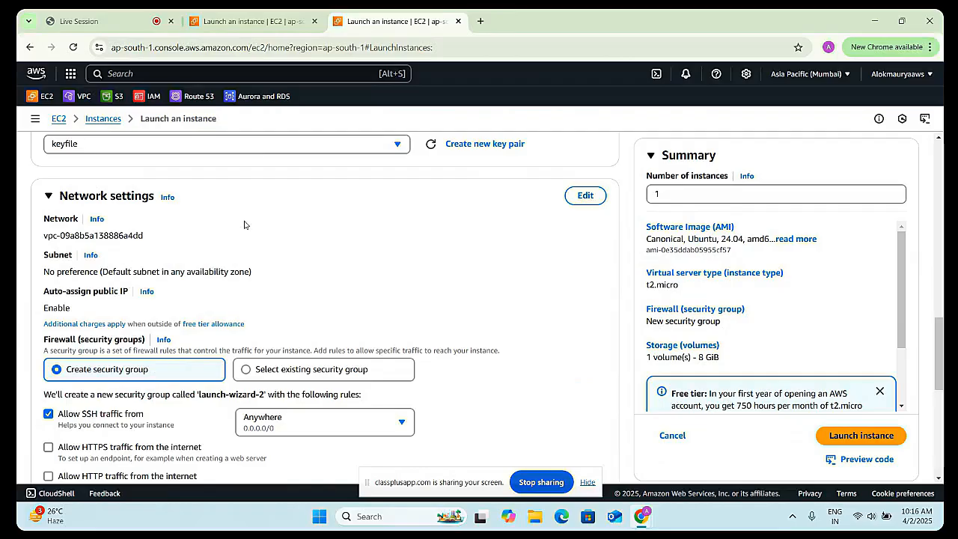
scroll(172, 367, "down", 1)
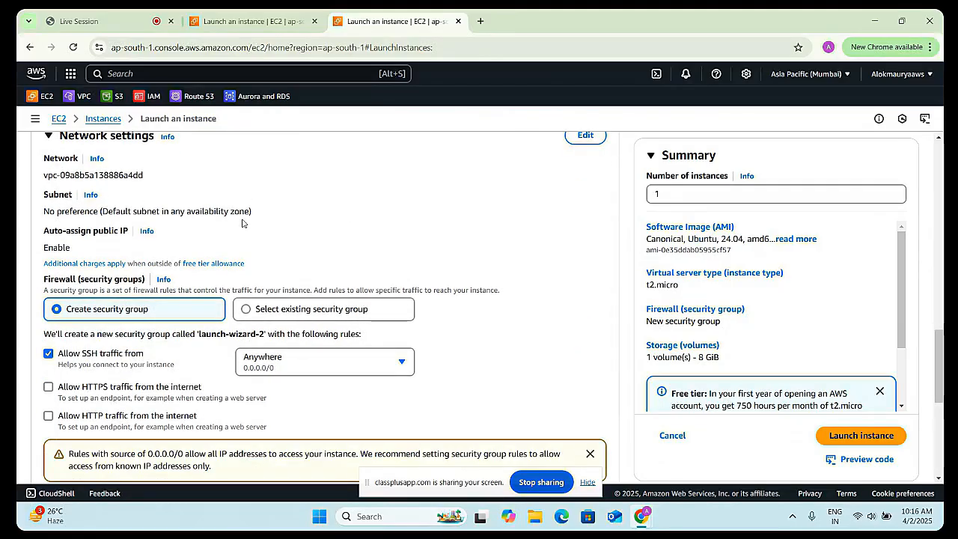
scroll(134, 278, "down", 1)
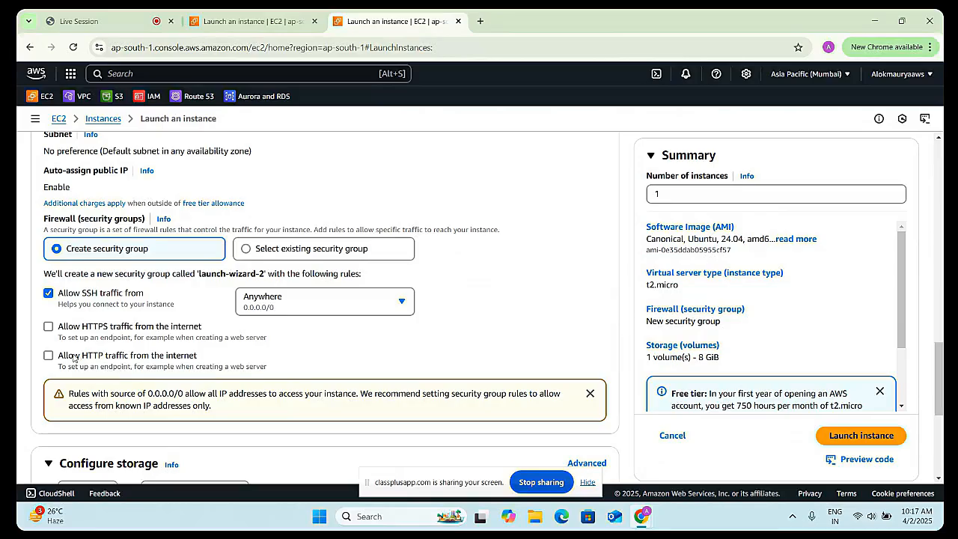
Step: Enable 'Allow HTTP traffic from the internet' in the launch-wizard-2 security group
left_click(48, 356)
scroll(232, 369, "down", 2)
scroll(205, 307, "down", 1)
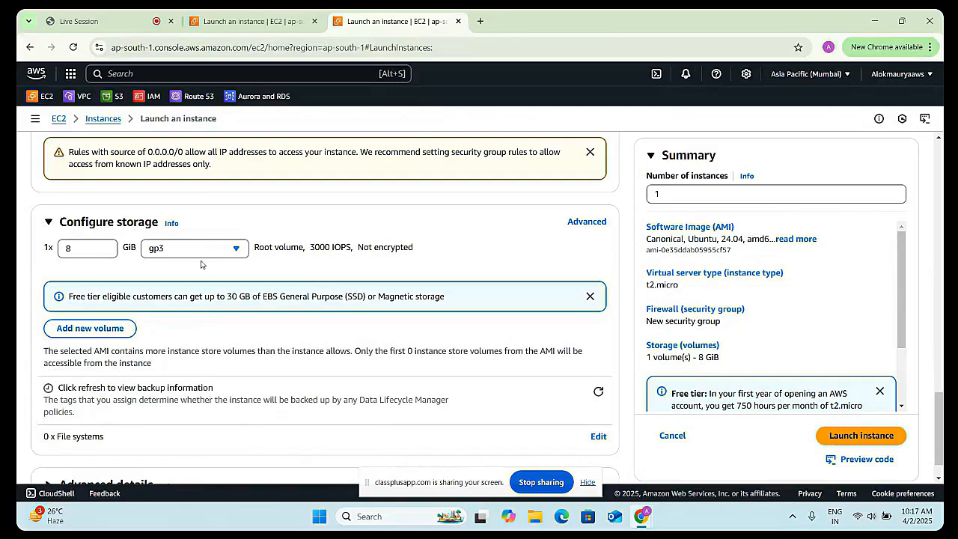
scroll(214, 363, "down", 1)
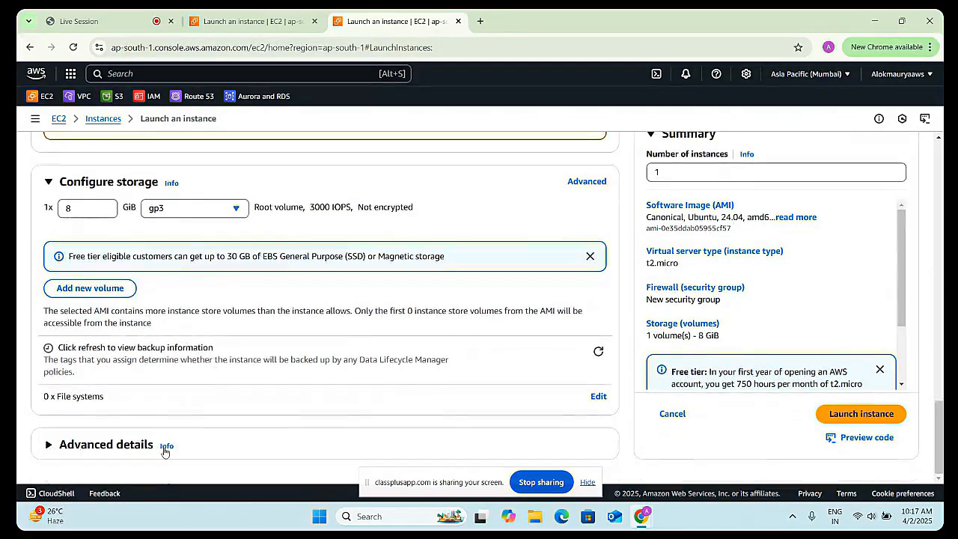
Step: Expand the Advanced details section and scroll down to User data
left_click(91, 447)
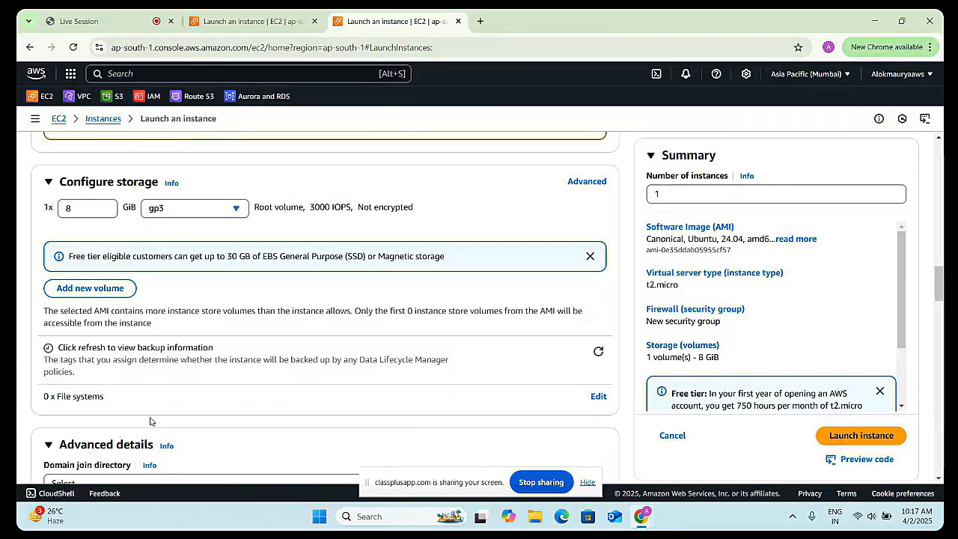
scroll(61, 327, "down", 3)
scroll(141, 352, "down", 5)
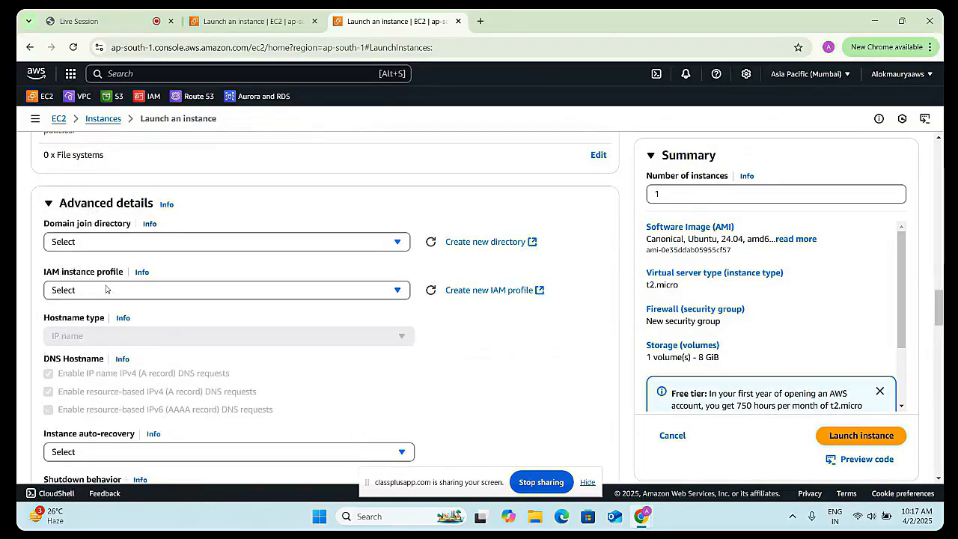
scroll(164, 320, "down", 12)
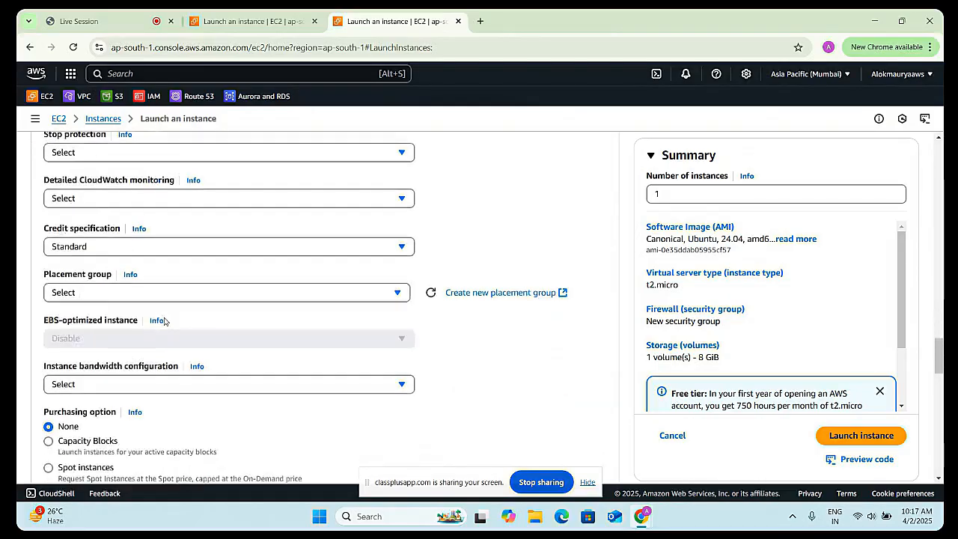
scroll(164, 321, "down", 15)
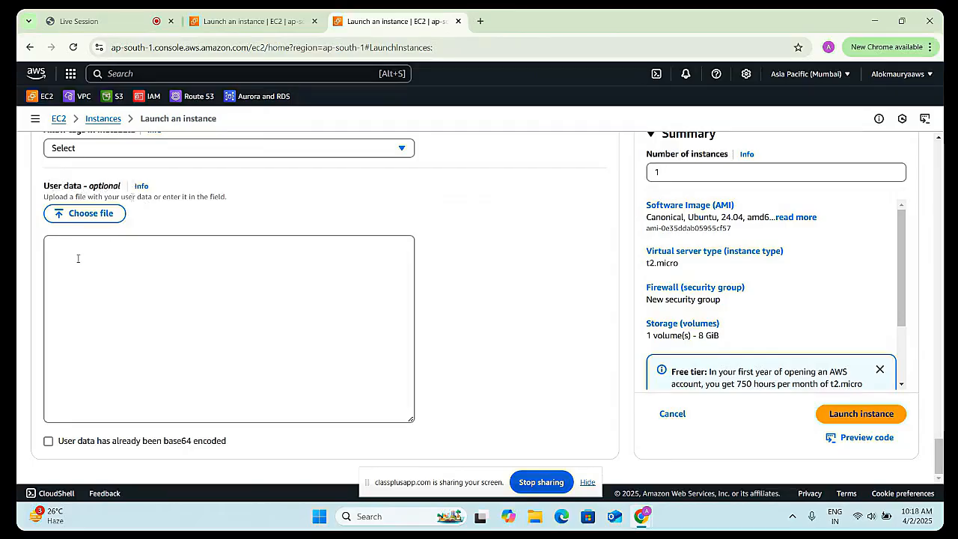
Step: Start the User data script with the #!/bin/bash header
left_click(53, 261)
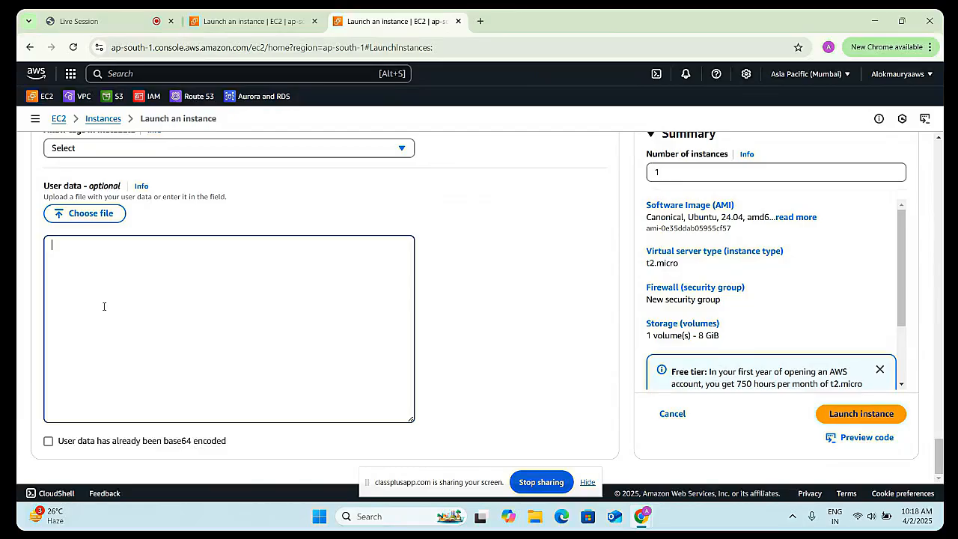
type("#")
type("!")
type("/bim")
key("BackSpace")
type("n/bash")
Step: Add apt-get update as the script's second line
key("Return")
type("ap")
key("BackSpace")
type("pt-get update")
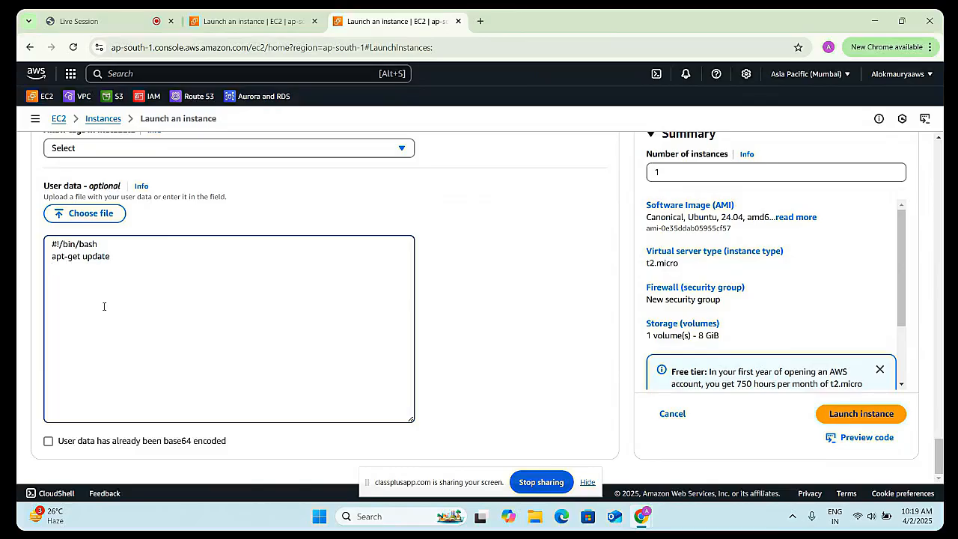
key("Return")
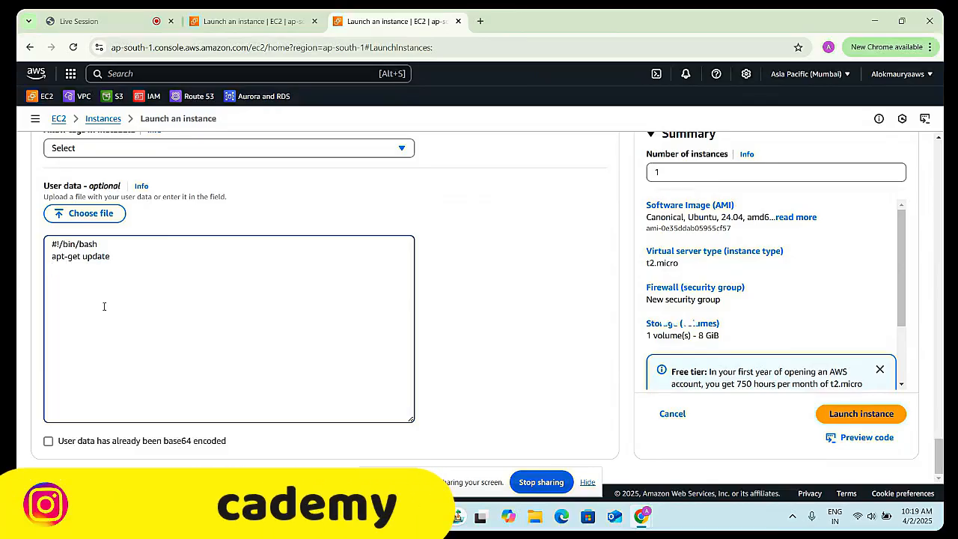
Step: Add apt-get install nginx -y and echo 'Welcome to ICNTACADEMY.IN' >/var/www/html/index.html
type("apt")
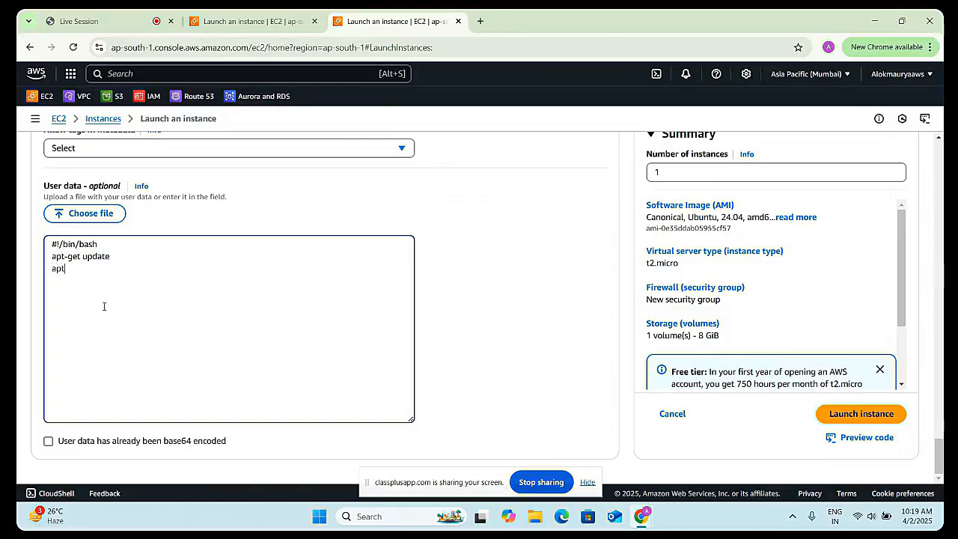
type("-")
type("get")
type(" install")
type(" nginx ")
type("-y ")
type("echo")
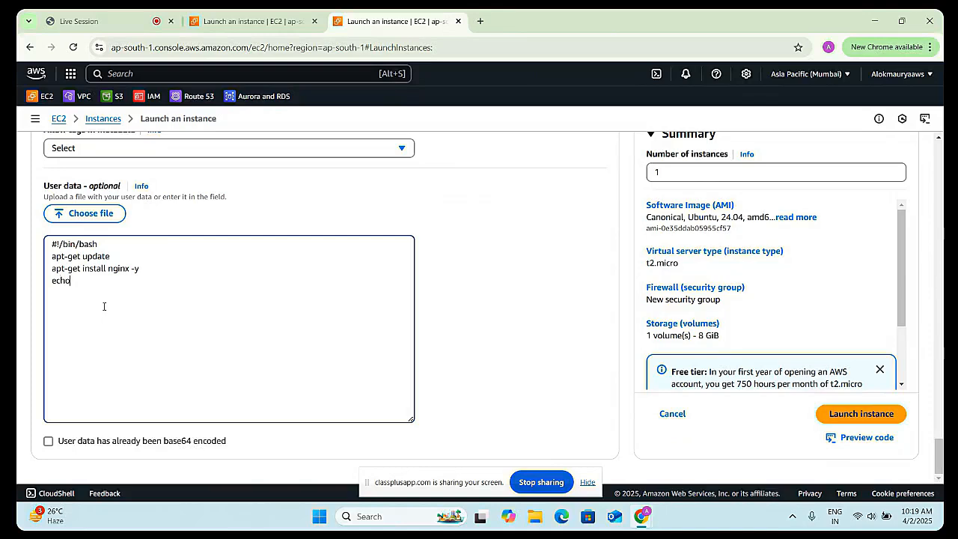
type(" \"Welcome to ICNTACADEMY")
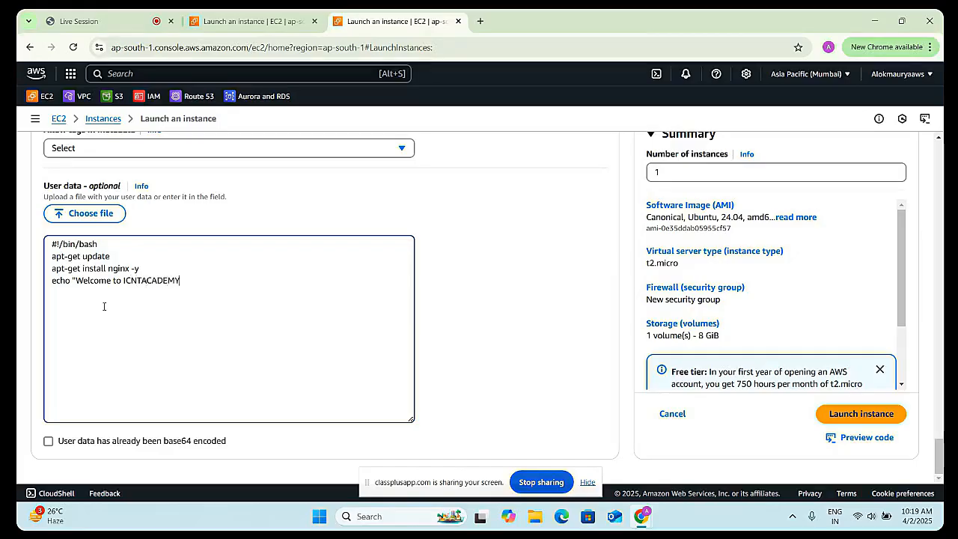
type(">IN")
key("BackSpace")
key("BackSpace")
key("BackSpace")
type(".IN")
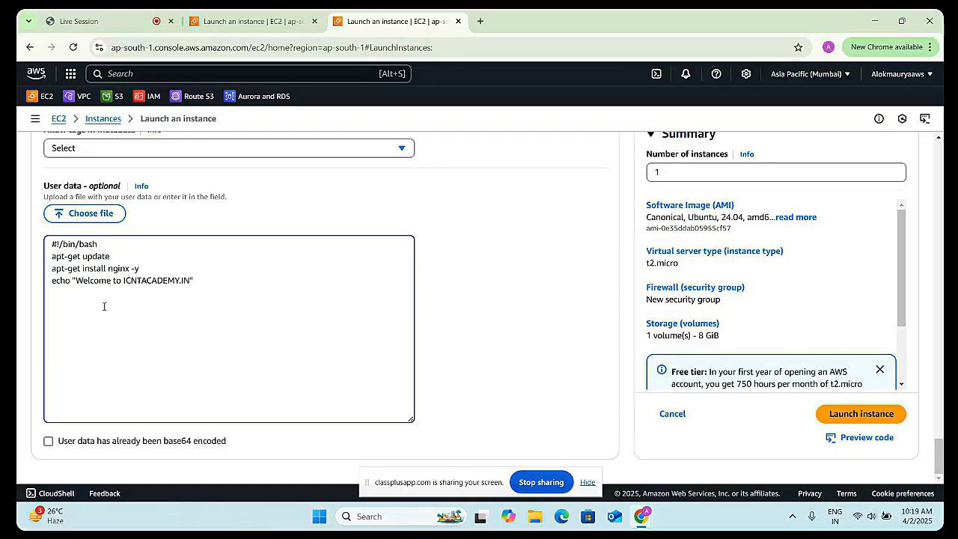
type("\" >/var/www/")
type("html/inde")
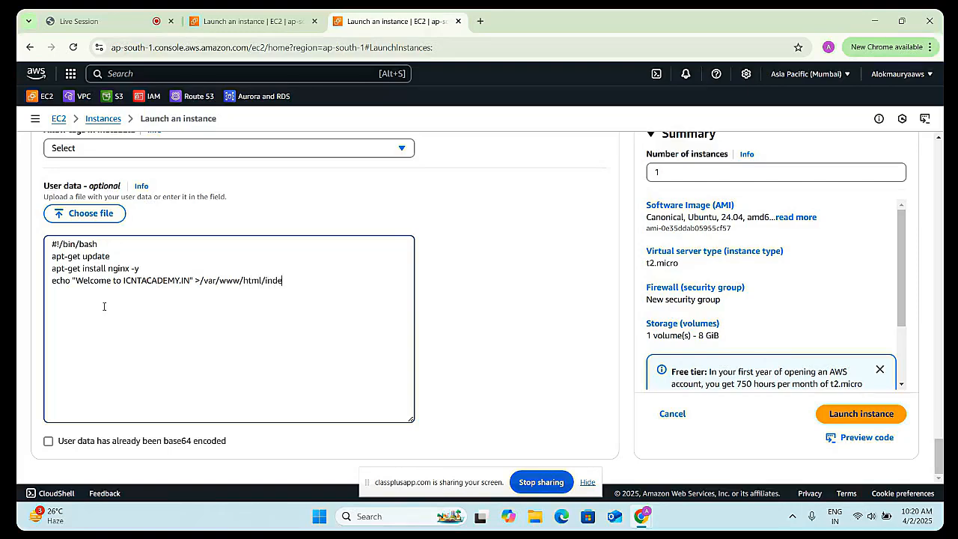
type("x.html")
left_click(107, 250)
key("Return")
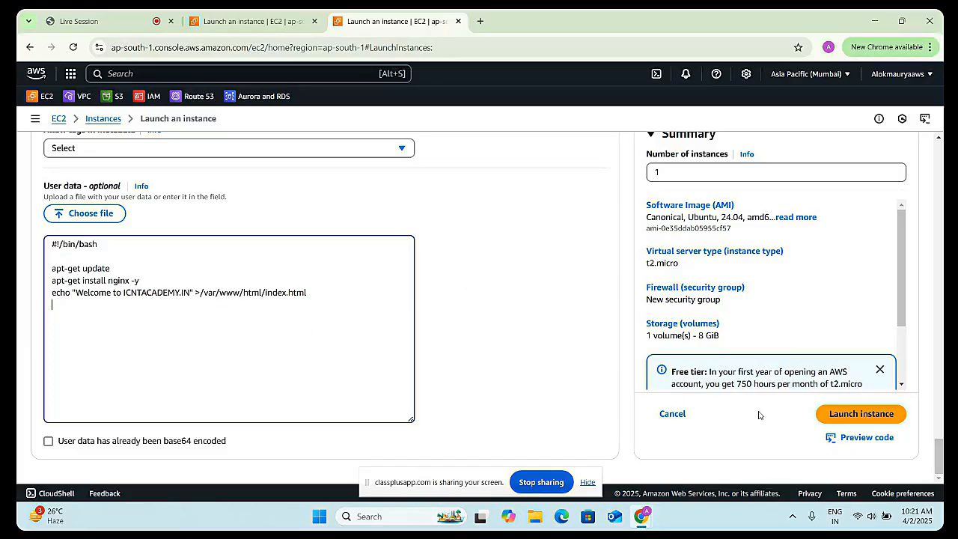
Step: Launch userdata-ec2, open it from the success banner, refresh, and select its row
left_click(847, 415)
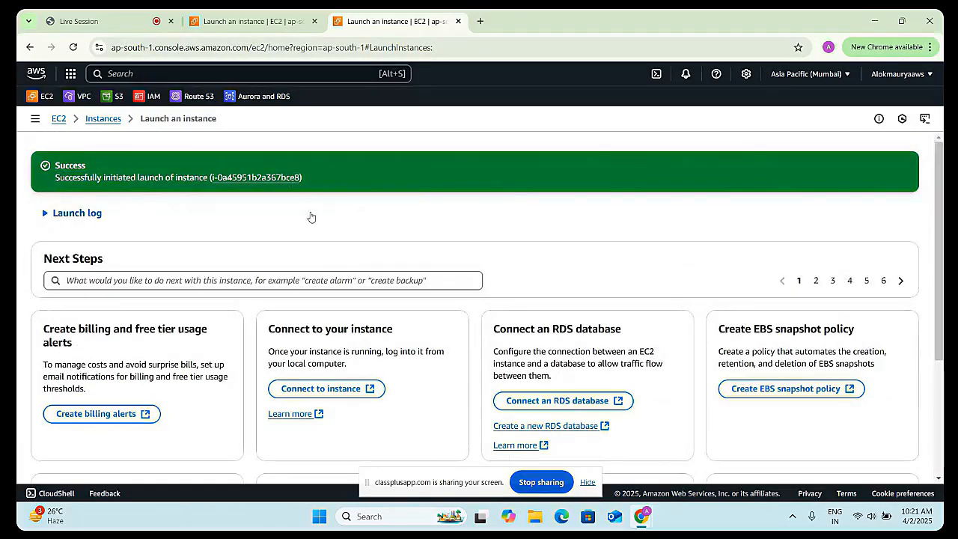
left_click(262, 180)
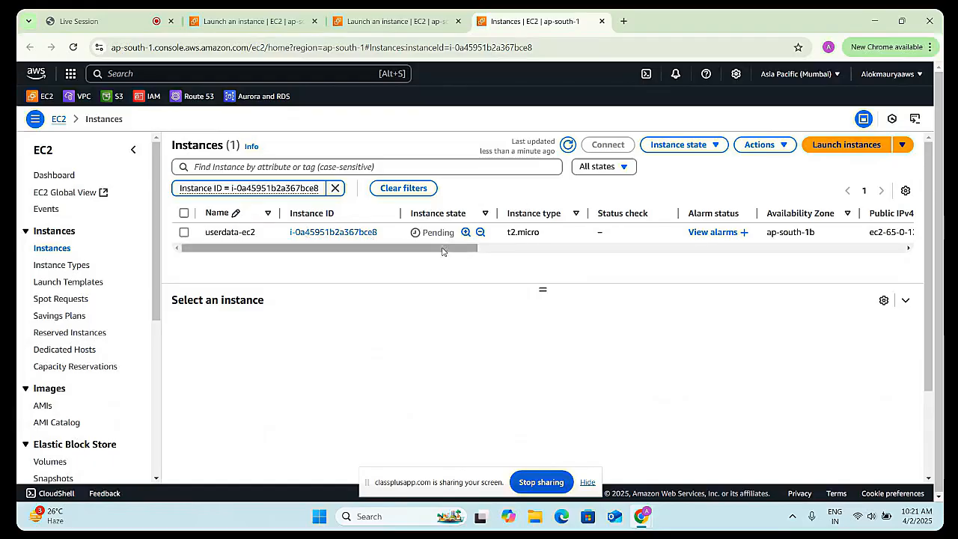
left_click_drag(398, 250, 268, 224)
left_click(568, 144)
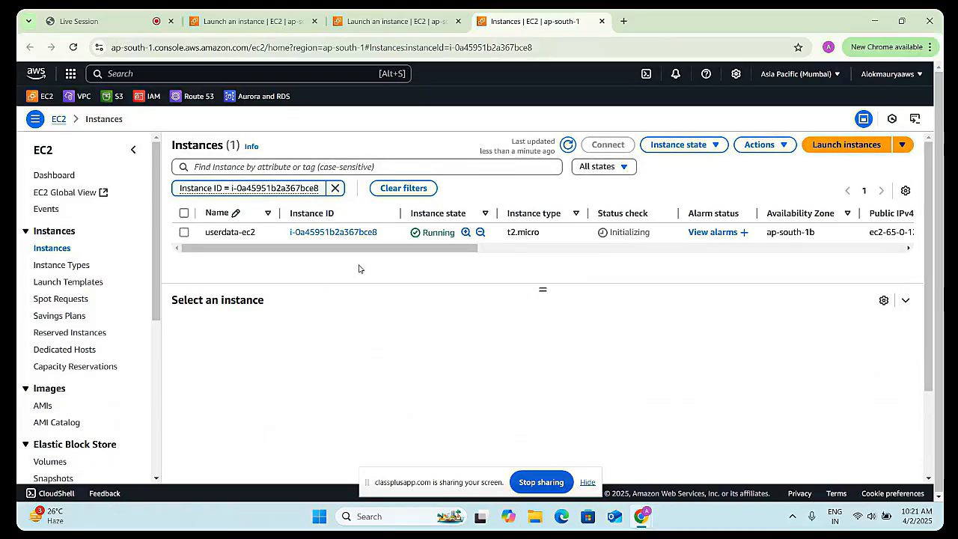
left_click(184, 233)
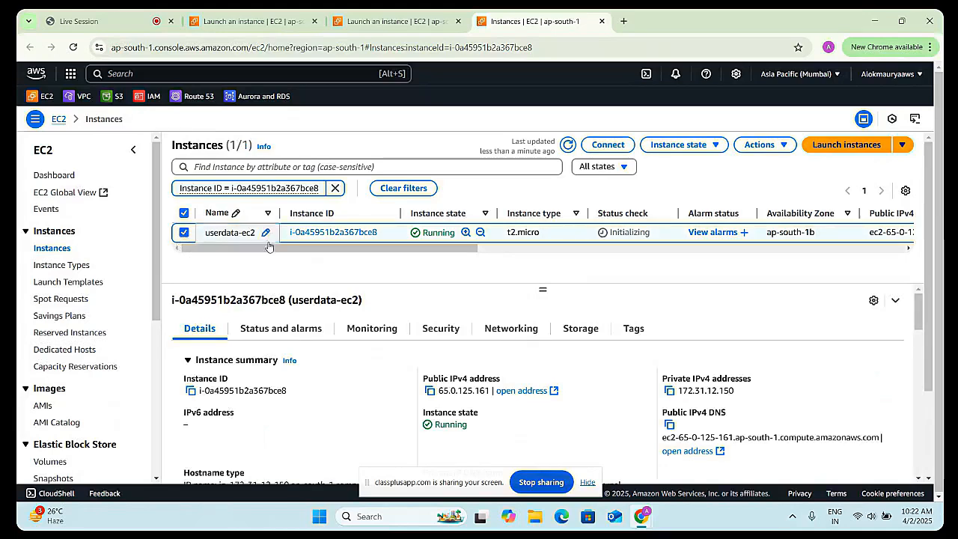
Step: Copy the public IPv4 address 65.0.125.161 and open a new browser tab
left_click(431, 391)
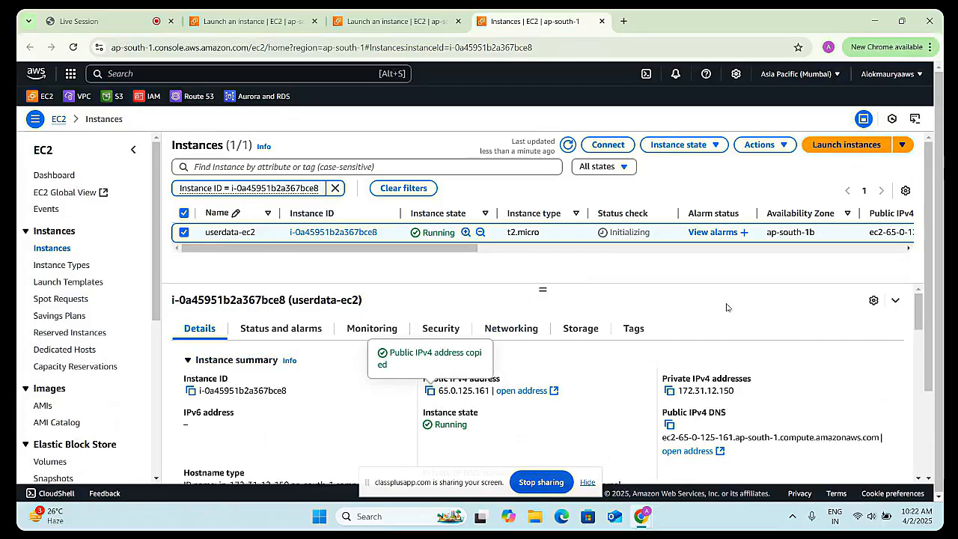
left_click(623, 23)
right_click(331, 42)
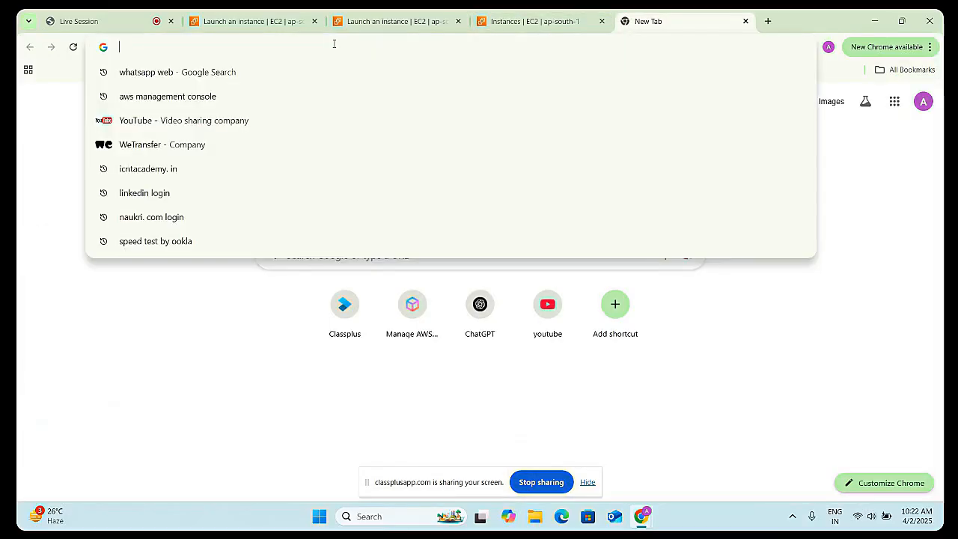
Step: Load 65.0.125.161 in the new tab, retrying, and check the EC2 Instances tab meanwhile
left_click(360, 152)
key("Return")
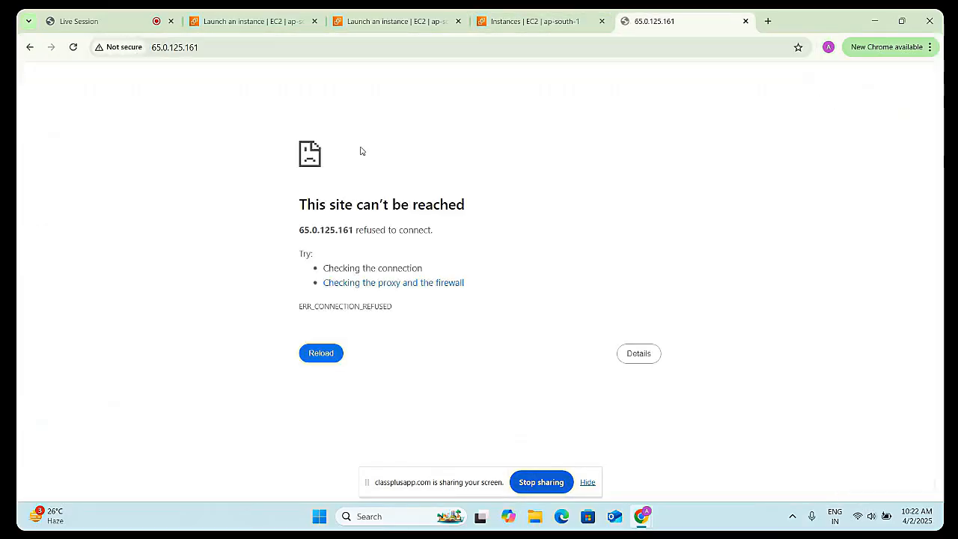
left_click(319, 358)
left_click(319, 362)
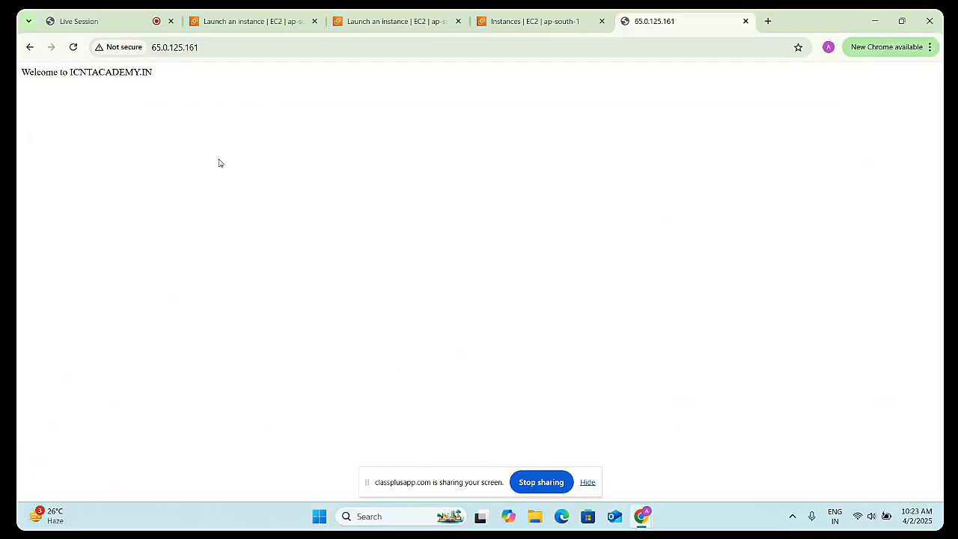
left_click(532, 21)
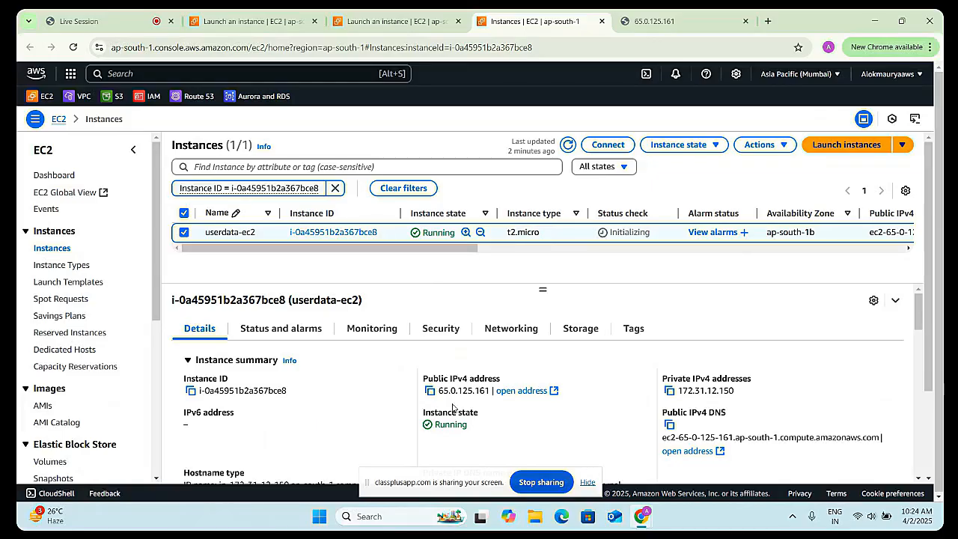
left_click(674, 21)
Step: Look over the open launch-success and instance-details tabs for both instances
left_click(509, 23)
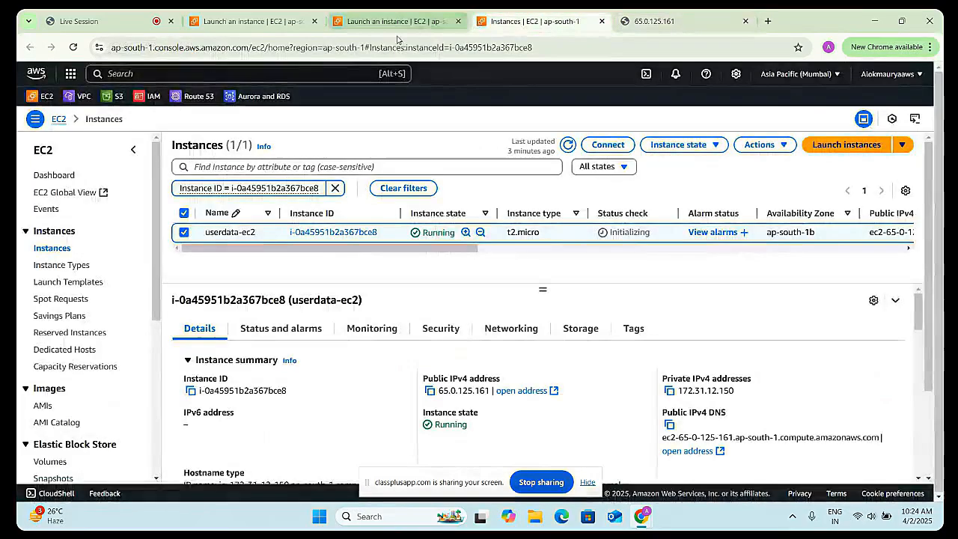
left_click(395, 22)
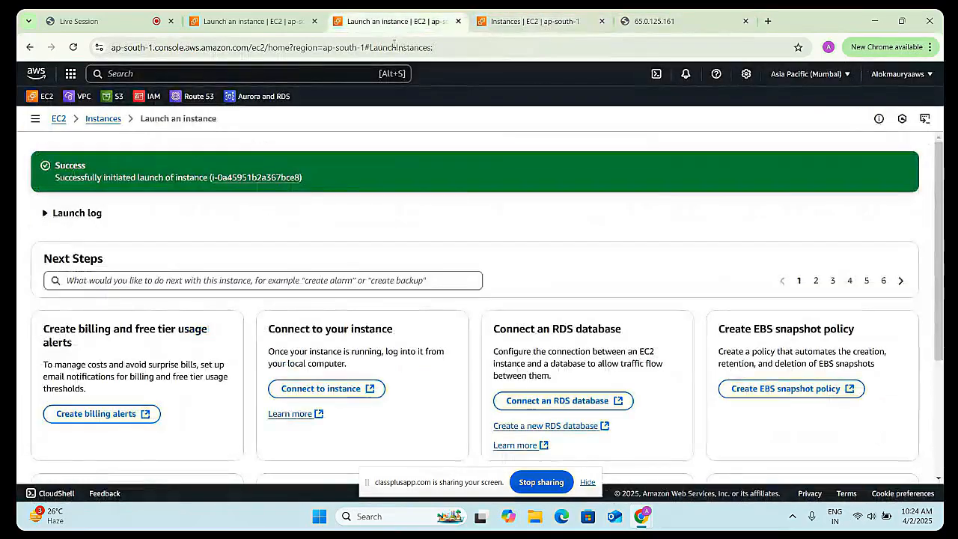
left_click(259, 21)
left_click(396, 21)
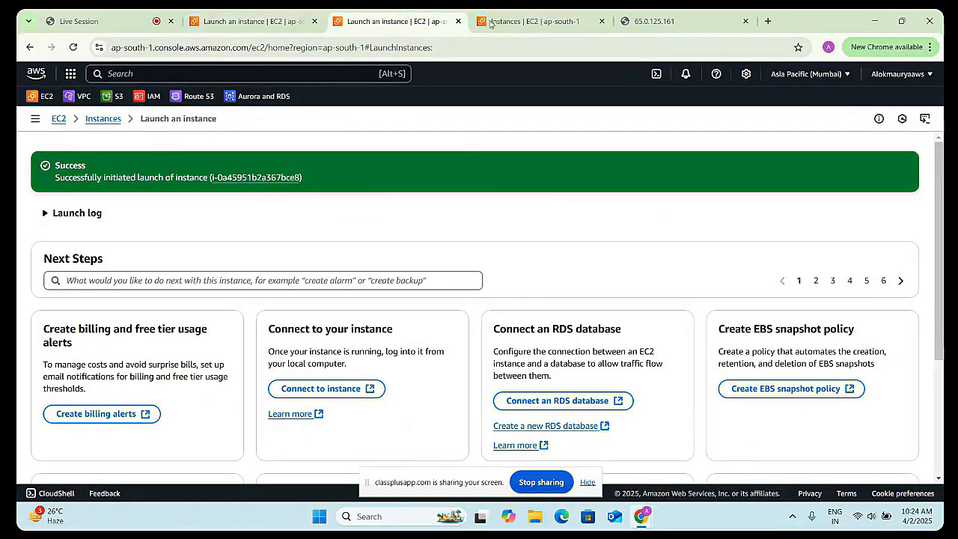
left_click(536, 20)
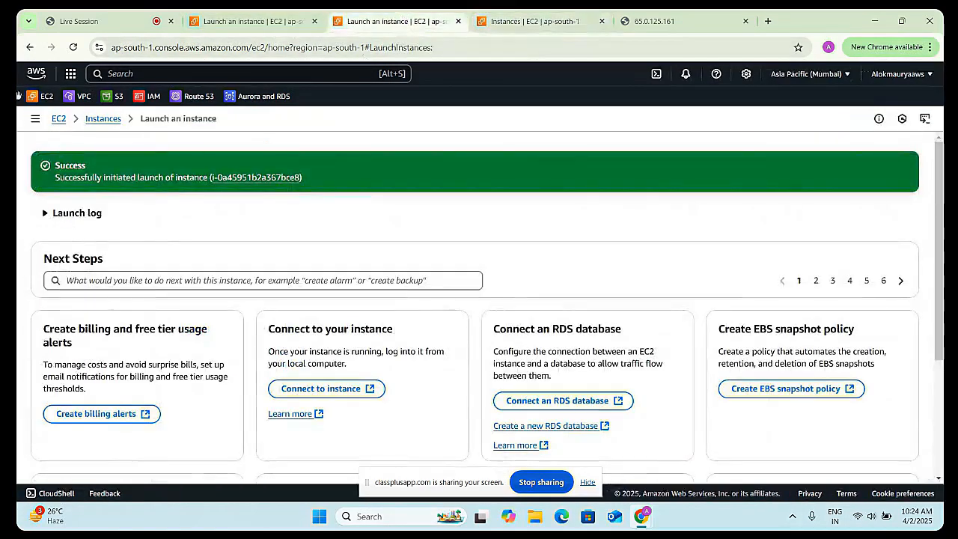
Step: Go back to the unfiltered Instances list, refresh it, and select my-first-web
left_click(29, 48)
left_click(23, 50)
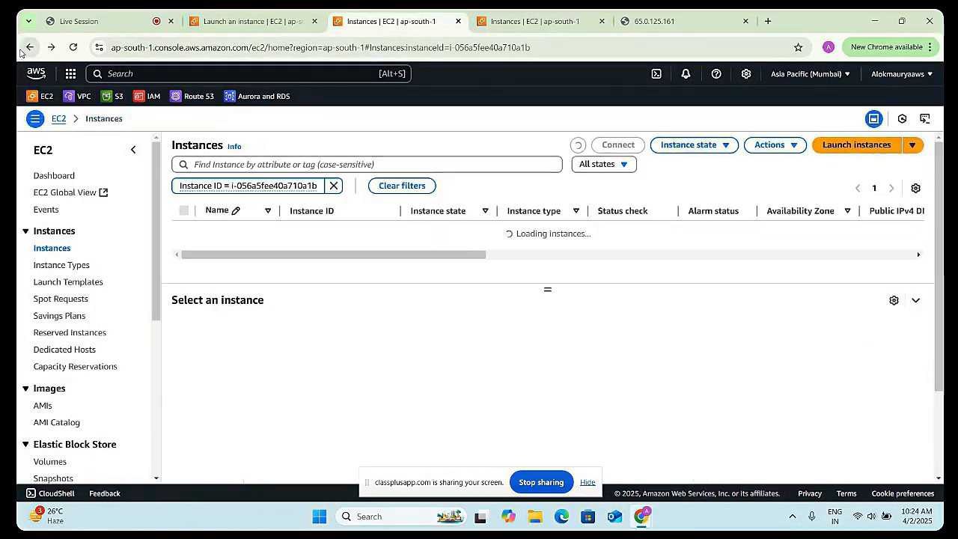
left_click(22, 50)
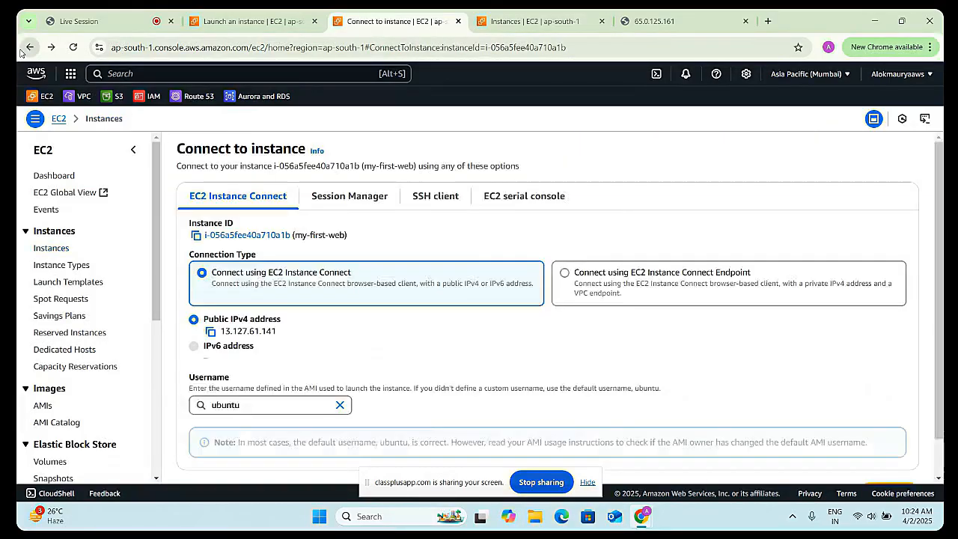
left_click(24, 48)
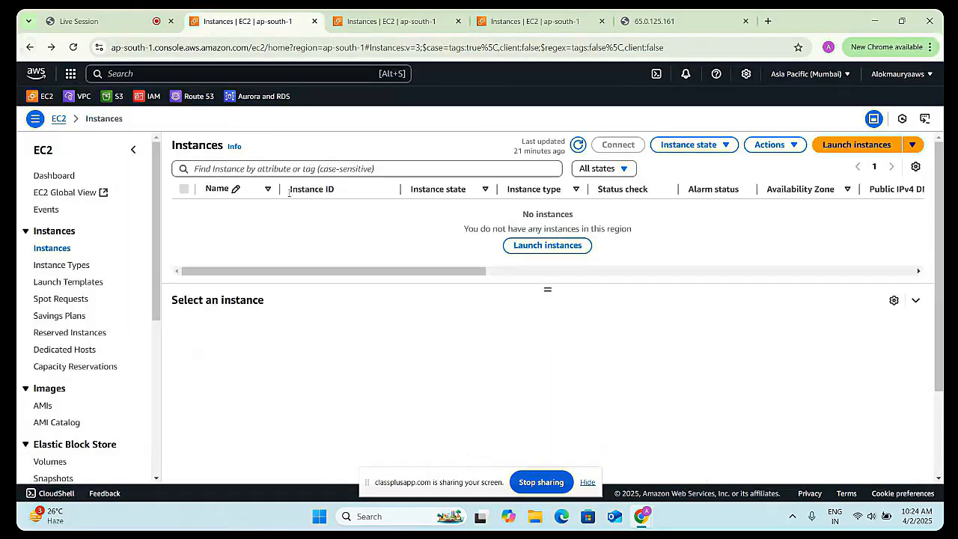
left_click(578, 146)
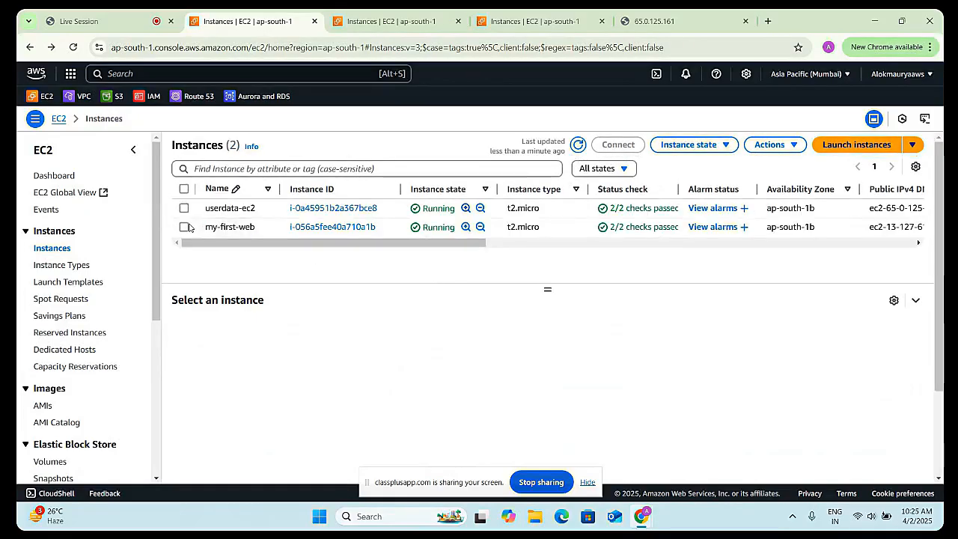
left_click(185, 227)
left_click(663, 147)
Step: Terminate my-first-web, then select userdata-ec2 as well and terminate both instances
left_click(680, 235)
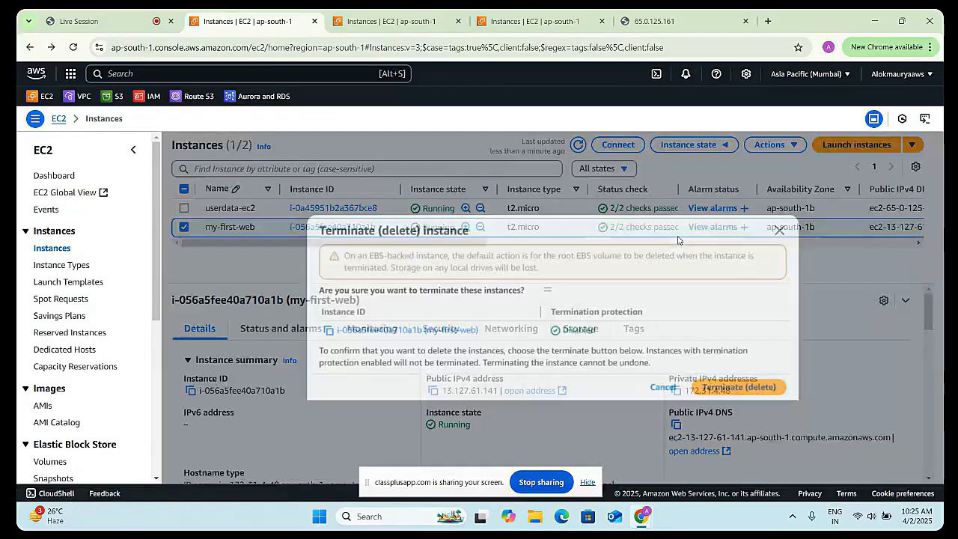
left_click(739, 387)
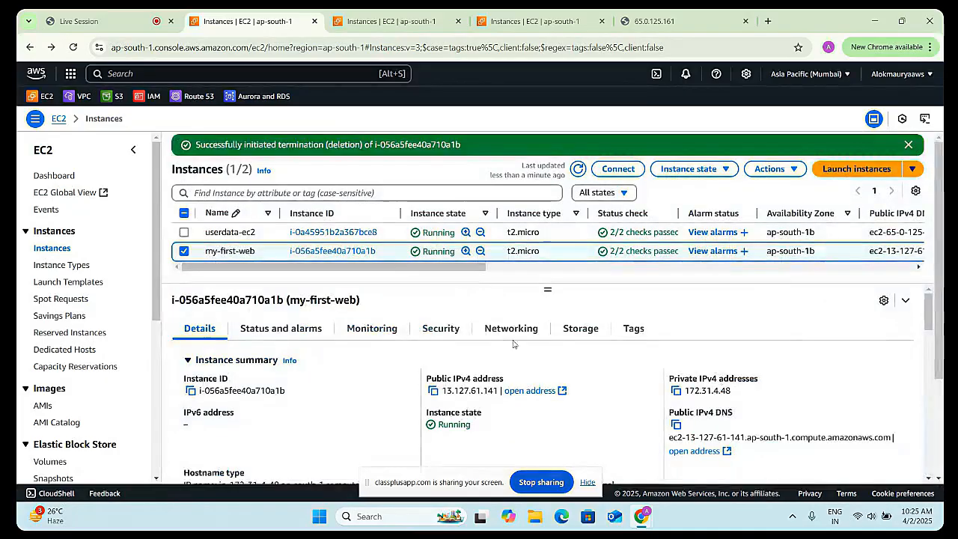
left_click(184, 233)
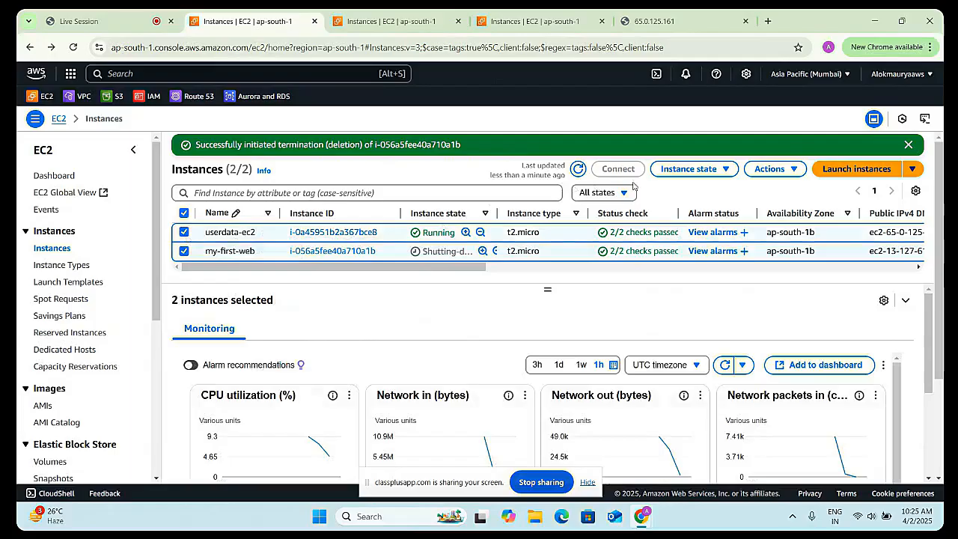
left_click(688, 168)
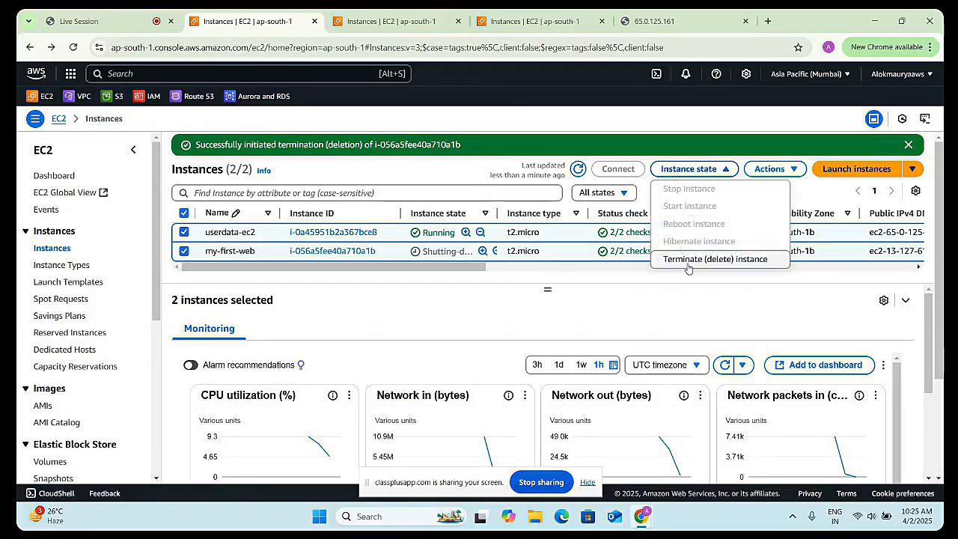
left_click(687, 259)
left_click(664, 394)
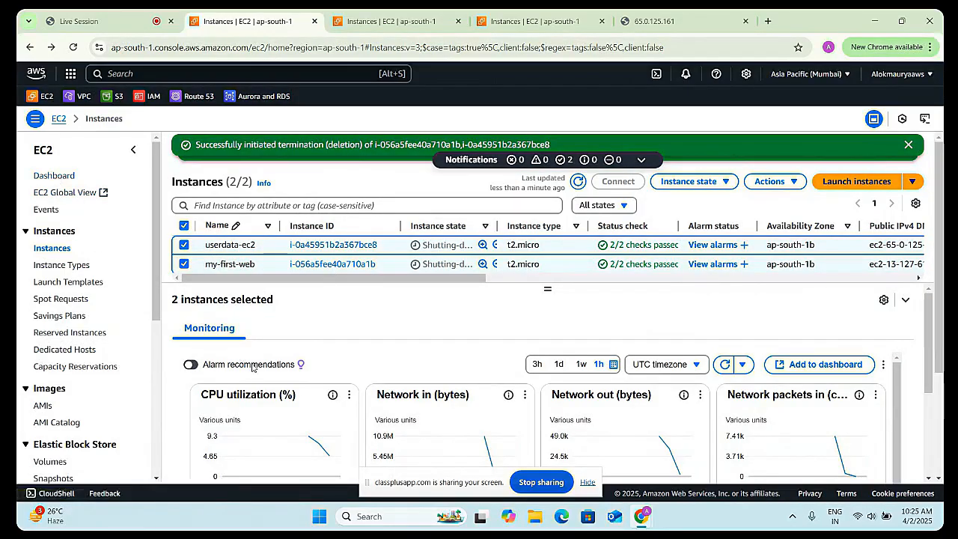
Step: Scroll through the Monitoring charts and refresh the Instances list twice to update states
scroll(303, 361, "down", 1)
scroll(303, 361, "down", 1)
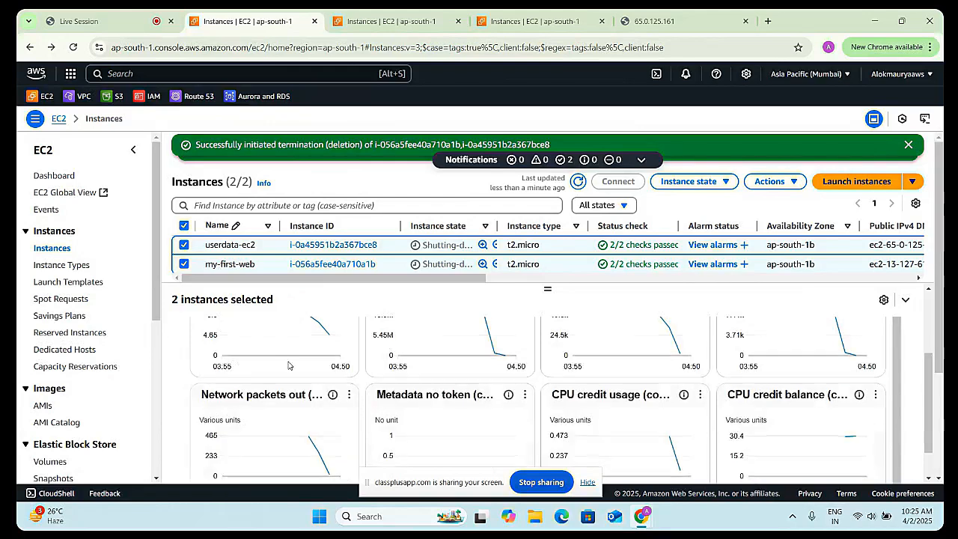
scroll(283, 367, "up", 1)
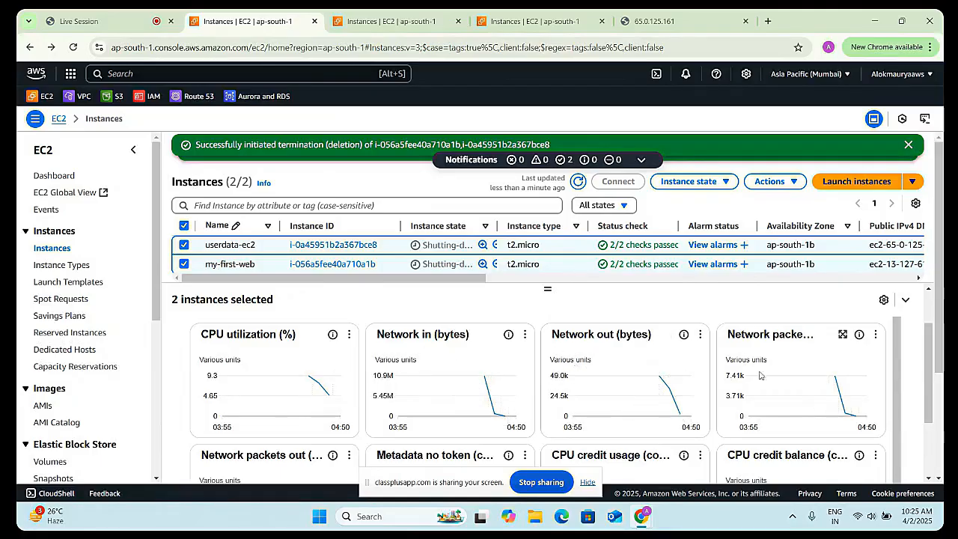
scroll(361, 446, "down", 1)
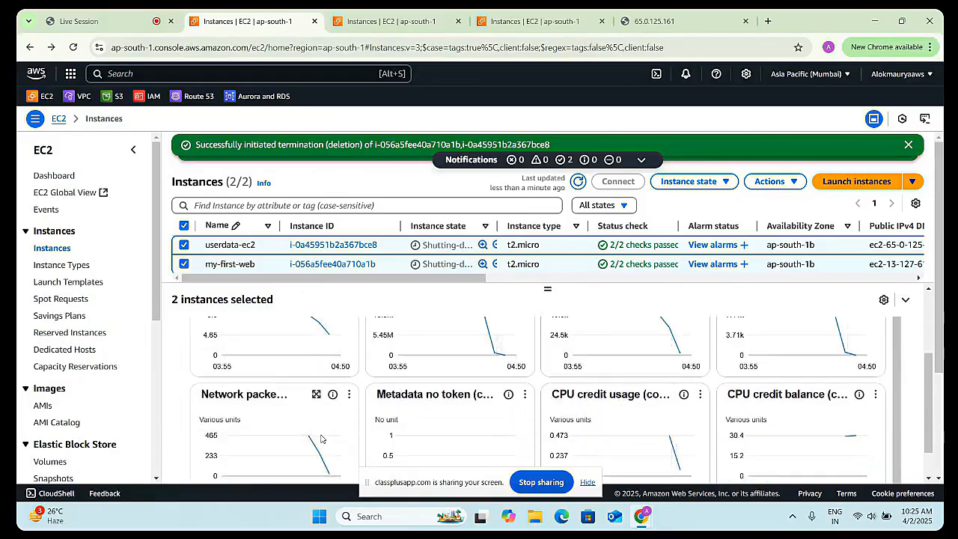
scroll(375, 427, "down", 3)
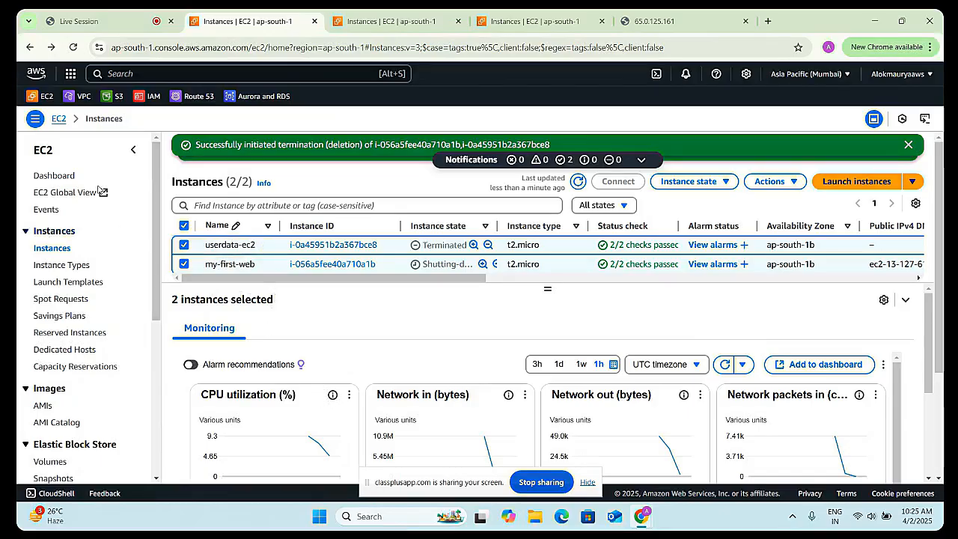
left_click(578, 182)
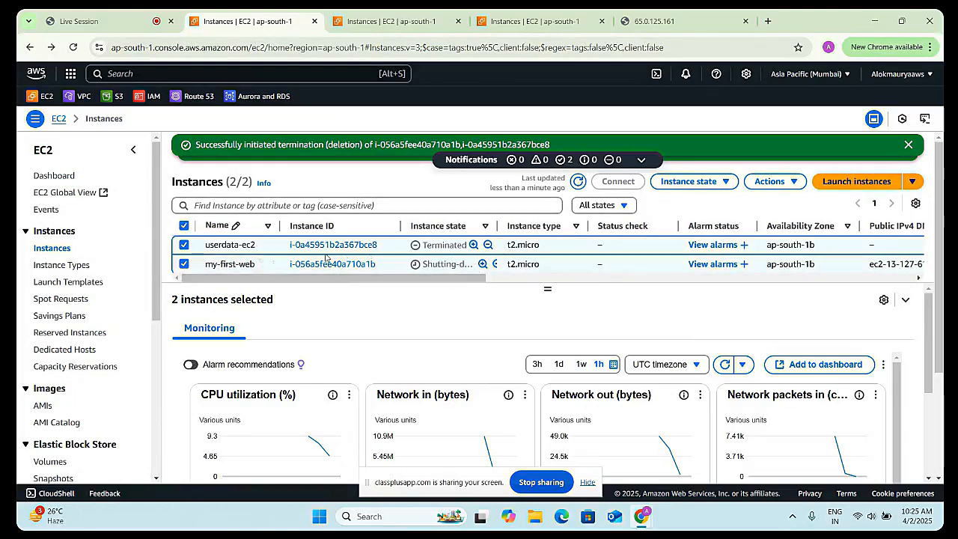
left_click(578, 181)
Step: Check the EC2 Dashboard resource counts, view the Instances list, then return to the Dashboard
left_click(54, 176)
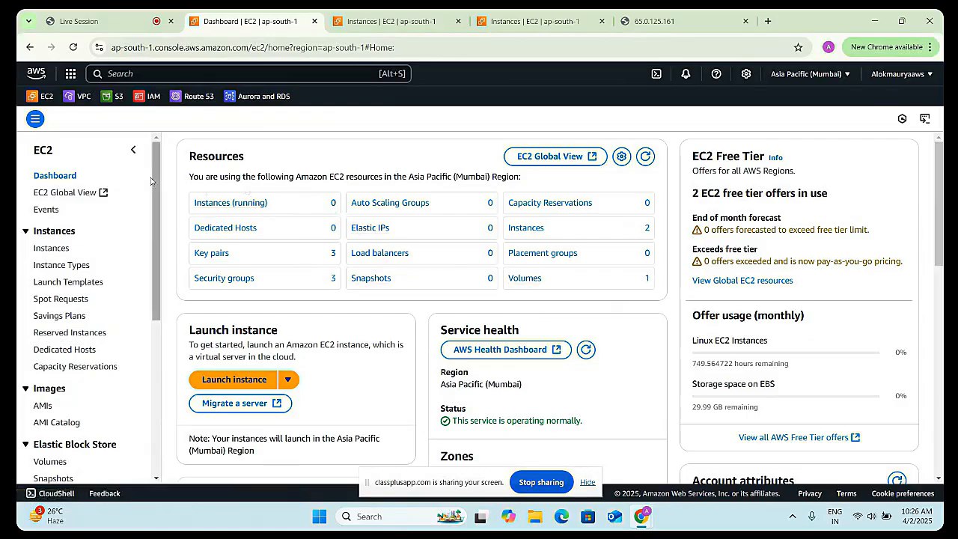
left_click(63, 253)
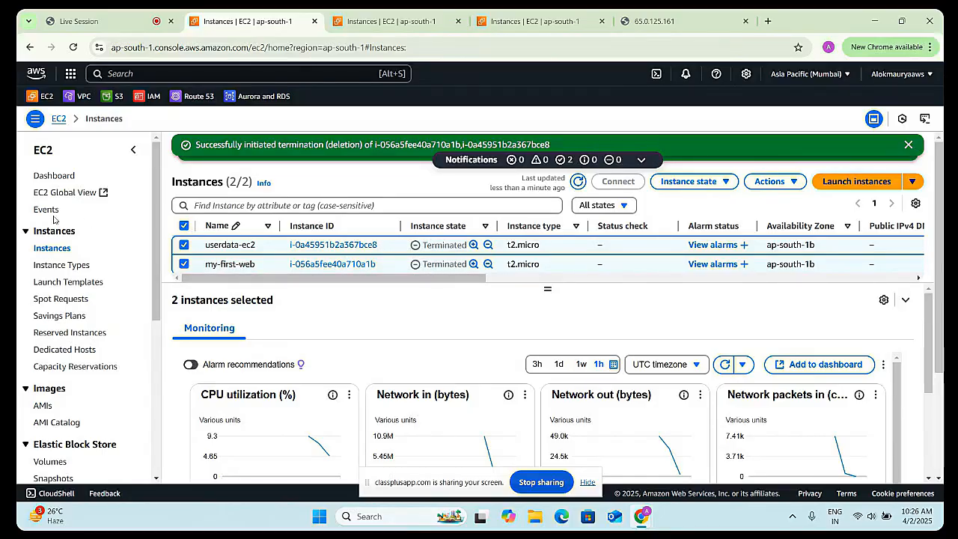
left_click(53, 178)
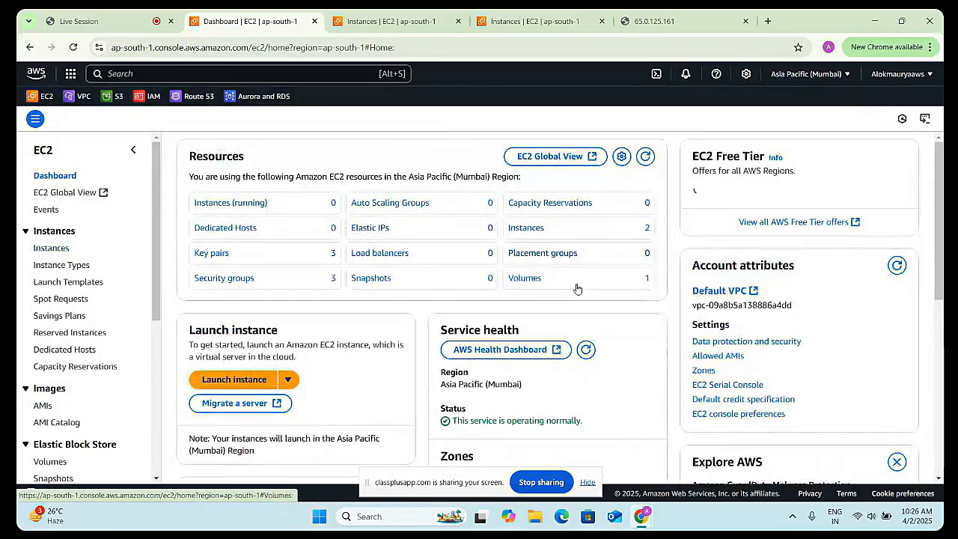
left_click(73, 47)
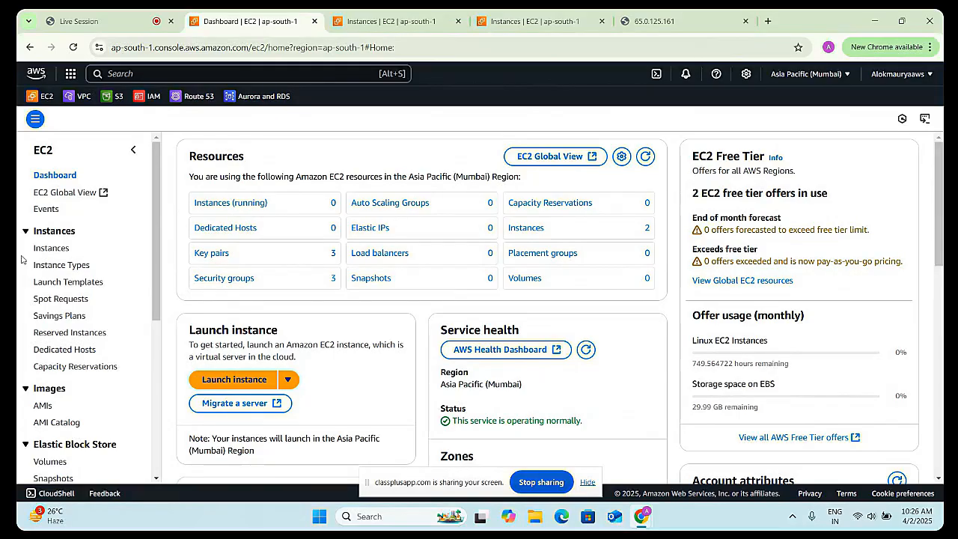
left_click(60, 248)
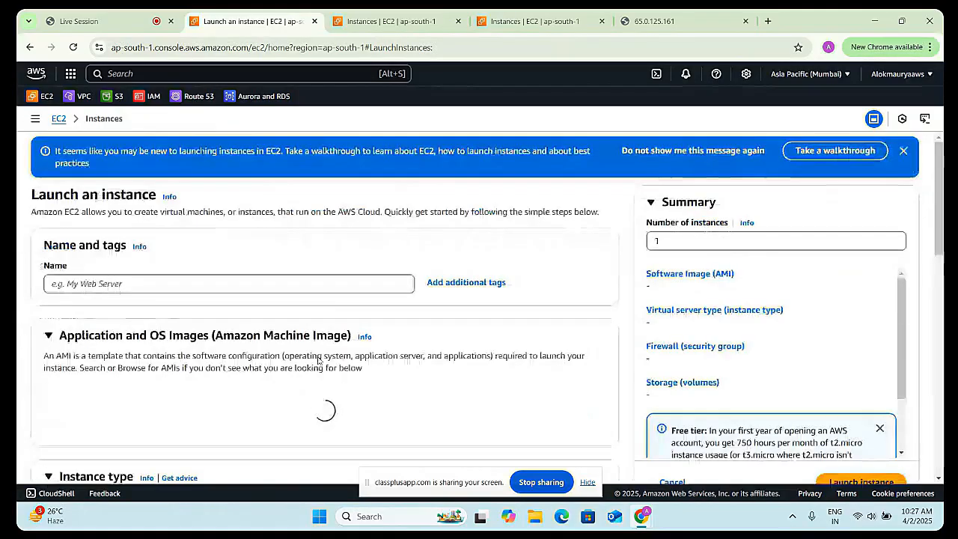
Step: Scroll the new launch form down to the Configure storage section
scroll(272, 342, "down", 10)
scroll(156, 360, "down", 4)
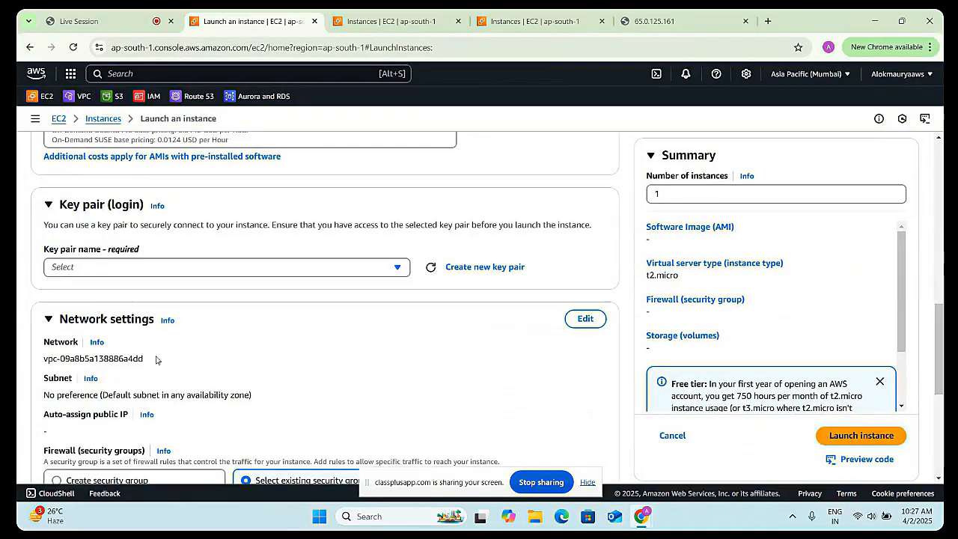
scroll(159, 357, "up", 4)
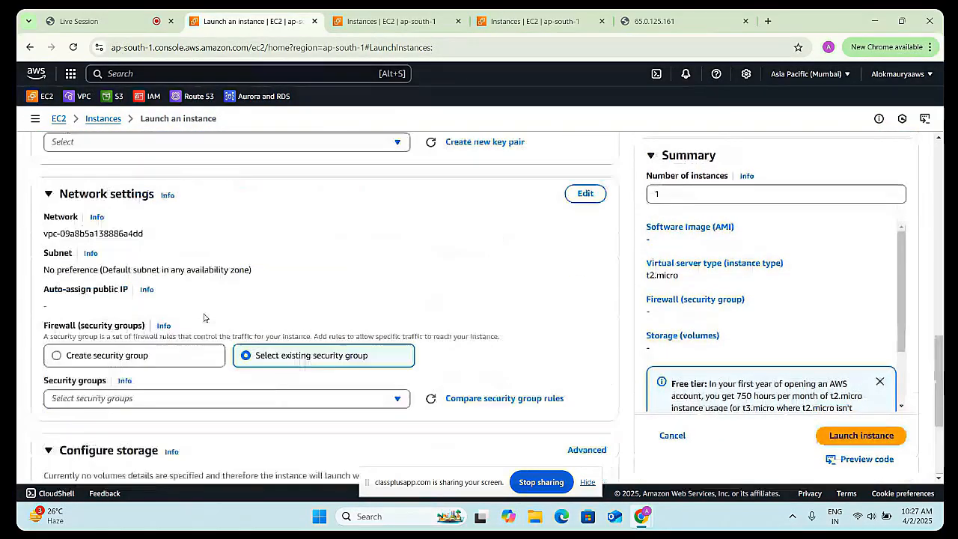
scroll(167, 318, "up", 6)
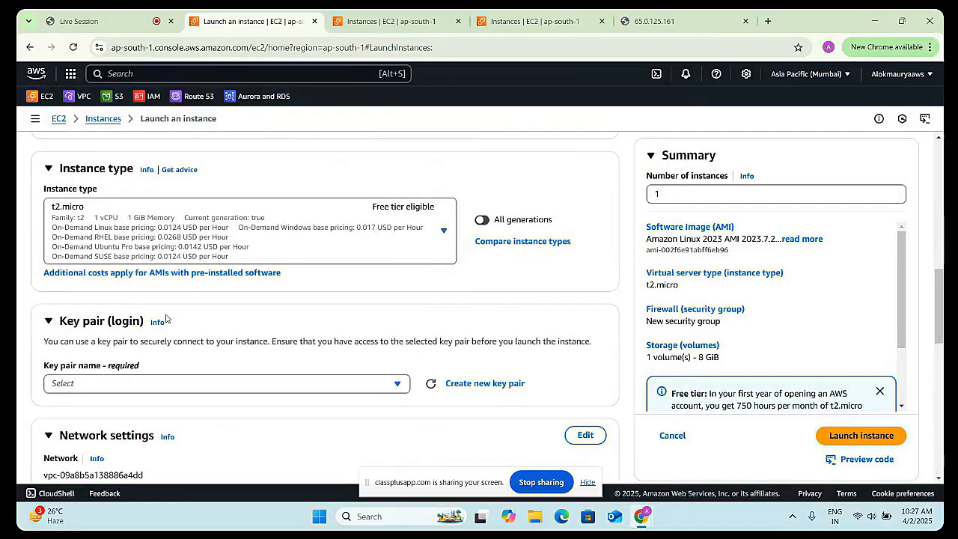
scroll(172, 316, "down", 8)
scroll(176, 314, "down", 4)
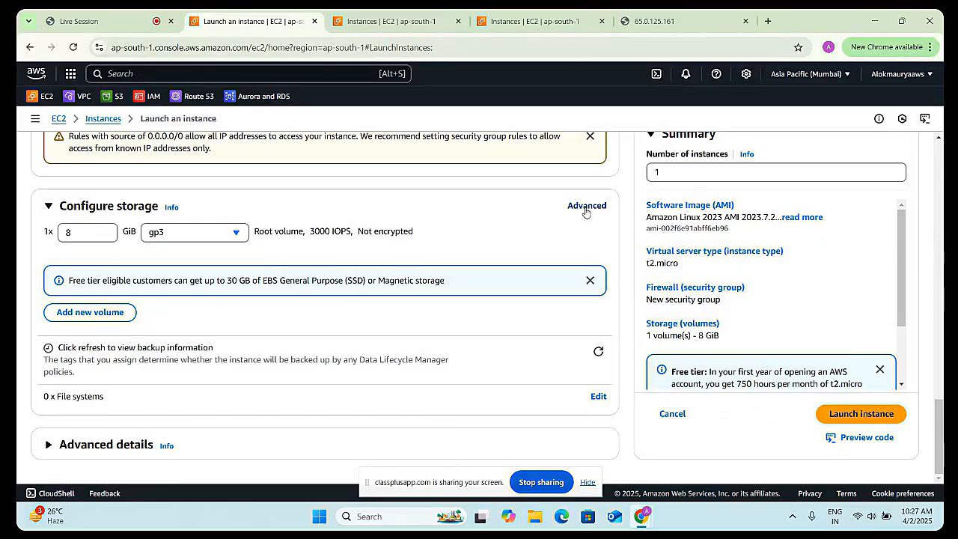
Step: Expand the root volume's advanced storage settings and leave Delete on termination at Yes
left_click(586, 206)
scroll(311, 310, "down", 1)
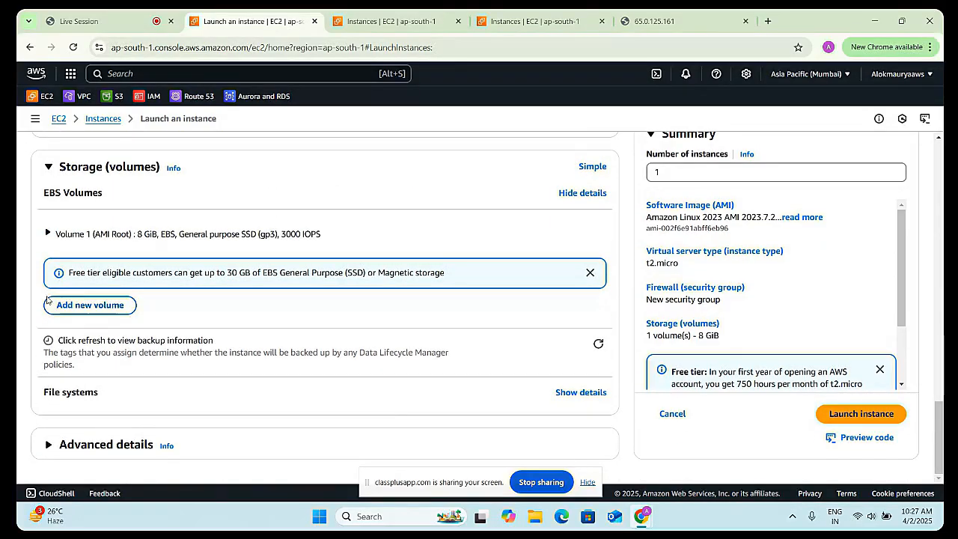
left_click(47, 235)
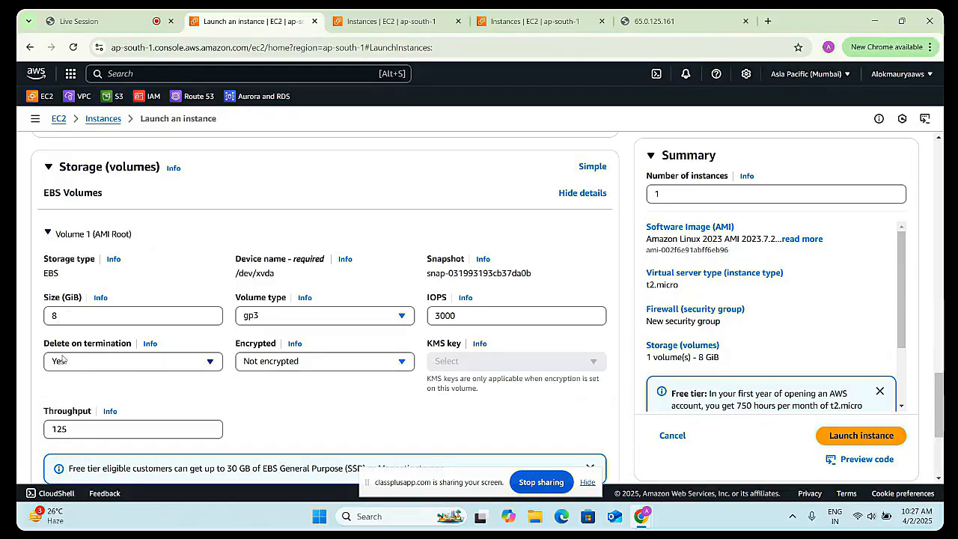
left_click(193, 367)
left_click(294, 394)
left_click(190, 367)
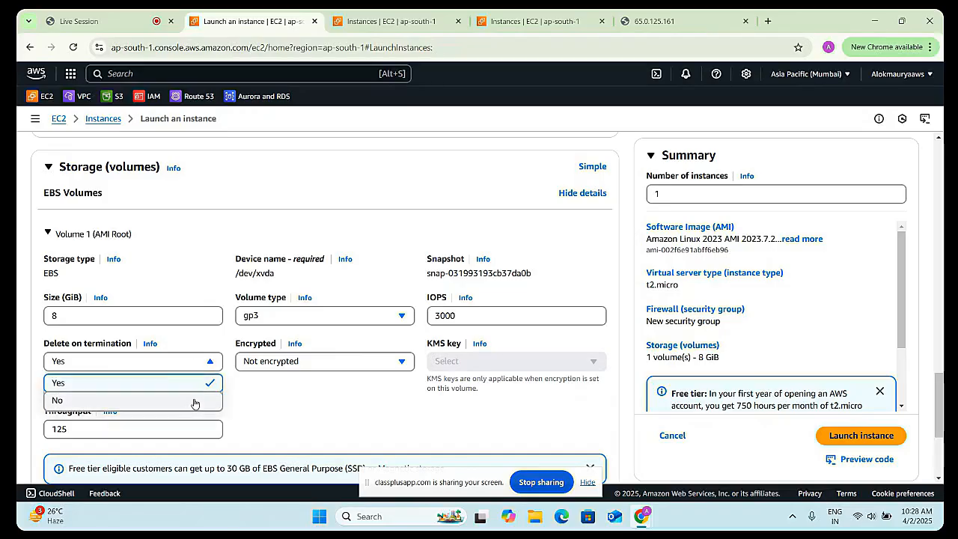
left_click(261, 423)
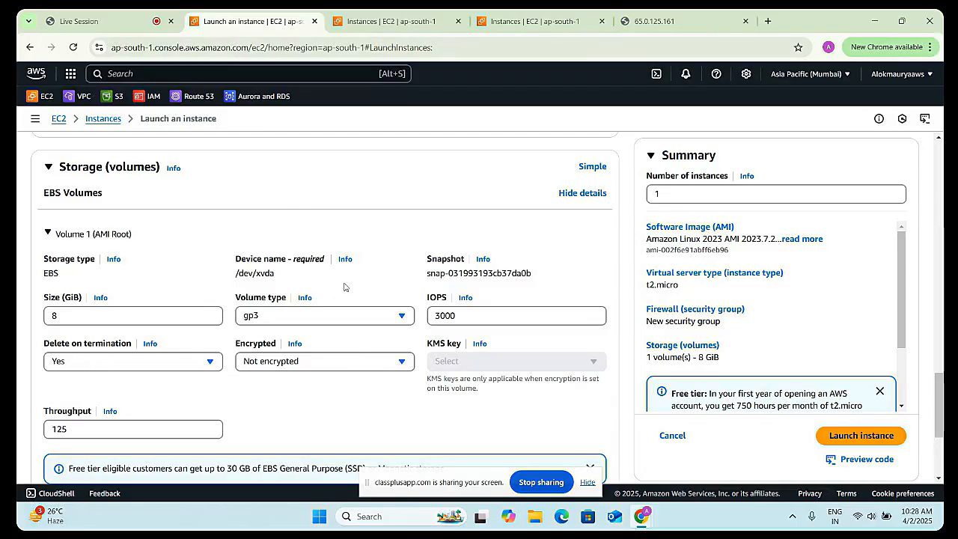
Step: Leave the launch wizard and return to the EC2 Instances list
scroll(329, 300, "up", 2)
left_click(22, 51)
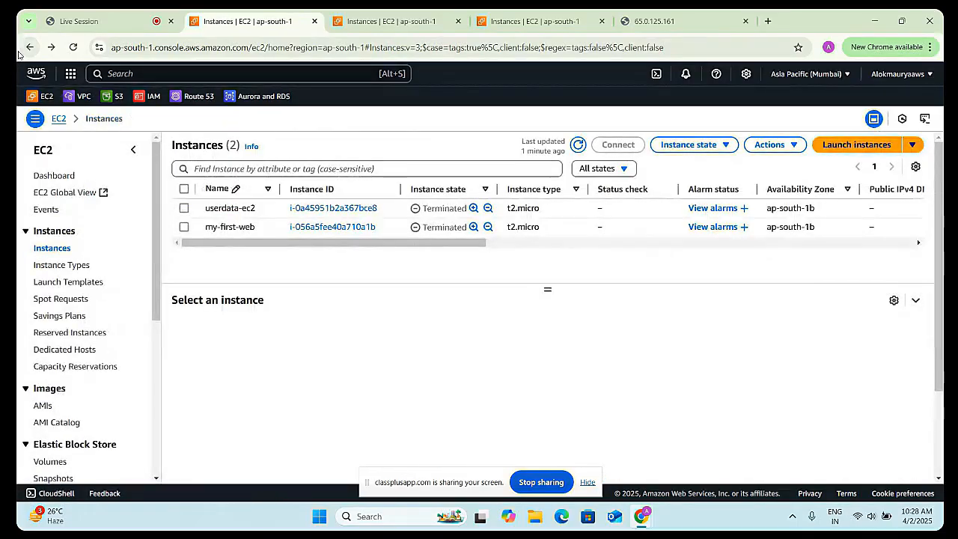
left_click(21, 53)
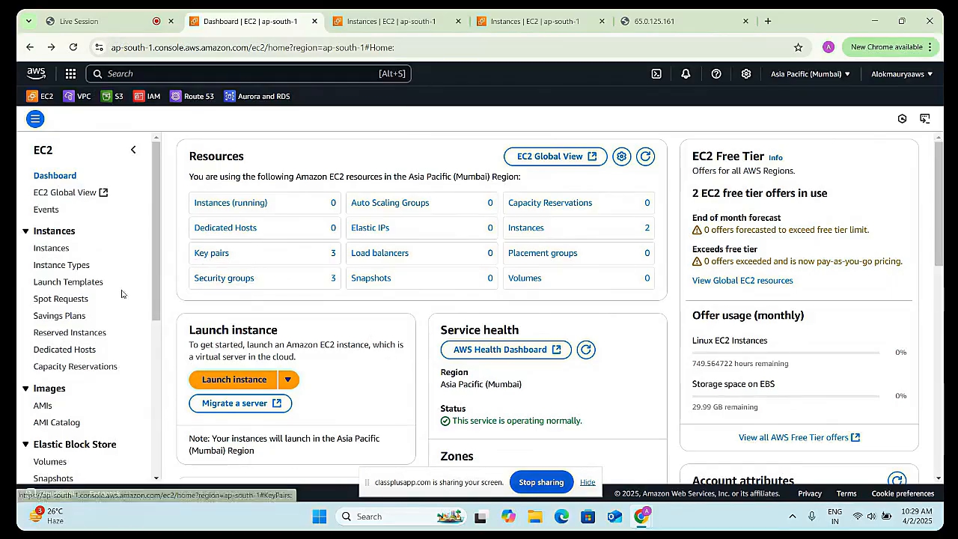
Step: Open the Instance Types catalogue from the EC2 sidebar
left_click(66, 268)
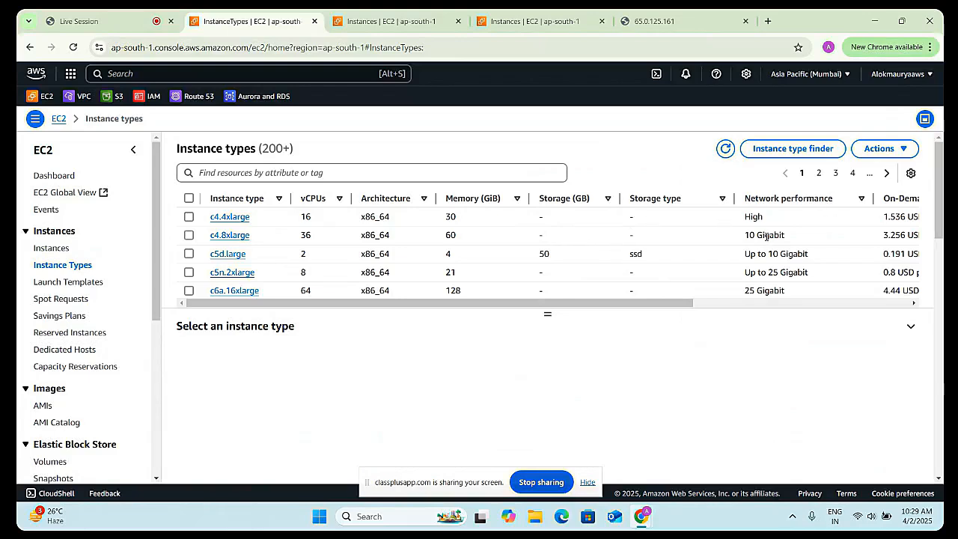
Step: Browse the Instance types table, go back to the Dashboard, and reopen the catalogue
left_click_drag(661, 304, 736, 302)
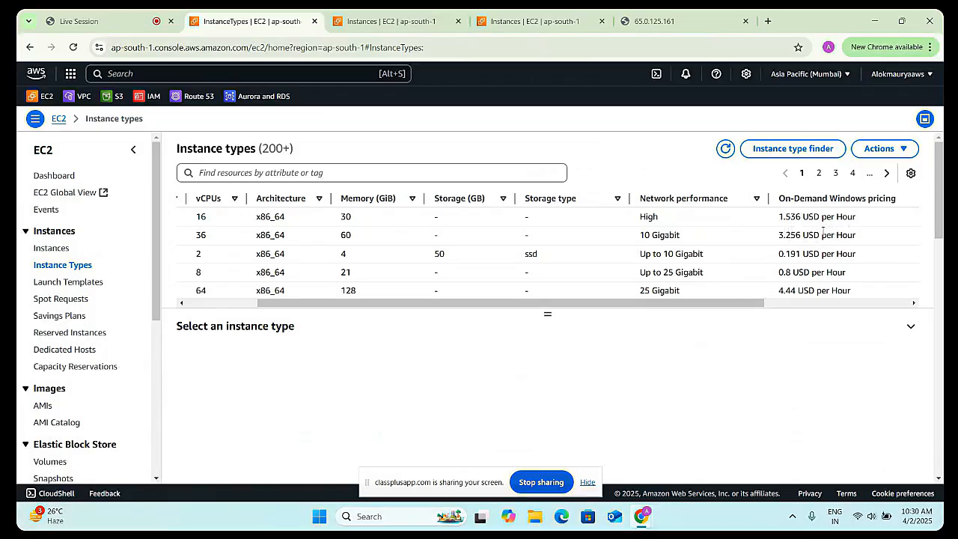
scroll(621, 280, "down", 2)
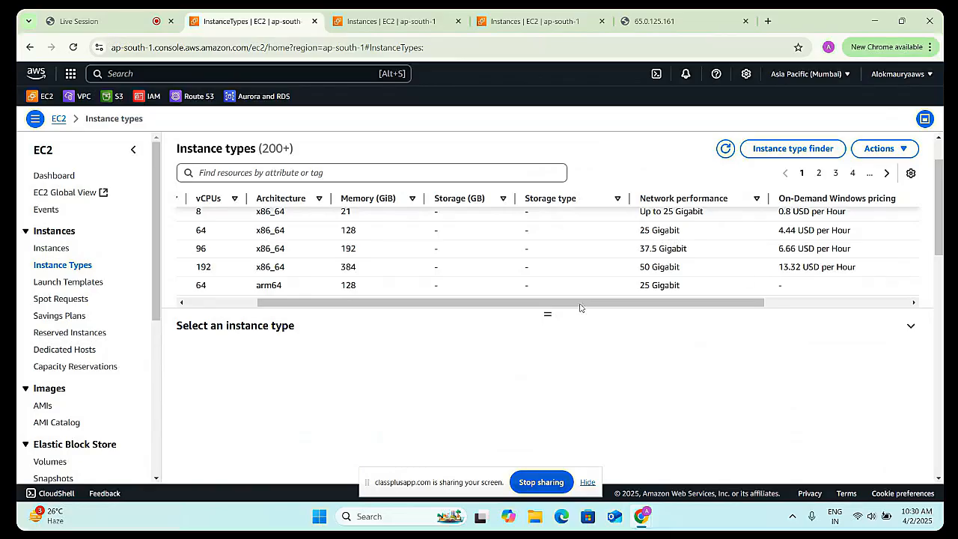
scroll(293, 268, "down", 5)
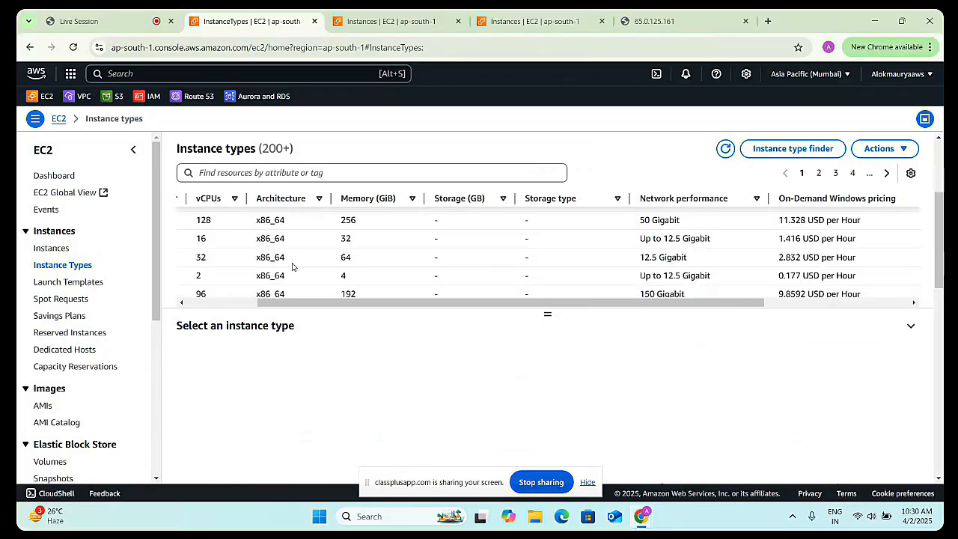
scroll(293, 268, "down", 1)
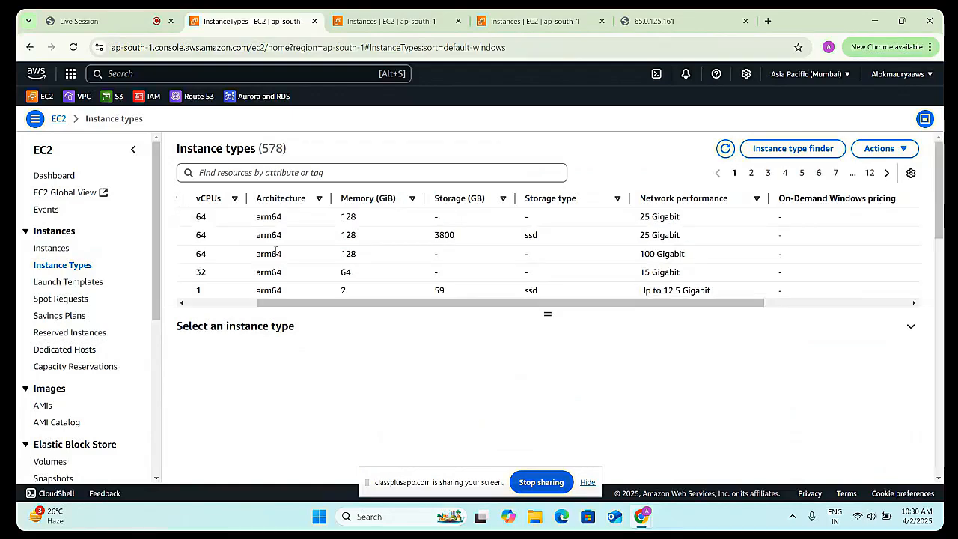
left_click(30, 47)
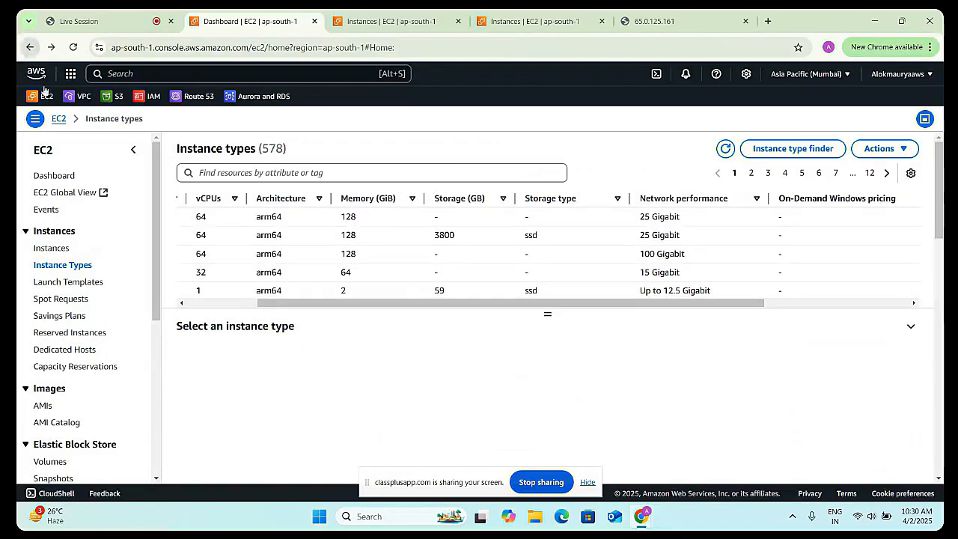
left_click(61, 269)
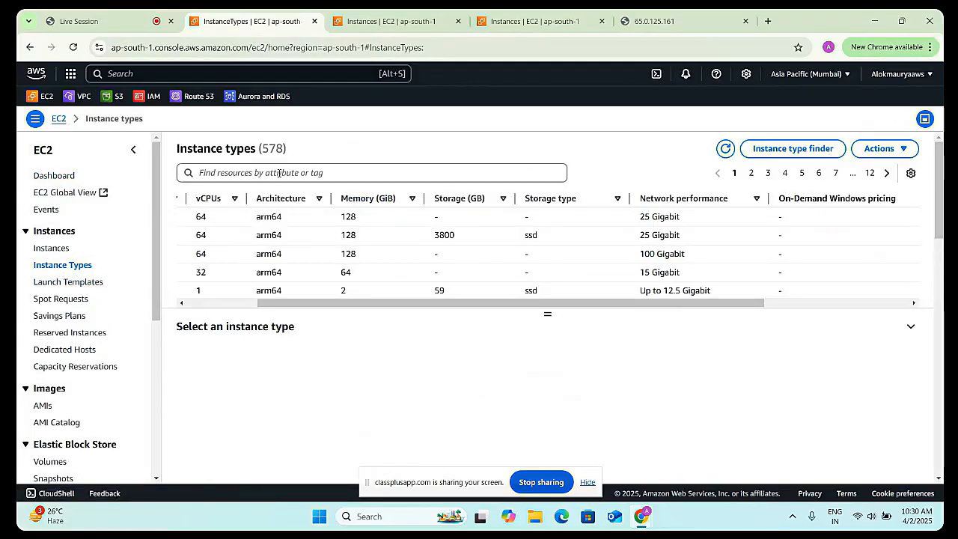
left_click(284, 173)
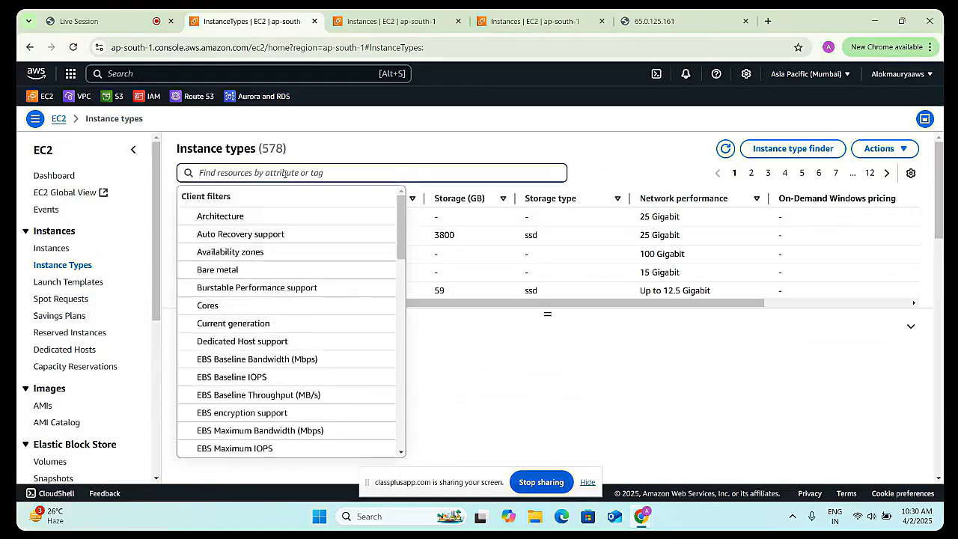
Step: Filter instance types to Free Trial available = true, leaving only t4g.small, then return to the Dashboard
scroll(257, 370, "down", 5)
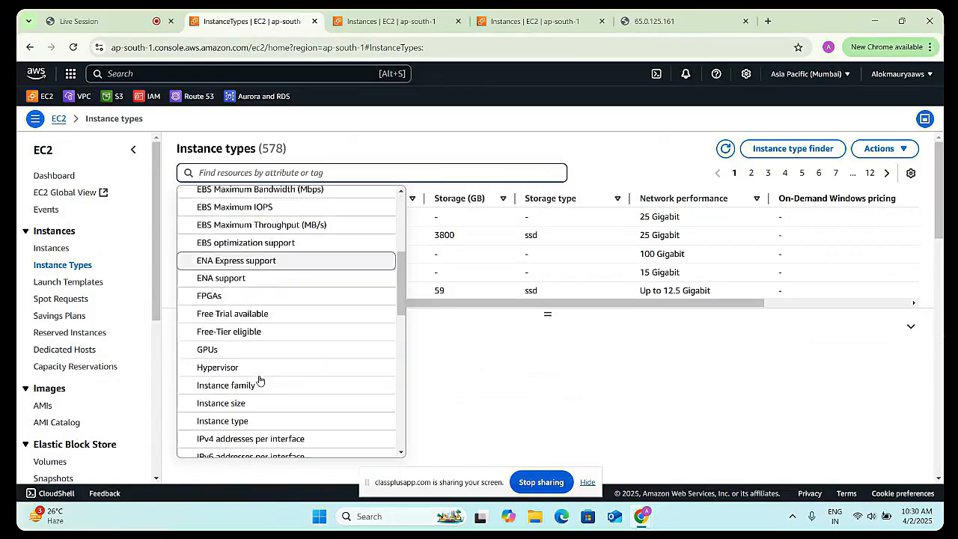
left_click(247, 314)
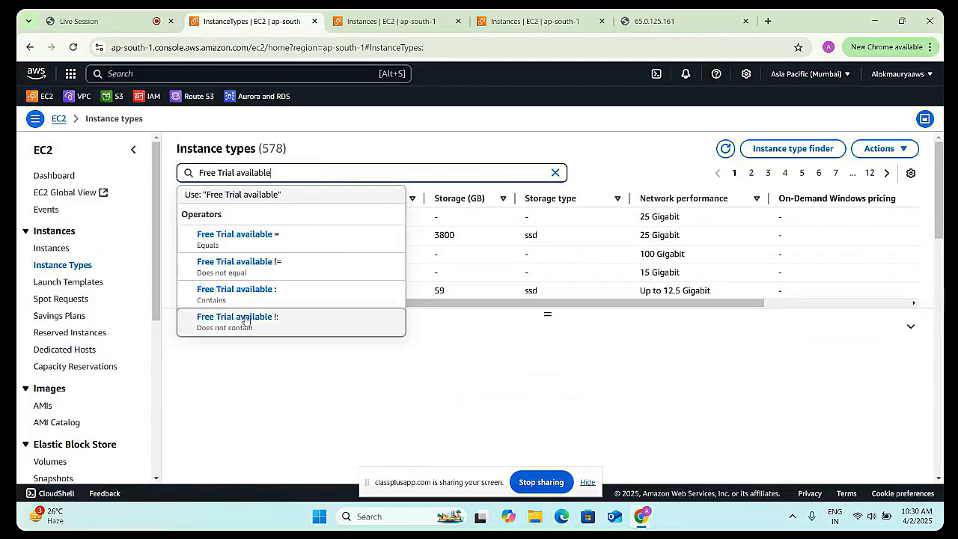
left_click(247, 239)
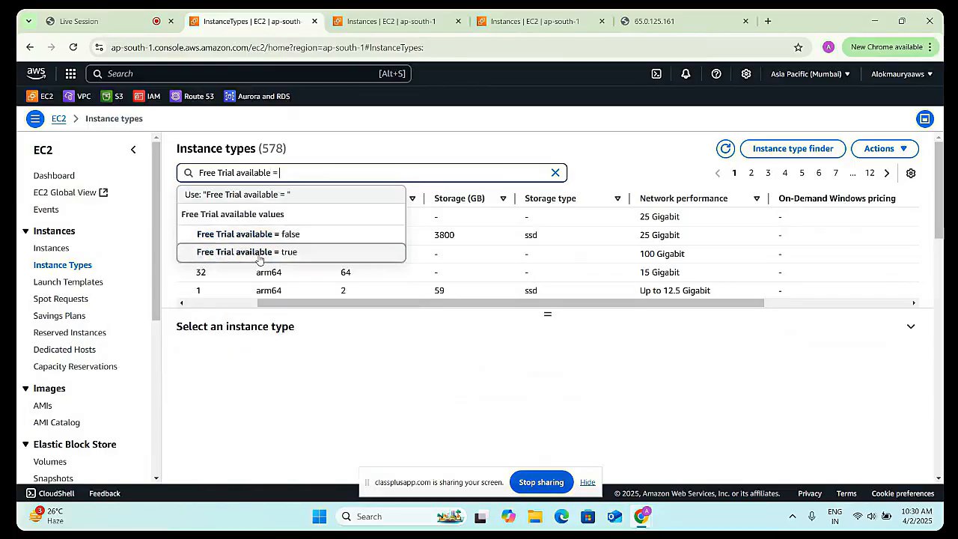
left_click(257, 252)
left_click_drag(289, 267, 194, 273)
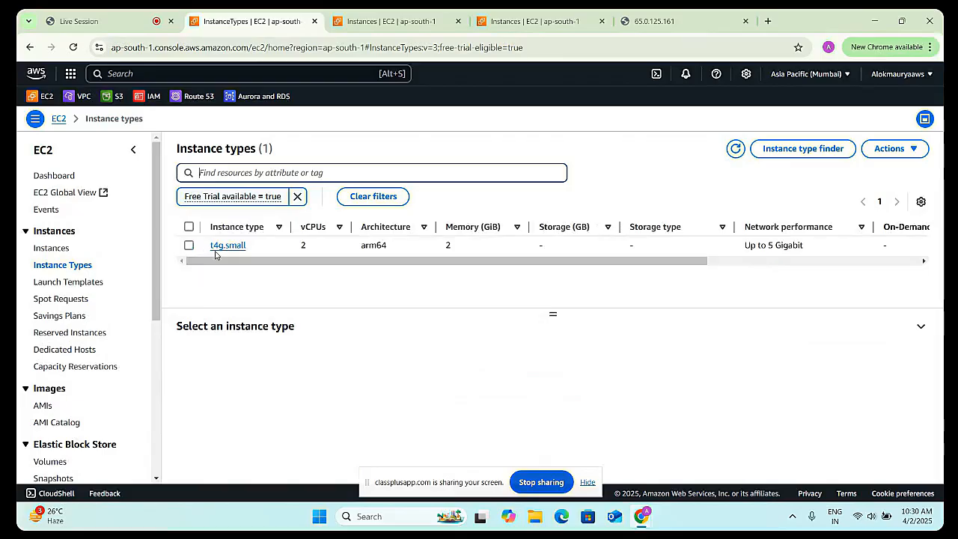
left_click_drag(281, 262, 225, 262)
left_click(29, 48)
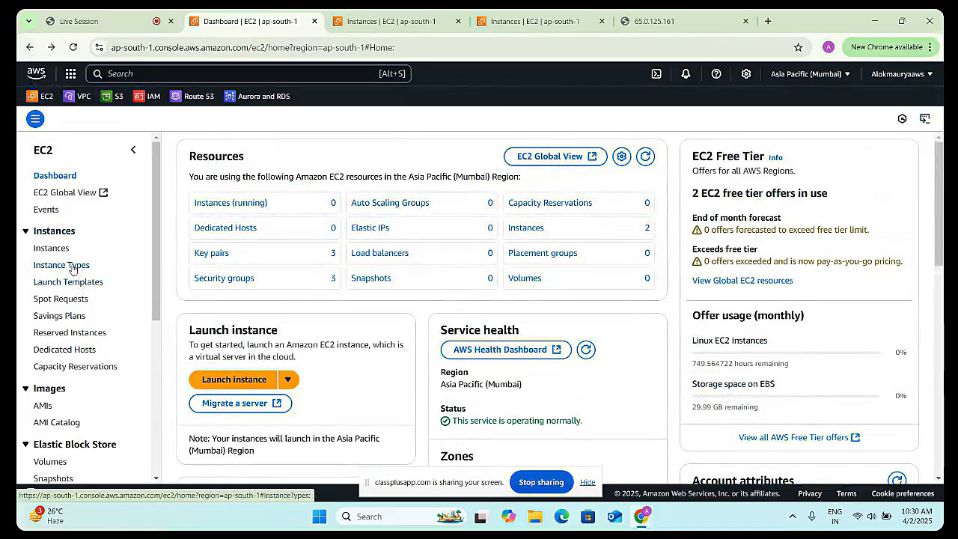
Step: Reopen Instance types, peek at the Instance type finder and Instances, then return to the filtered list
left_click(72, 267)
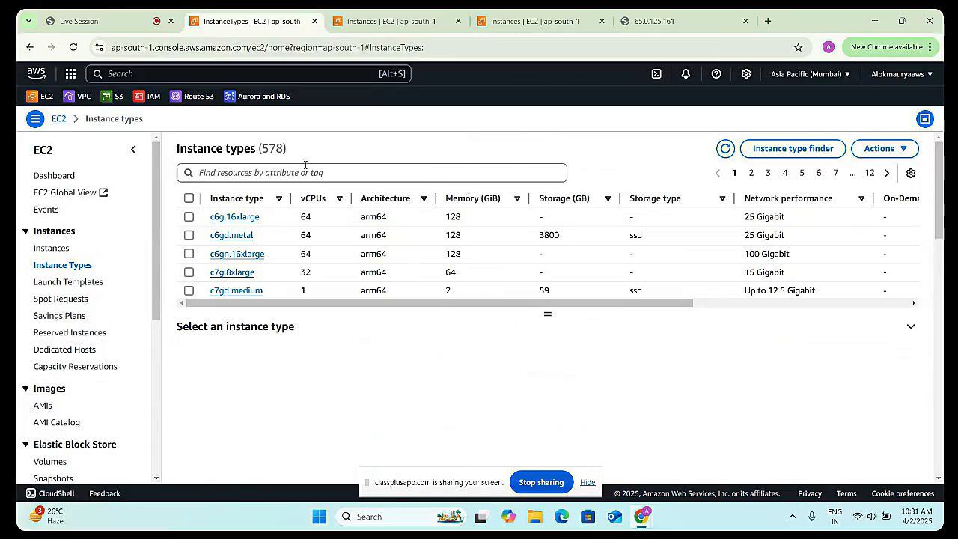
left_click(771, 149)
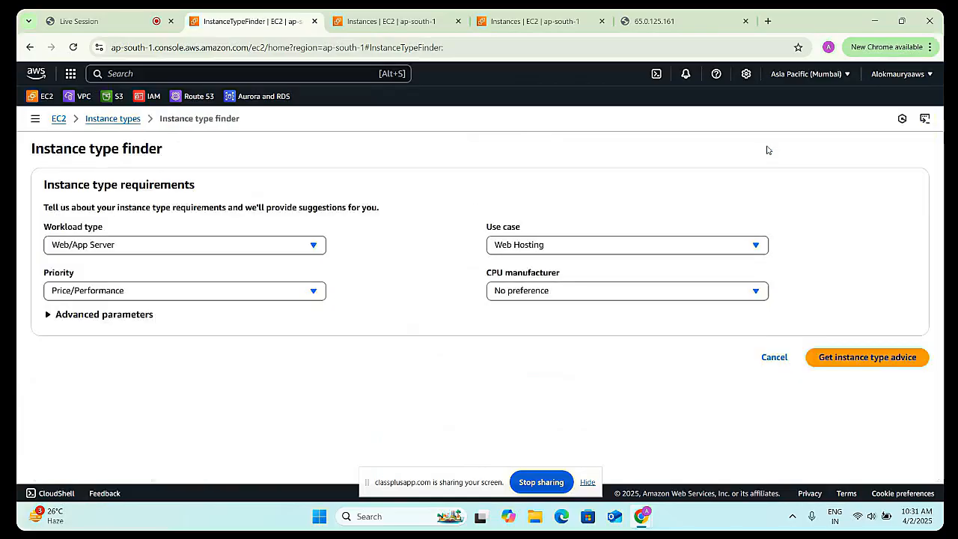
left_click(30, 47)
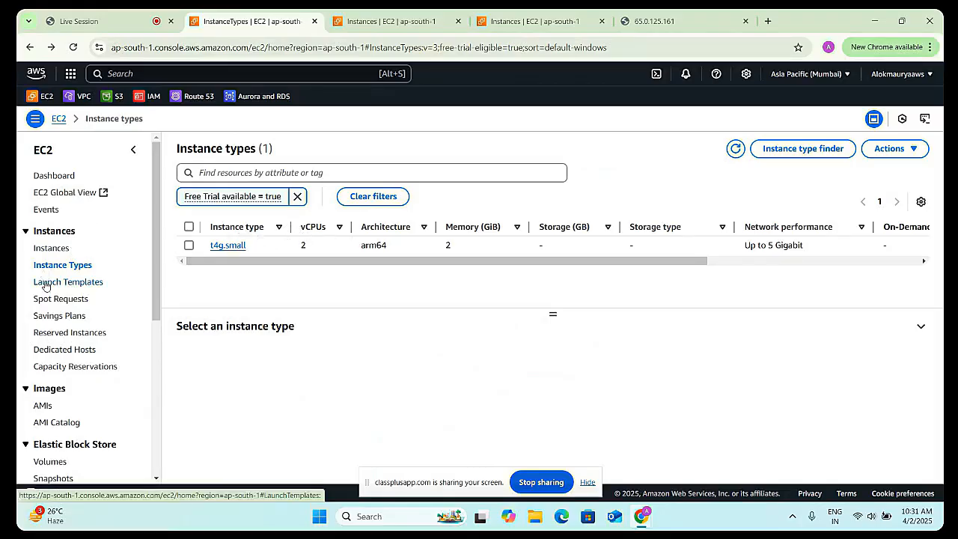
left_click(51, 248)
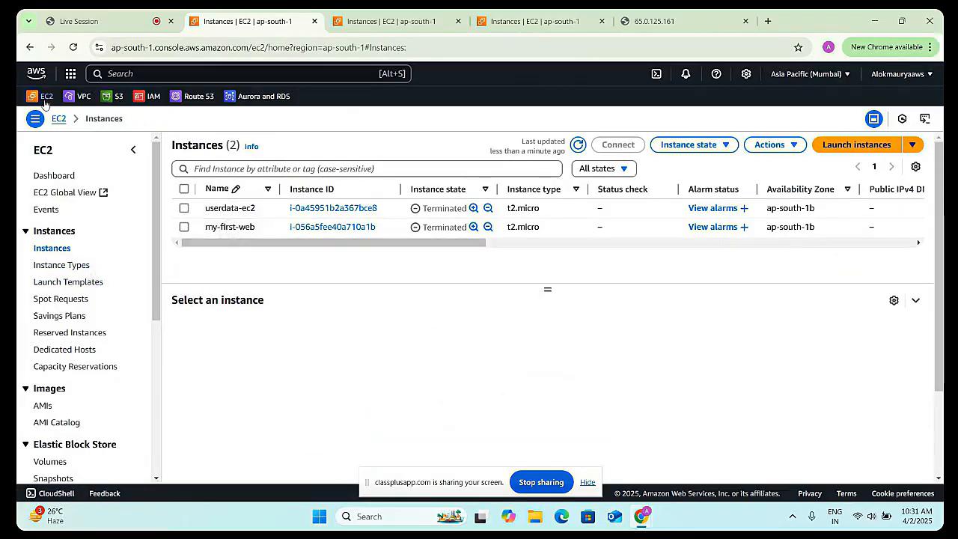
left_click(29, 48)
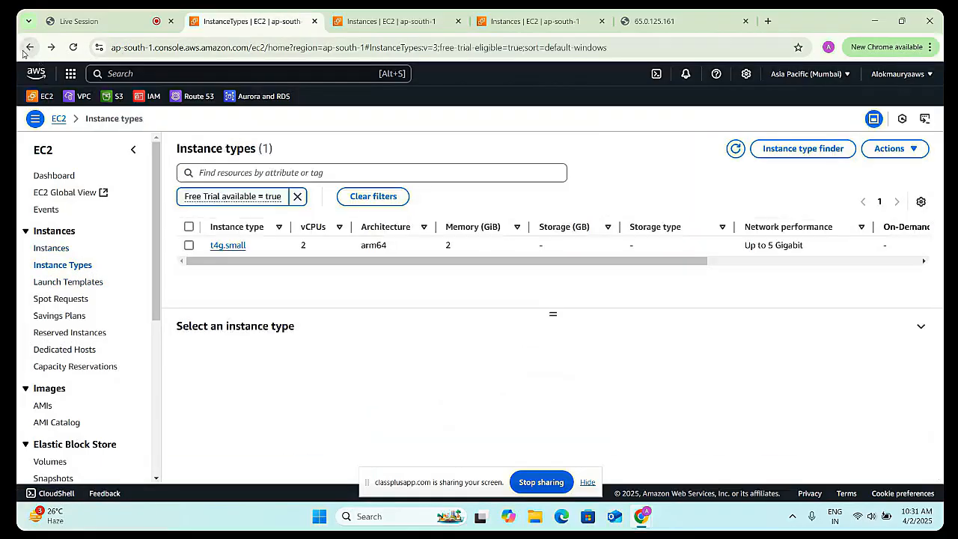
Step: Return to the EC2 Dashboard with 3 key pairs, 3 security groups, 0 volumes, and scroll the sidebar
left_click(27, 48)
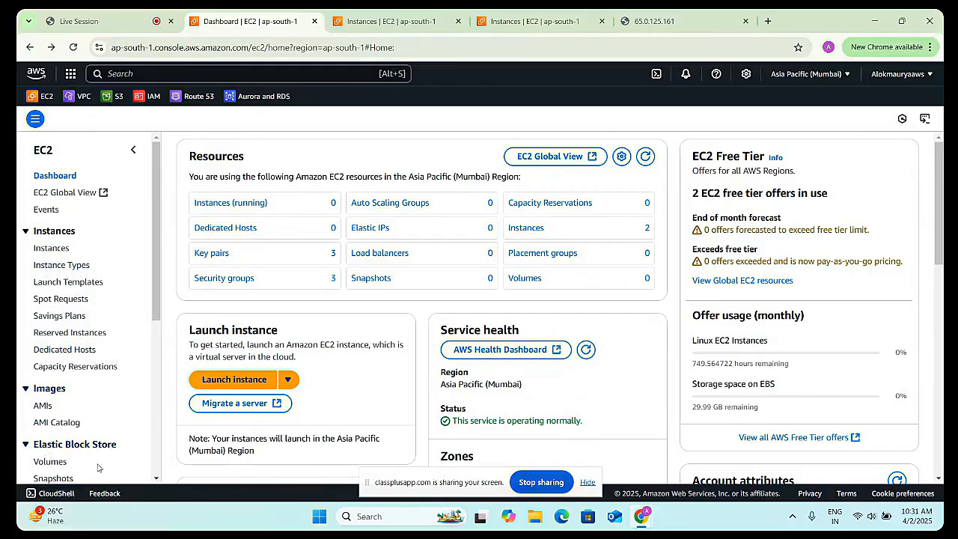
scroll(83, 378, "down", 1)
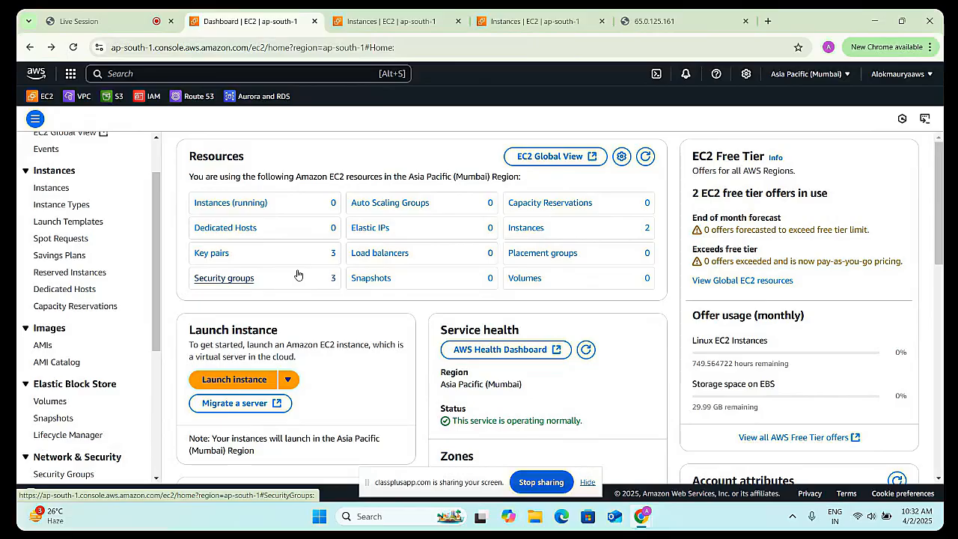
scroll(275, 283, "down", 1)
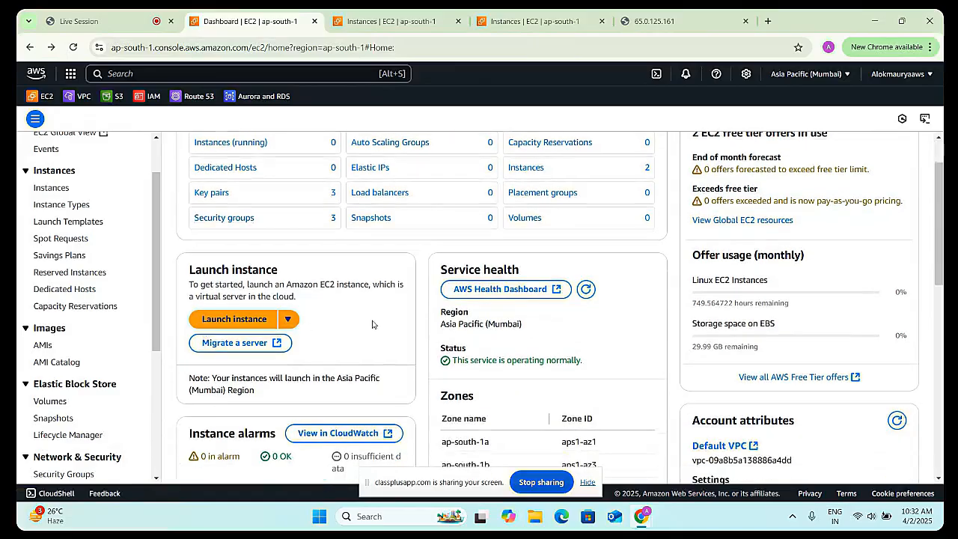
scroll(372, 324, "up", 1)
scroll(82, 238, "down", 2)
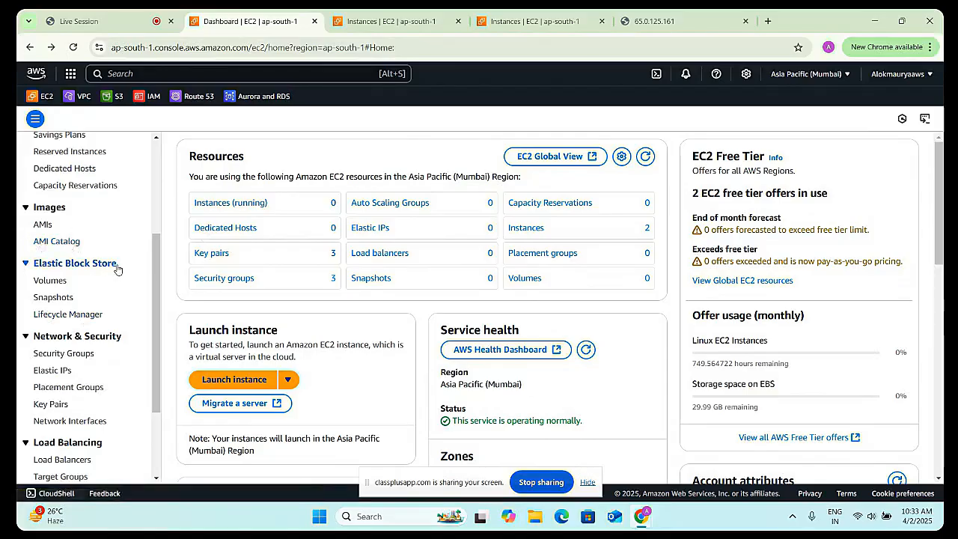
scroll(116, 268, "up", 2)
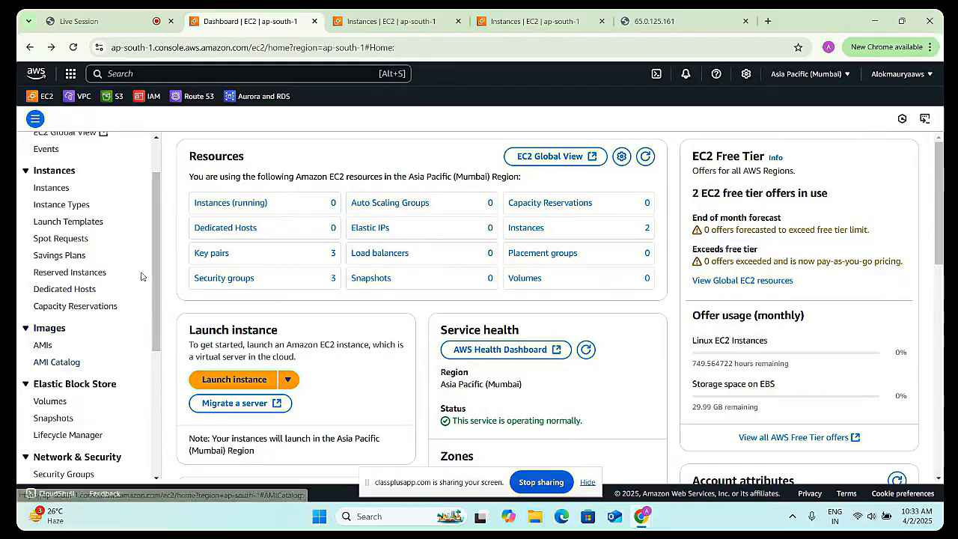
scroll(141, 276, "down", 3)
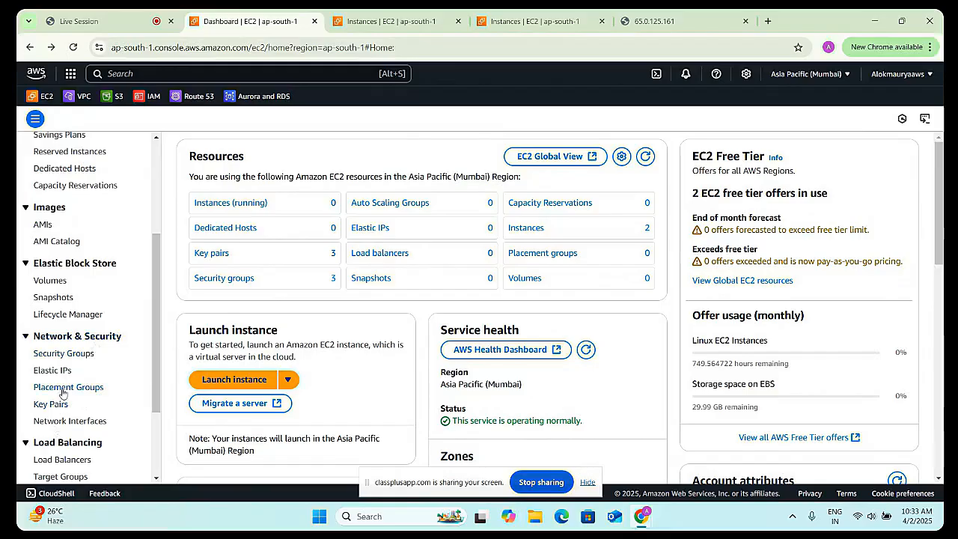
scroll(58, 406, "down", 2)
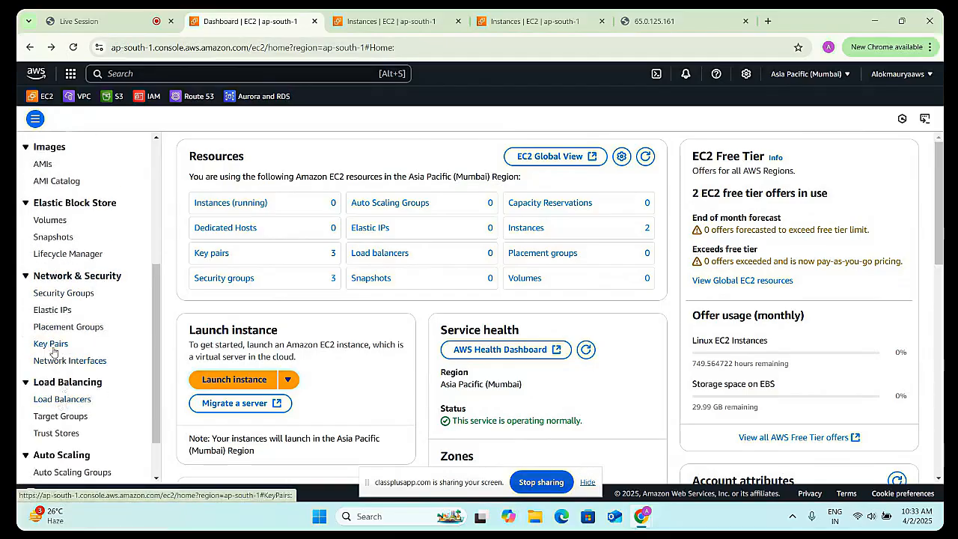
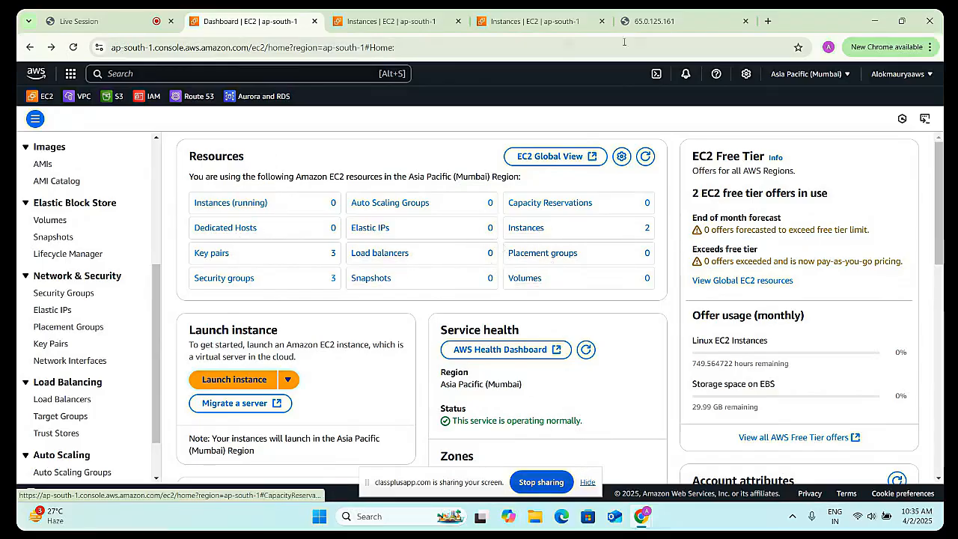
Step: Close the 65.0.125.161 tab and go to Console Home, which shows $0.00 current and forecasted costs
left_click(746, 22)
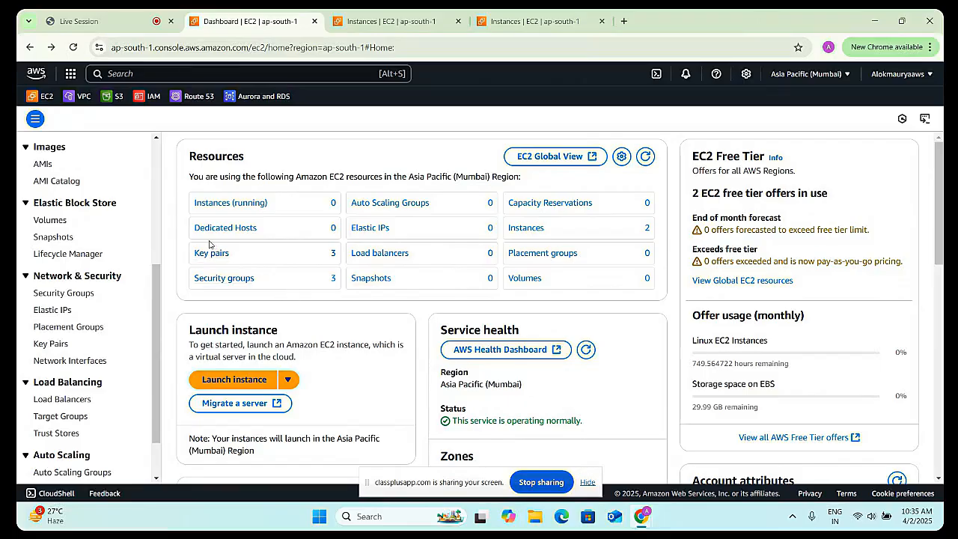
left_click(34, 77)
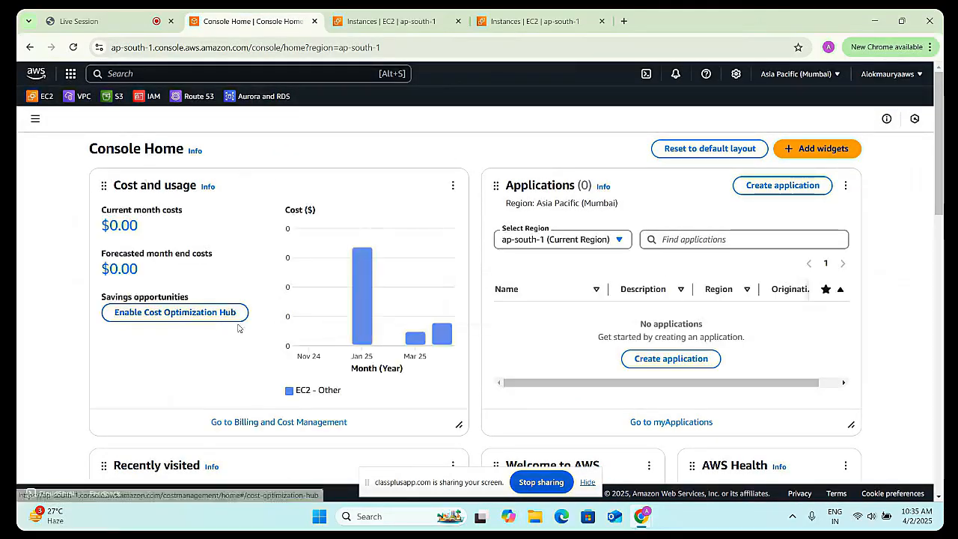
Step: Inspect the bars of the Console Home cost and usage chart
mouse_move(437, 348)
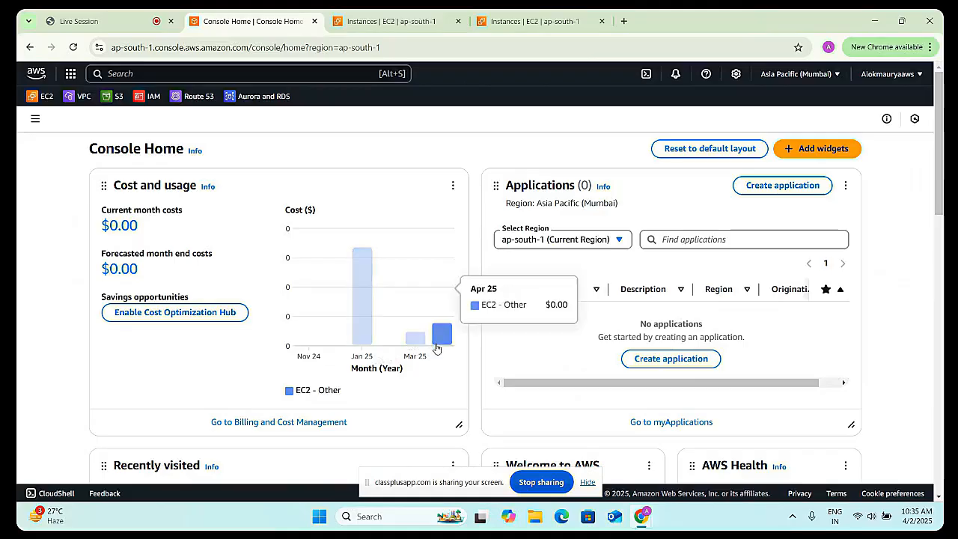
mouse_move(413, 277)
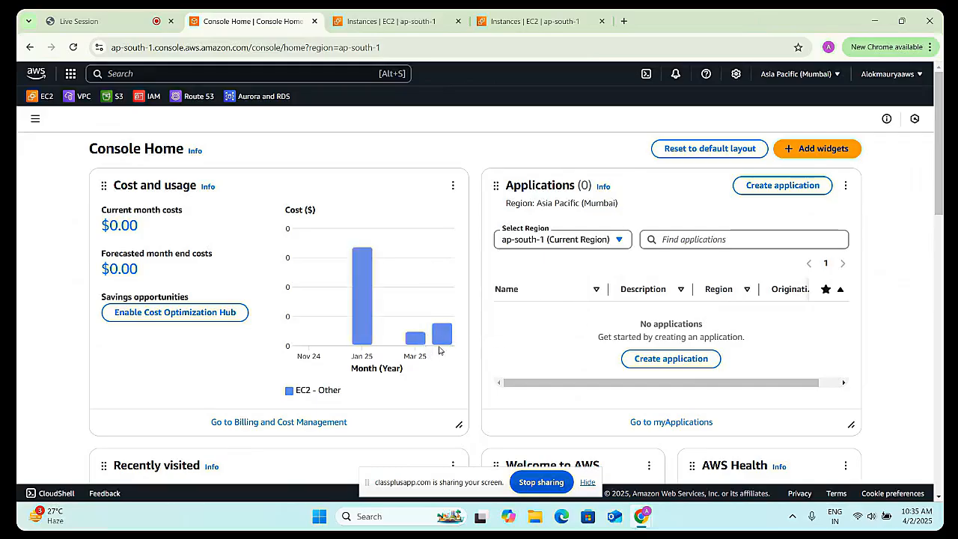
mouse_move(382, 327)
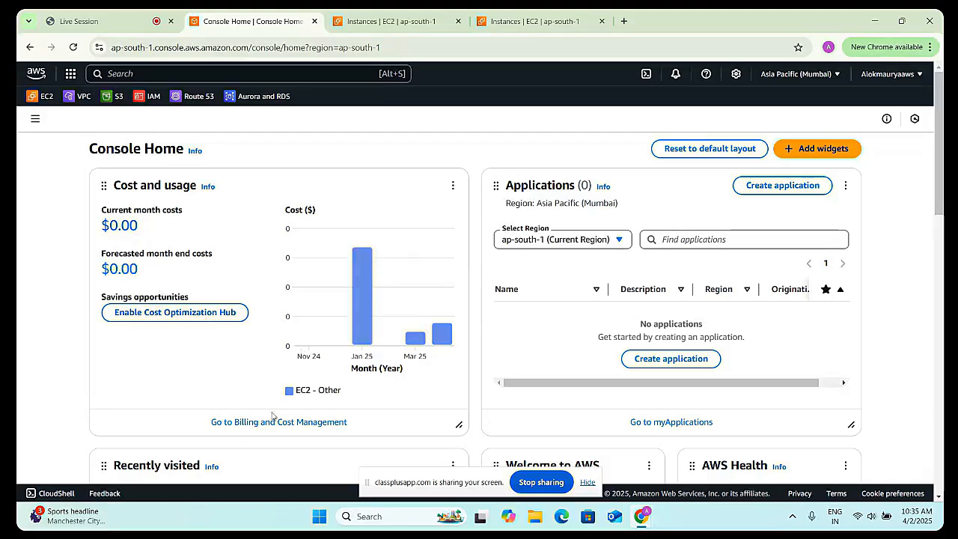
scroll(277, 419, "down", 1)
scroll(285, 434, "up", 1)
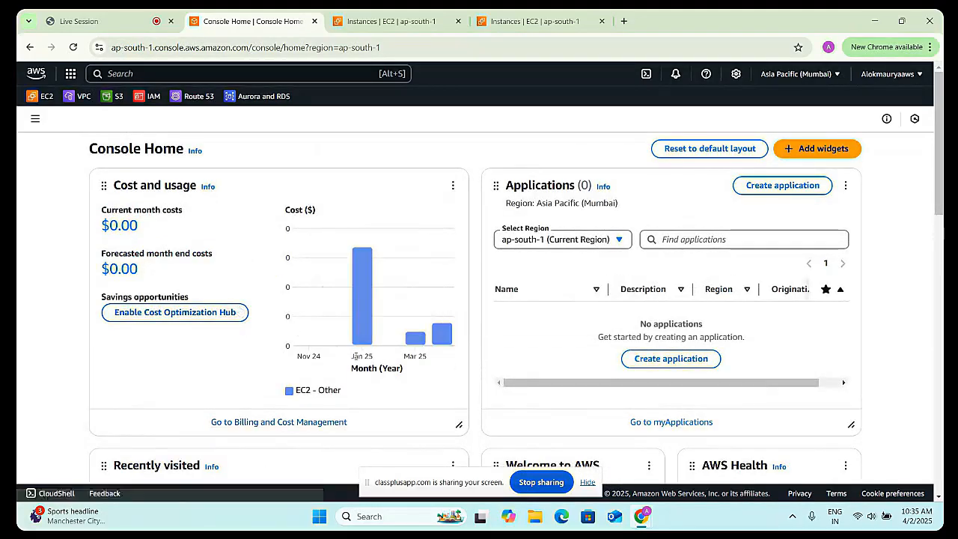
Step: Close both Instances tabs and return to the EC2 Dashboard showing 2 instances, none running
mouse_move(435, 300)
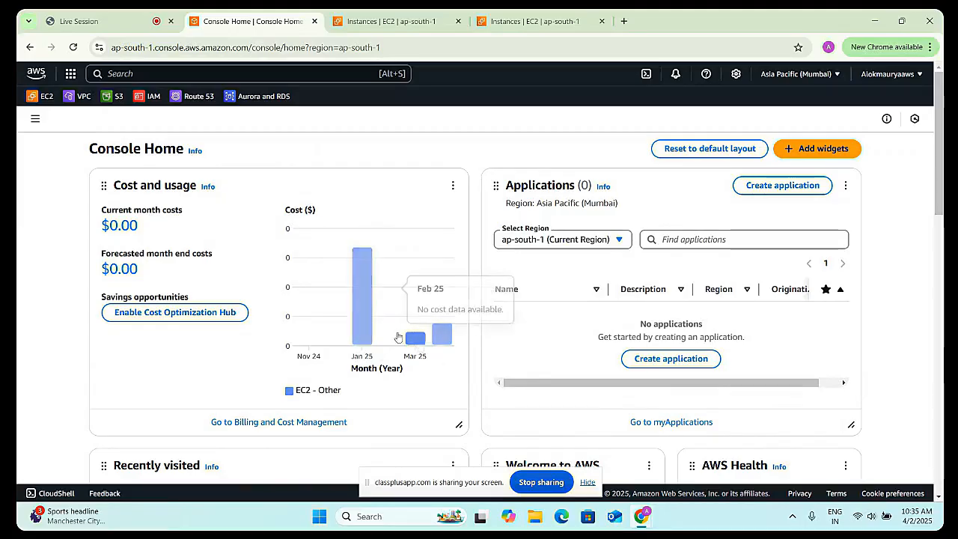
mouse_move(325, 343)
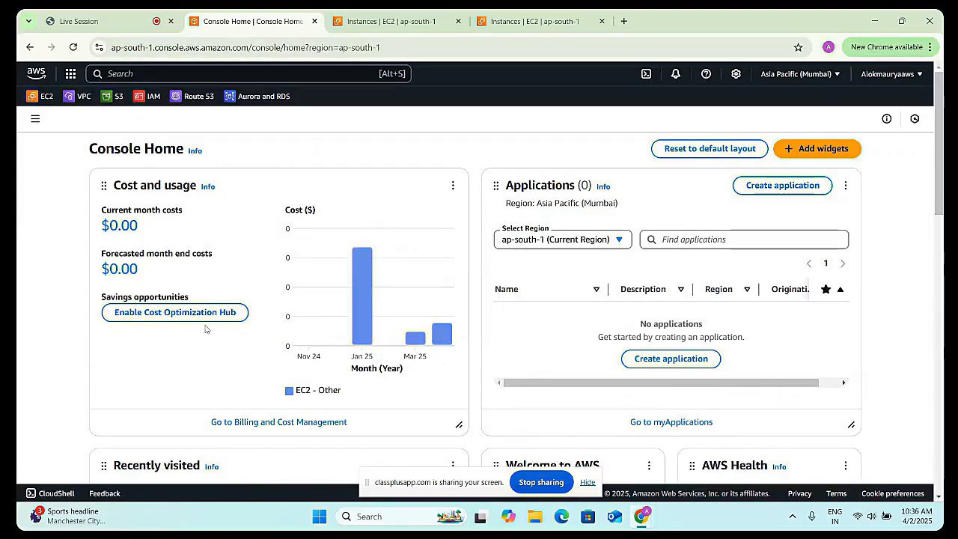
left_click(457, 21)
left_click(458, 21)
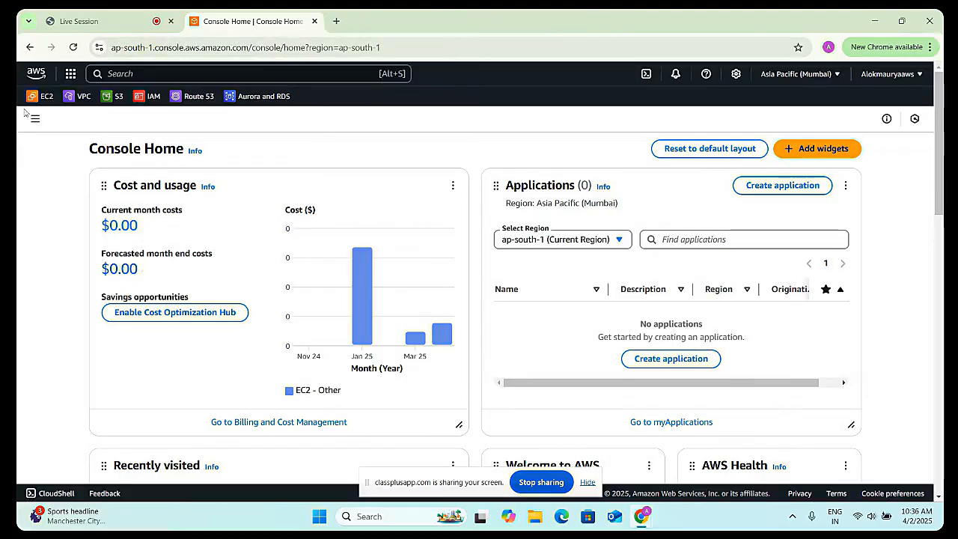
left_click(30, 48)
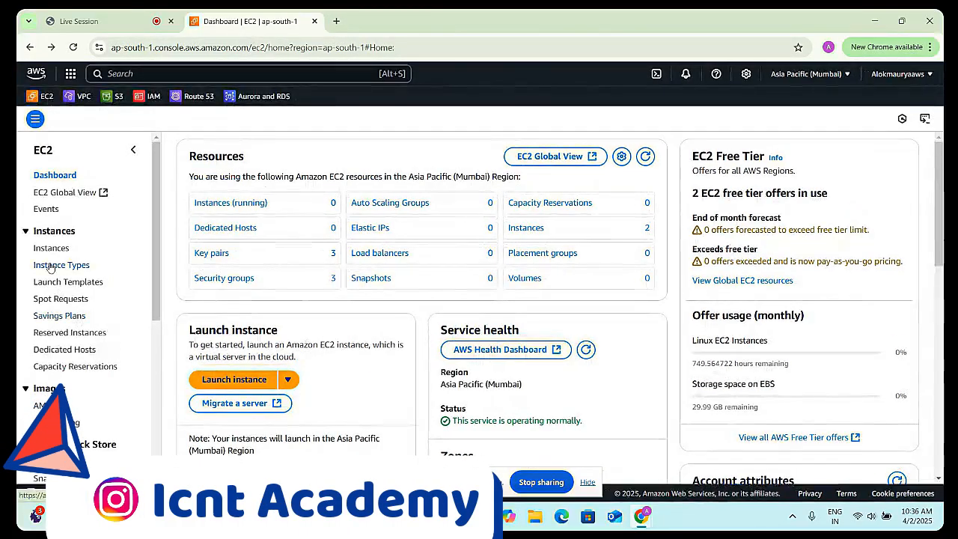